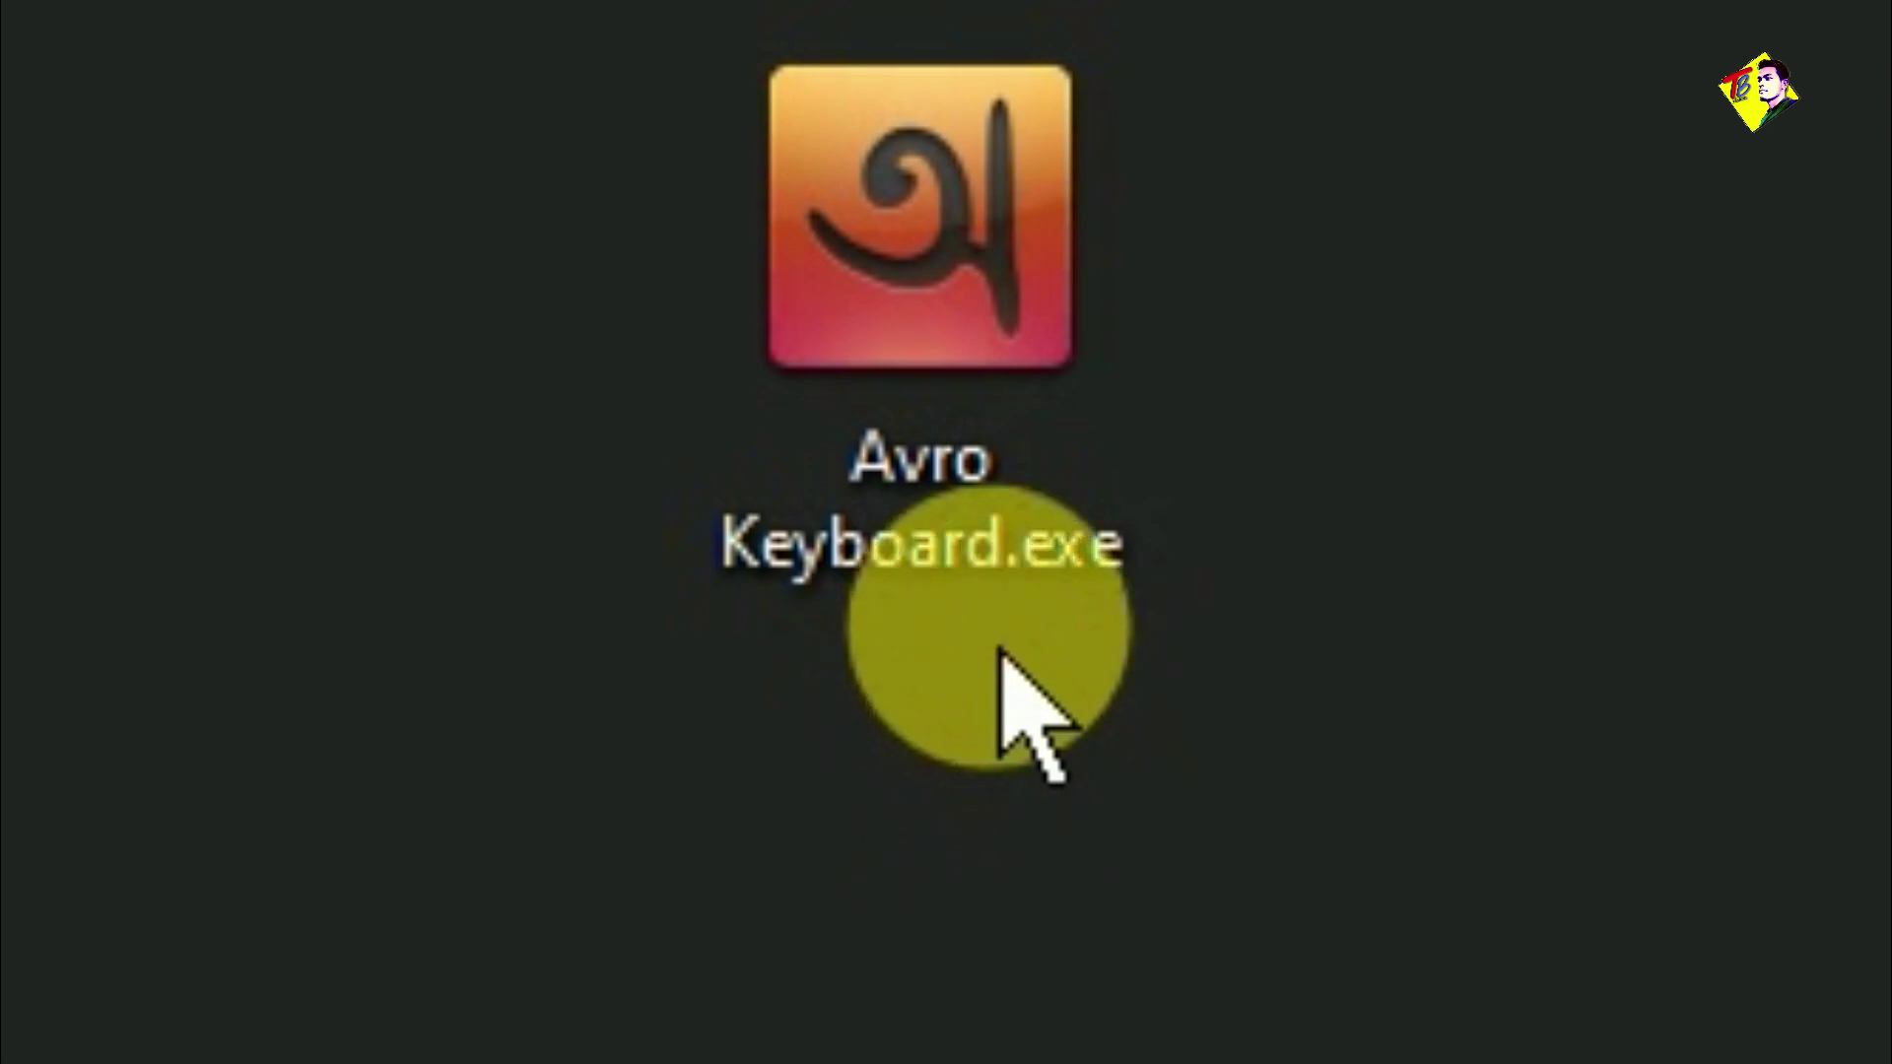
# Step: Launch Avro Keyboard.exe from the desktop and dismiss its startup error messages
pyautogui.click(921, 455)
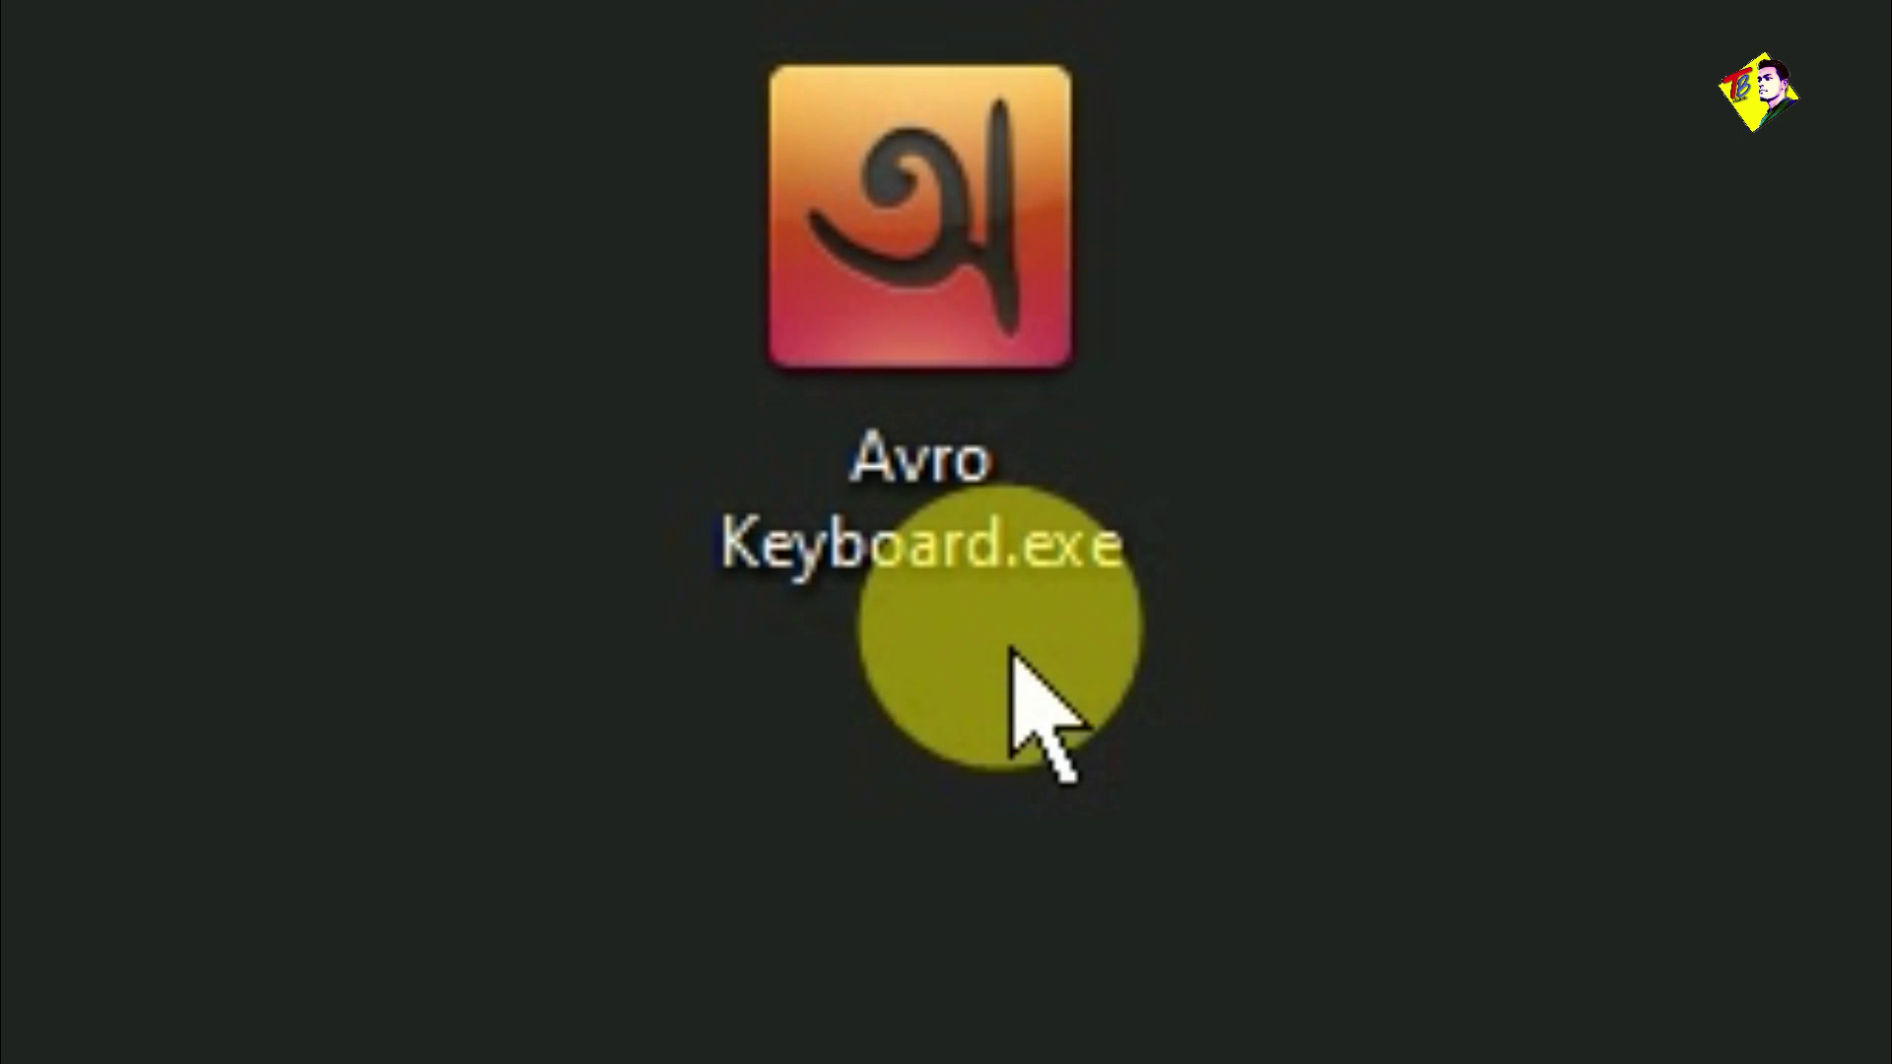
pyautogui.moveTo(963, 410); pyautogui.dragTo(128, 1063)
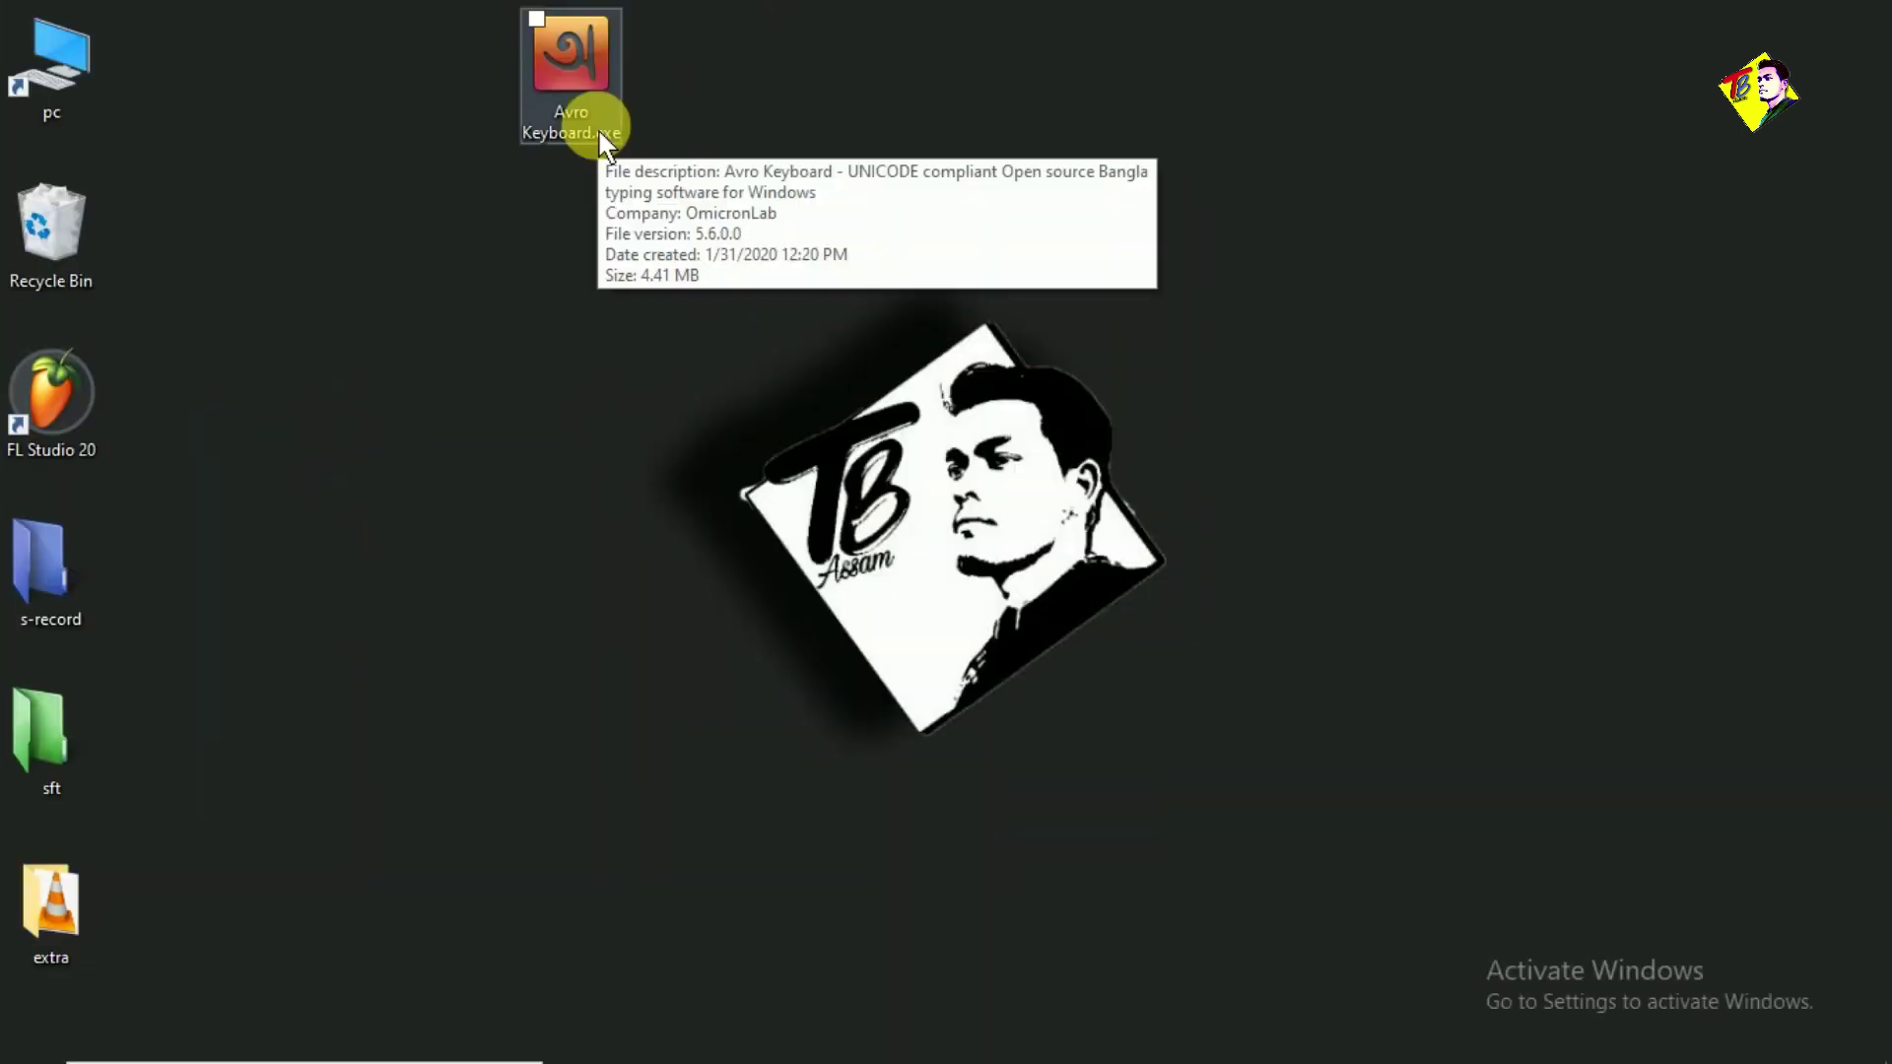
pyautogui.doubleClick(573, 101)
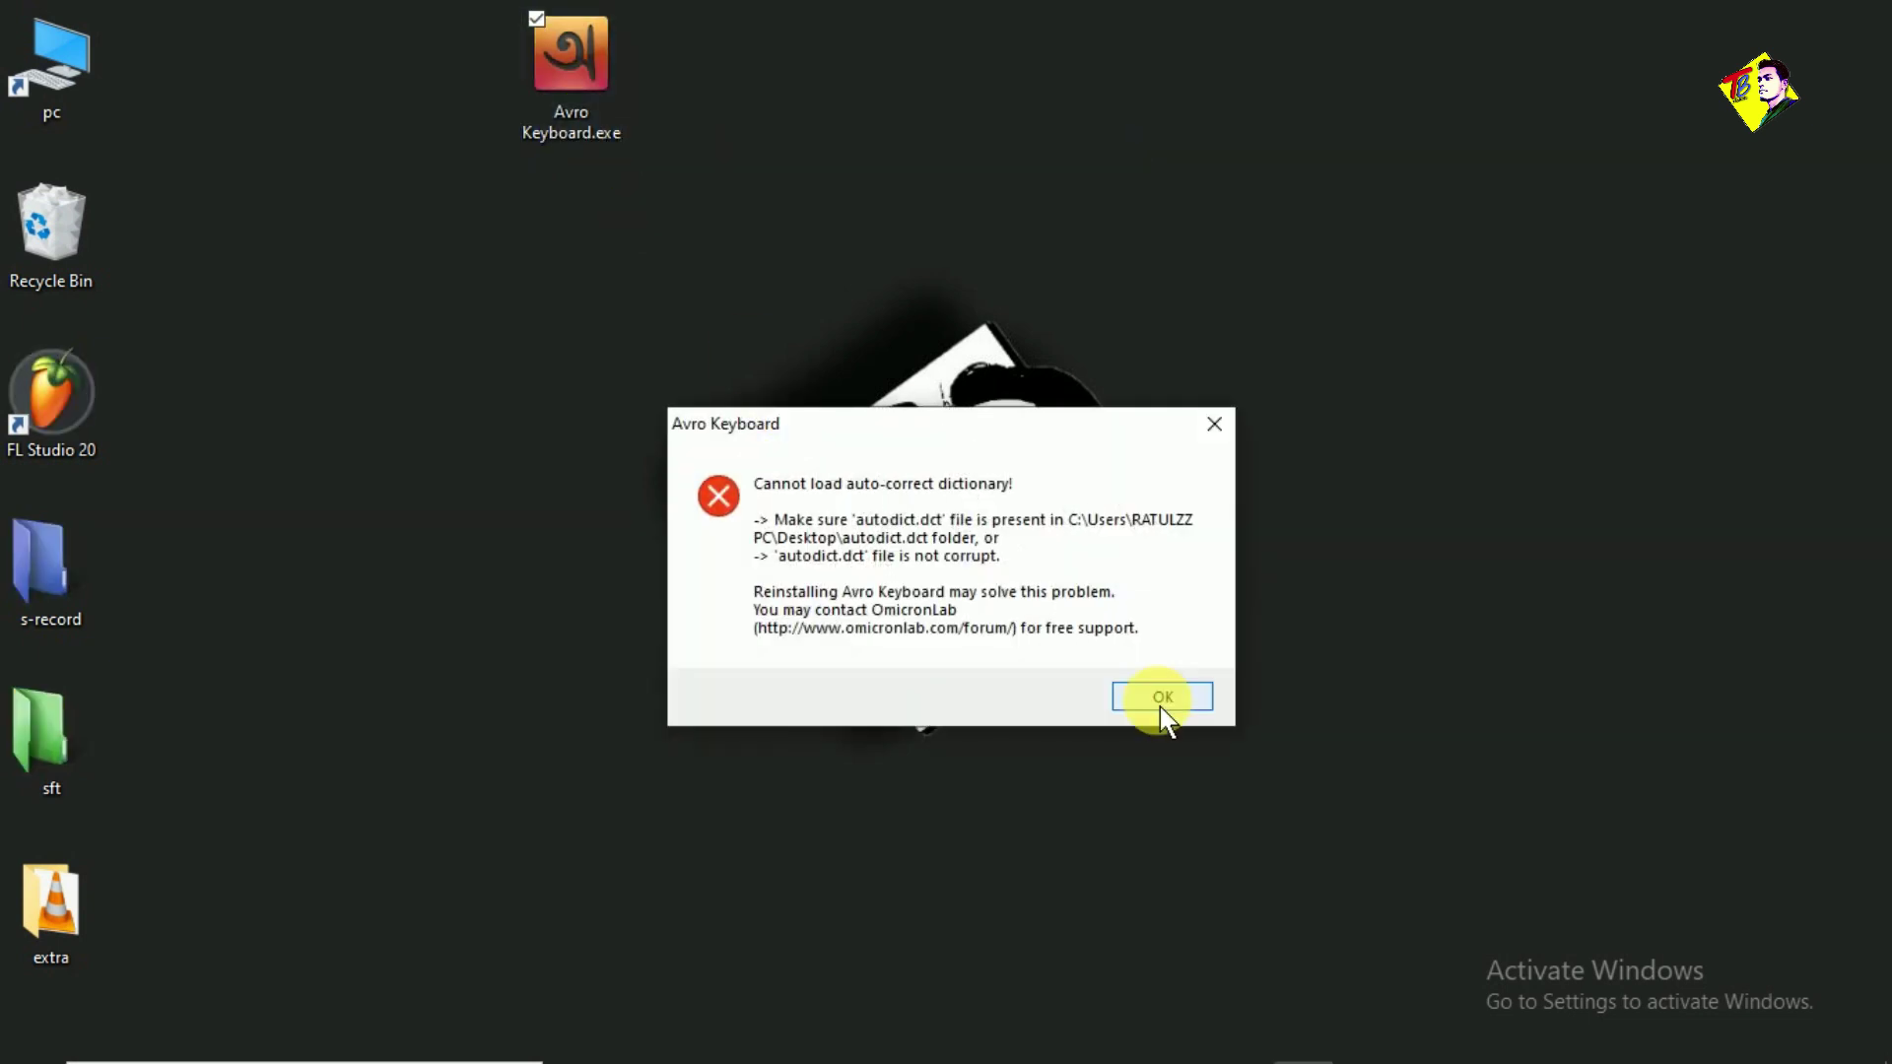
pyautogui.click(1161, 698)
pyautogui.click(1160, 698)
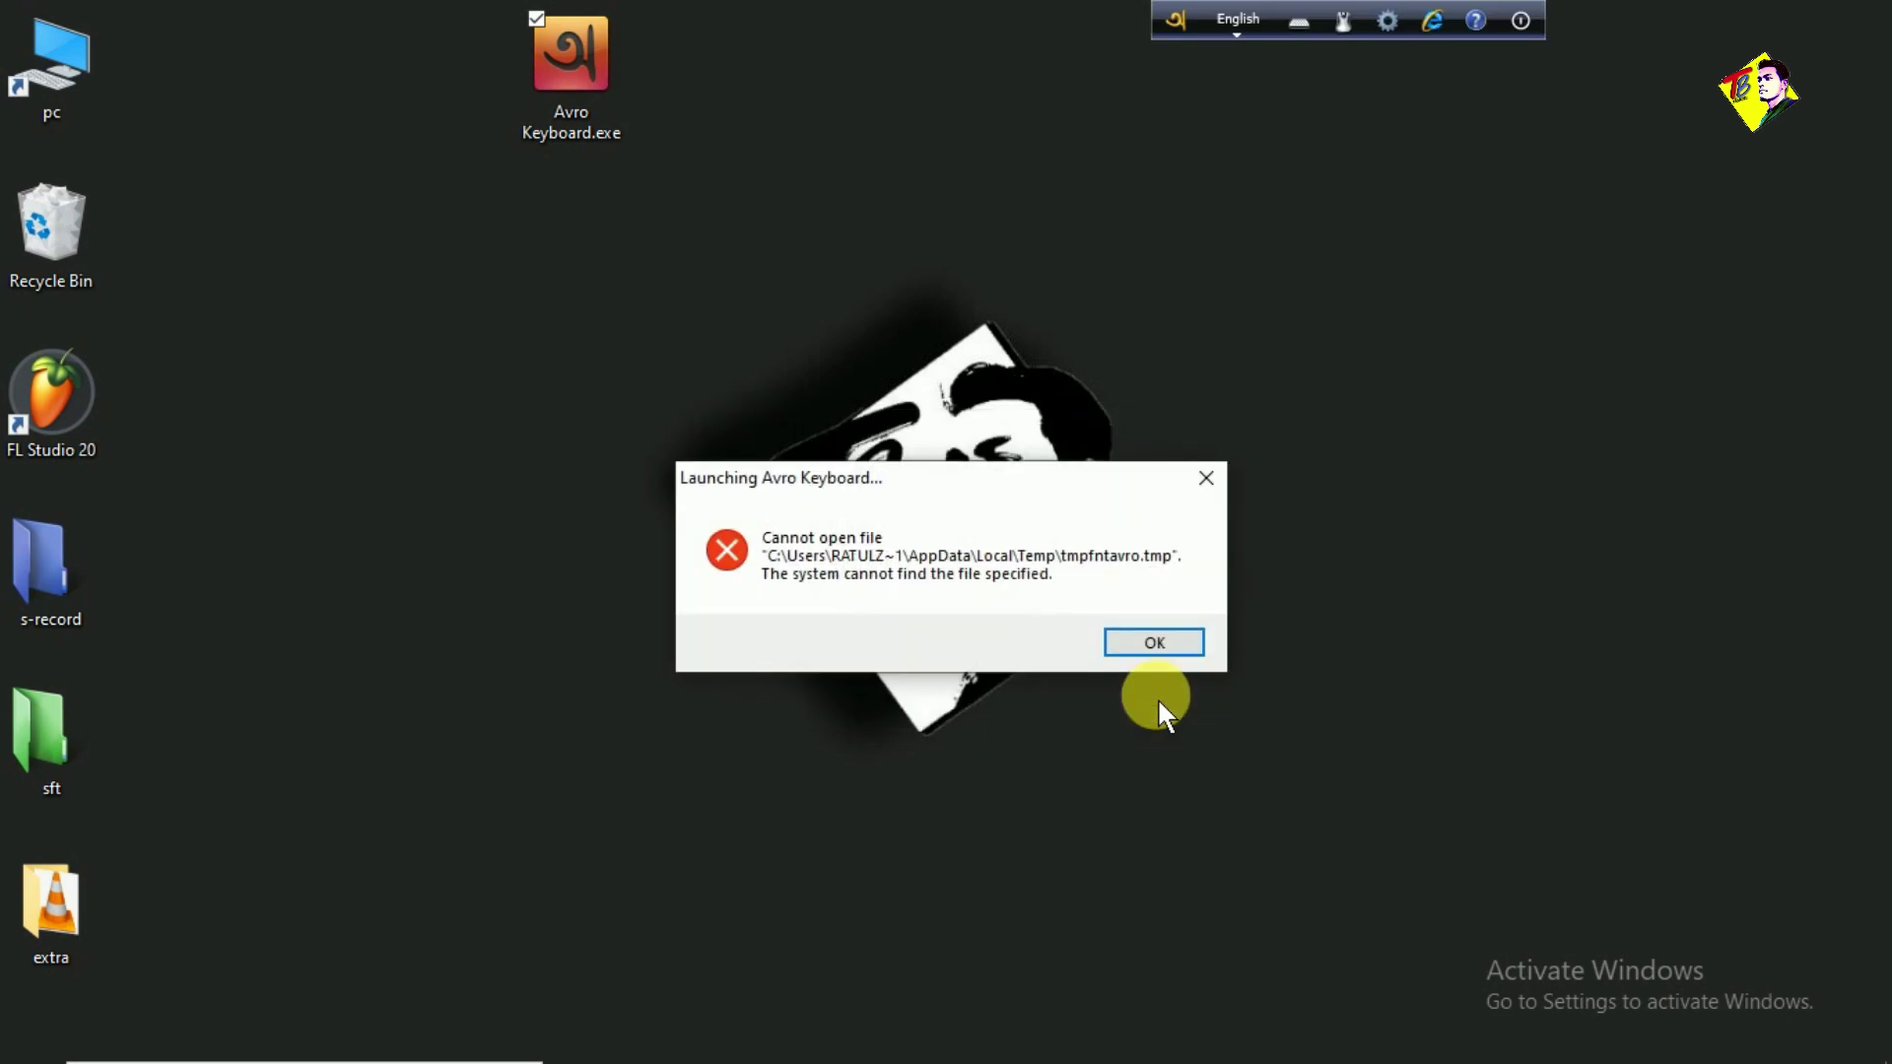
pyautogui.click(1155, 644)
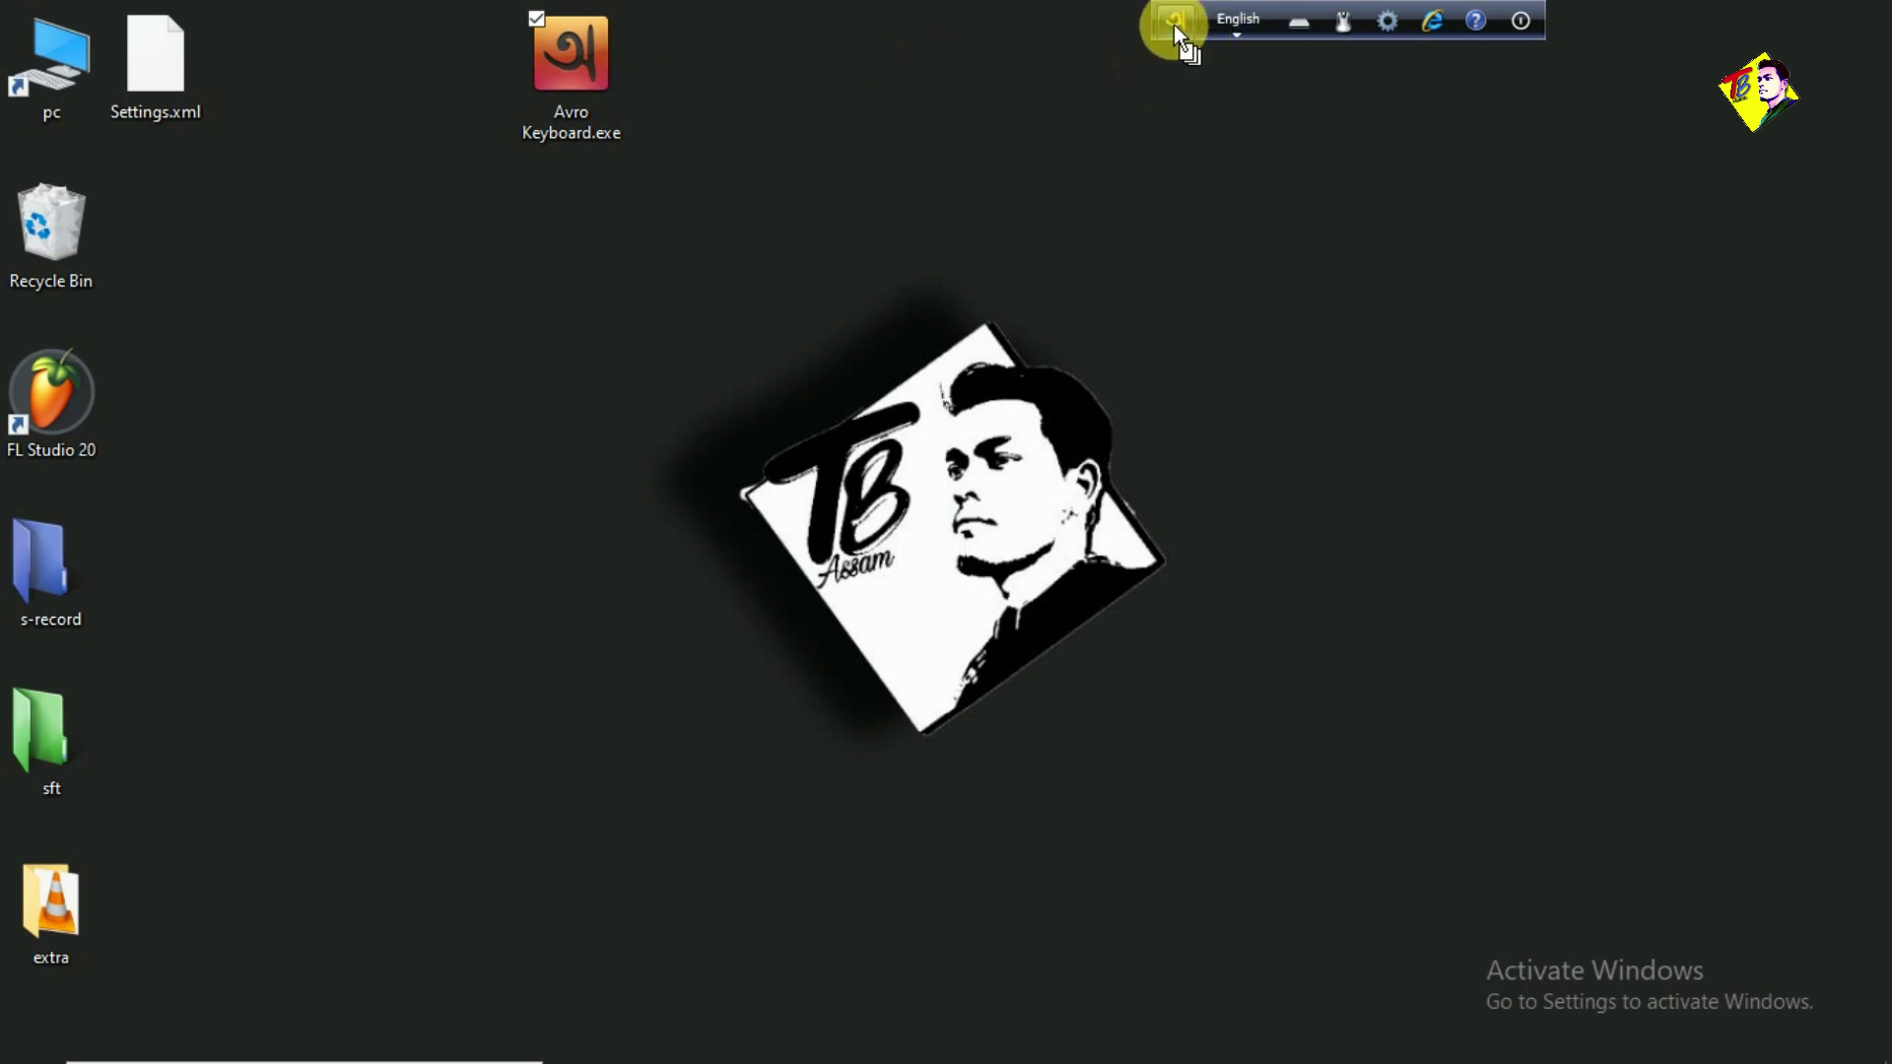
# Step: Move the Avro toolbar to the open desktop area and toggle its typing mode to Bangla and back to English
pyautogui.moveTo(1174, 25); pyautogui.dragTo(296, 318)
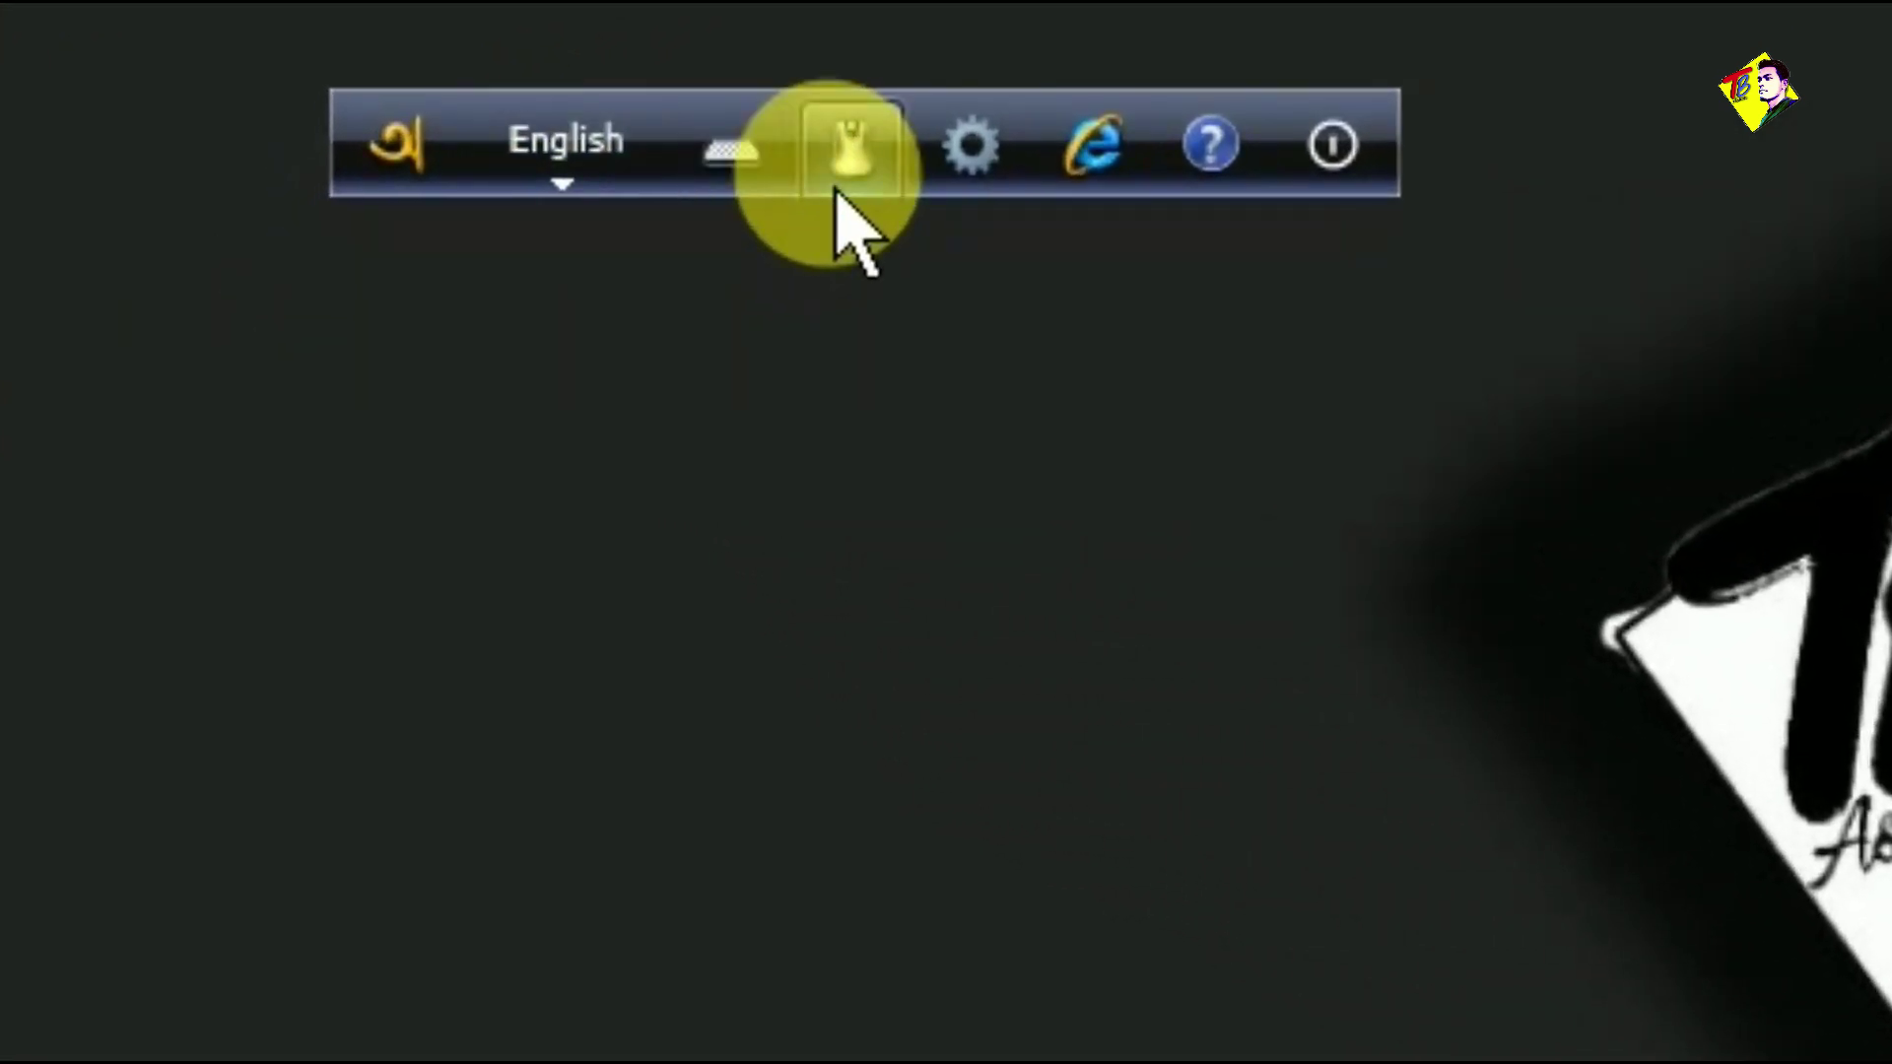
pyautogui.click(390, 163)
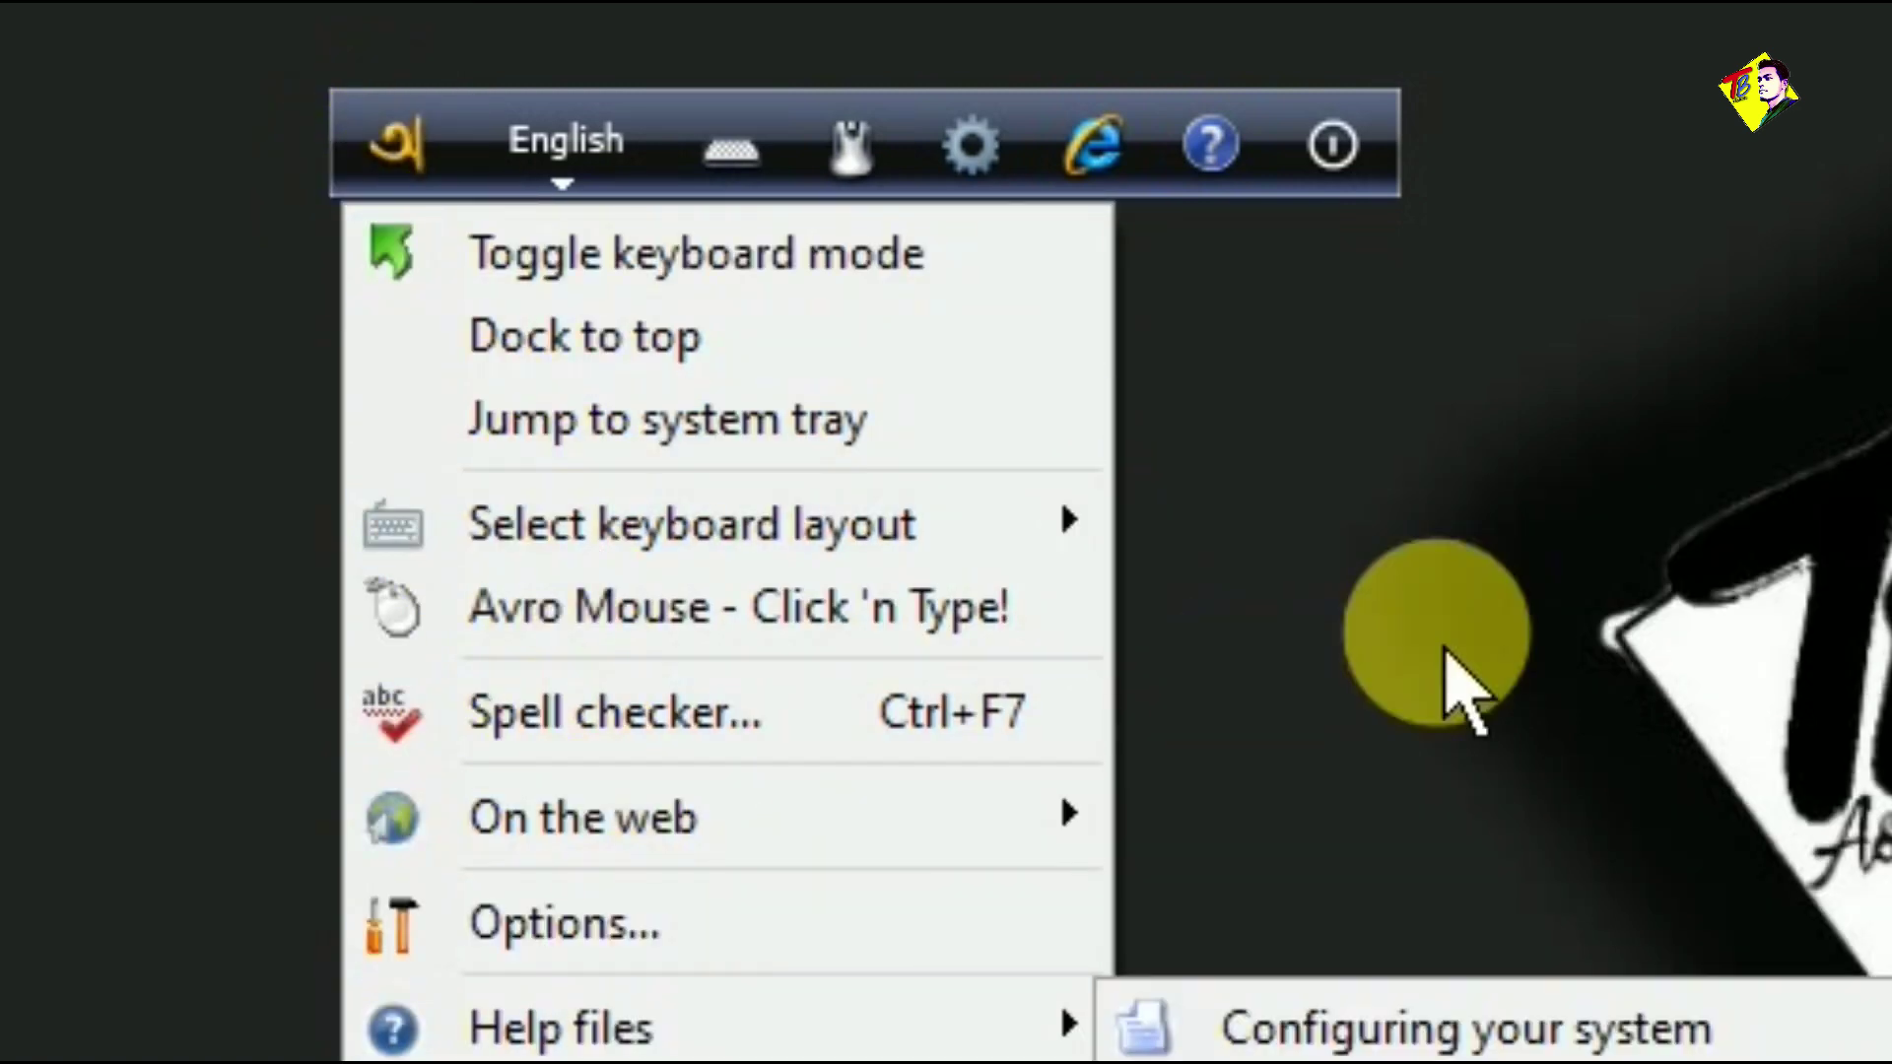
pyautogui.click(1446, 653)
pyautogui.click(585, 172)
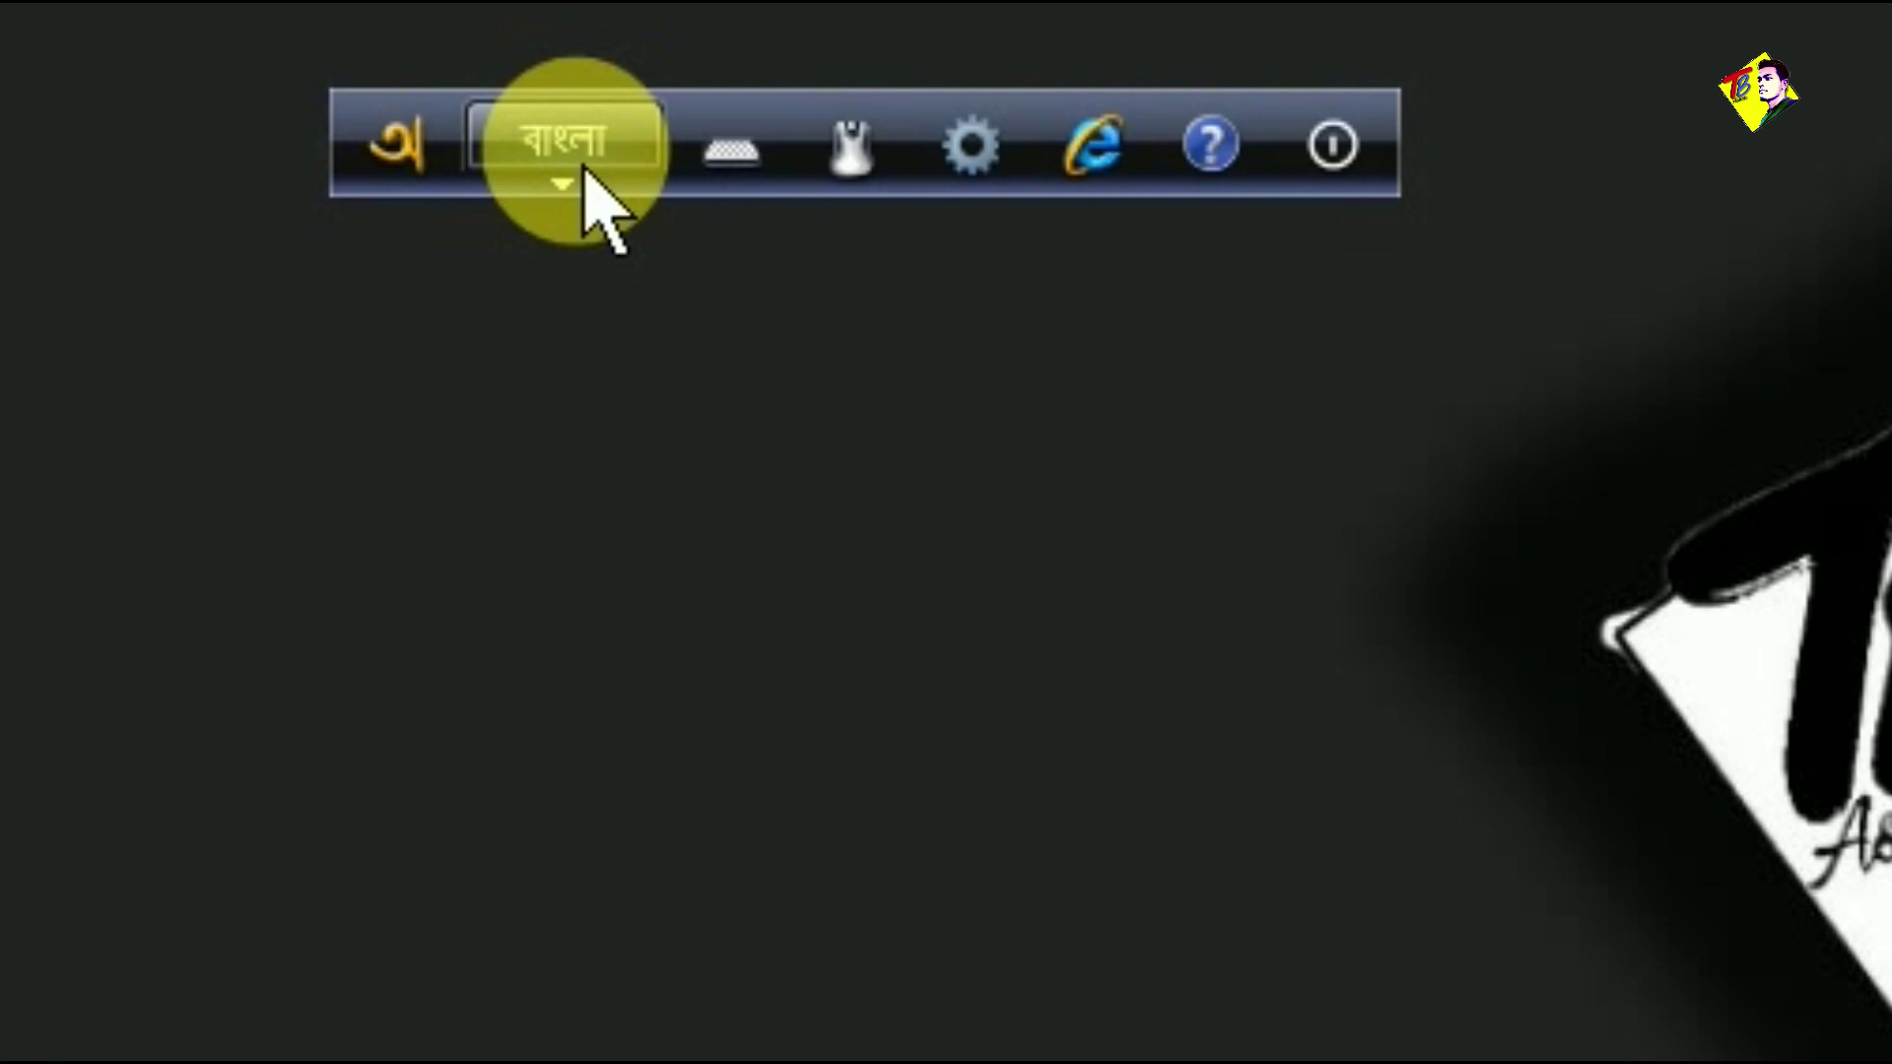
pyautogui.click(627, 138)
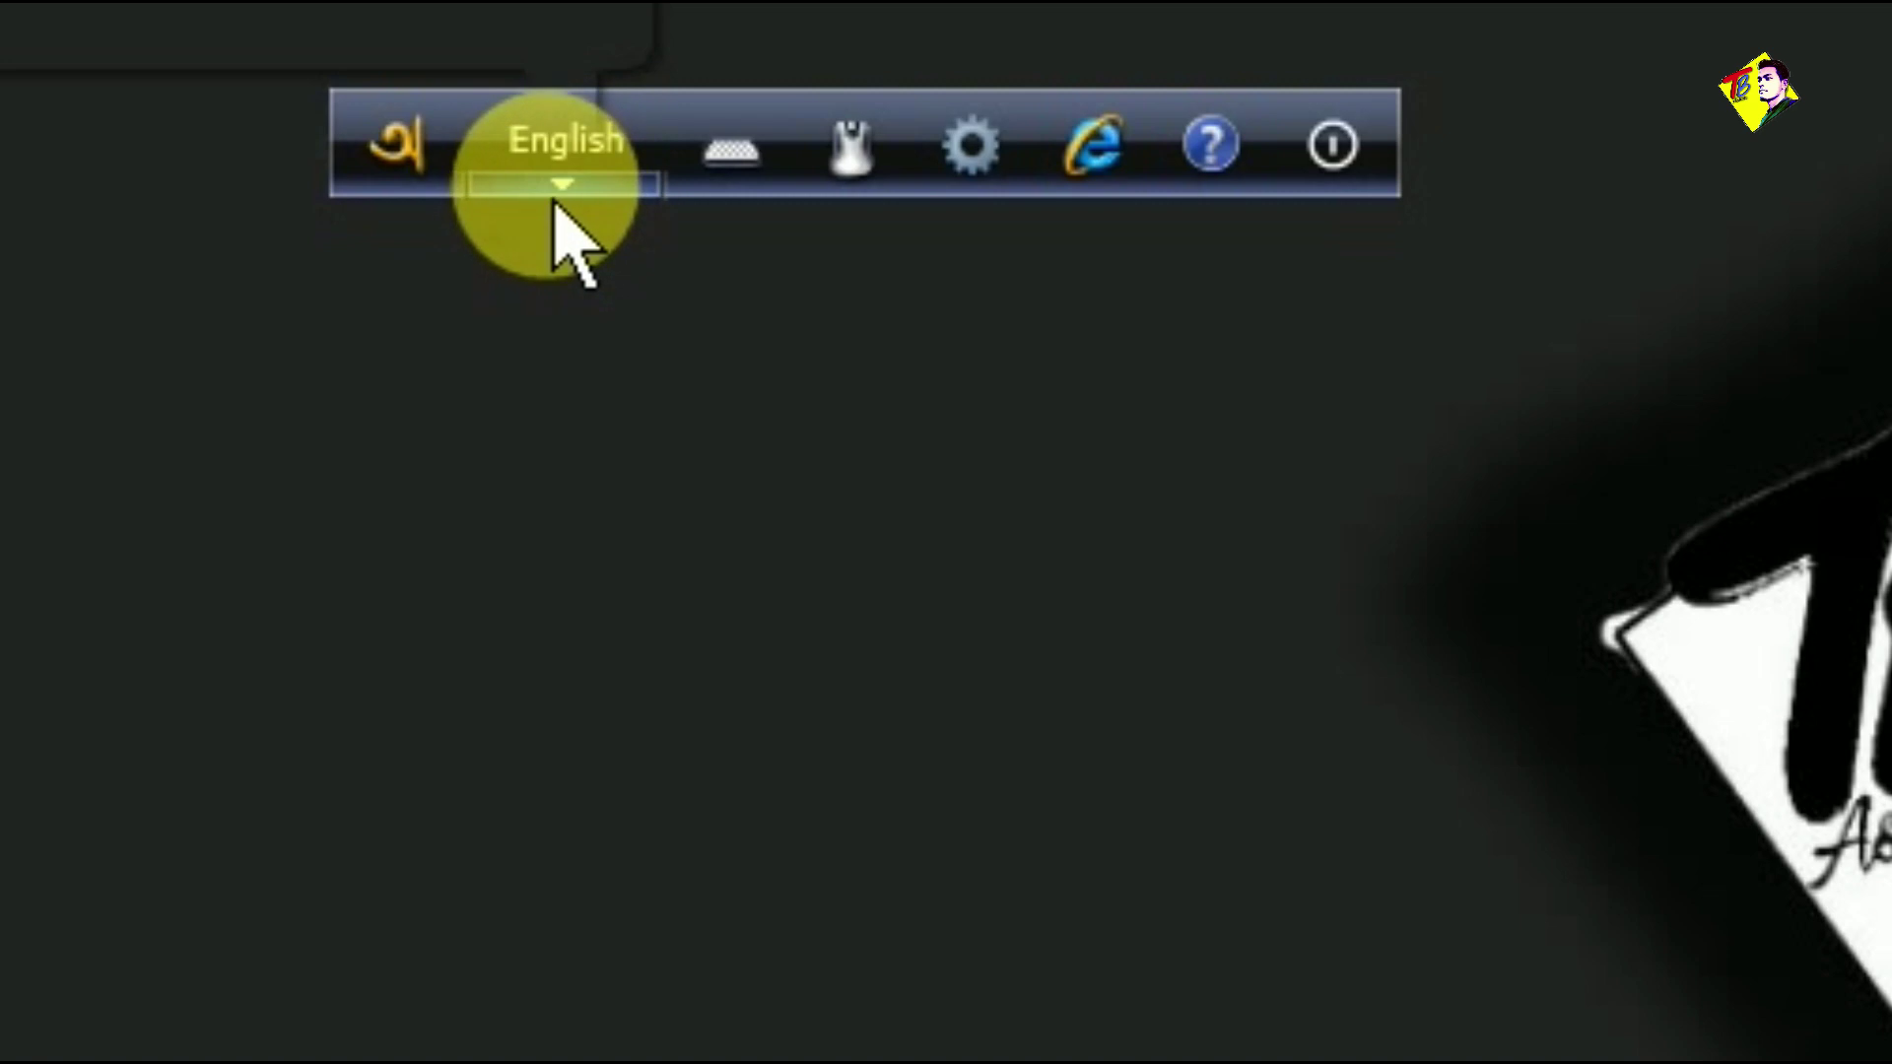
# Step: Show the active Avro Phonetic keyboard layout, enlarge it to examine the letter mappings, and close the viewer
pyautogui.click(556, 193)
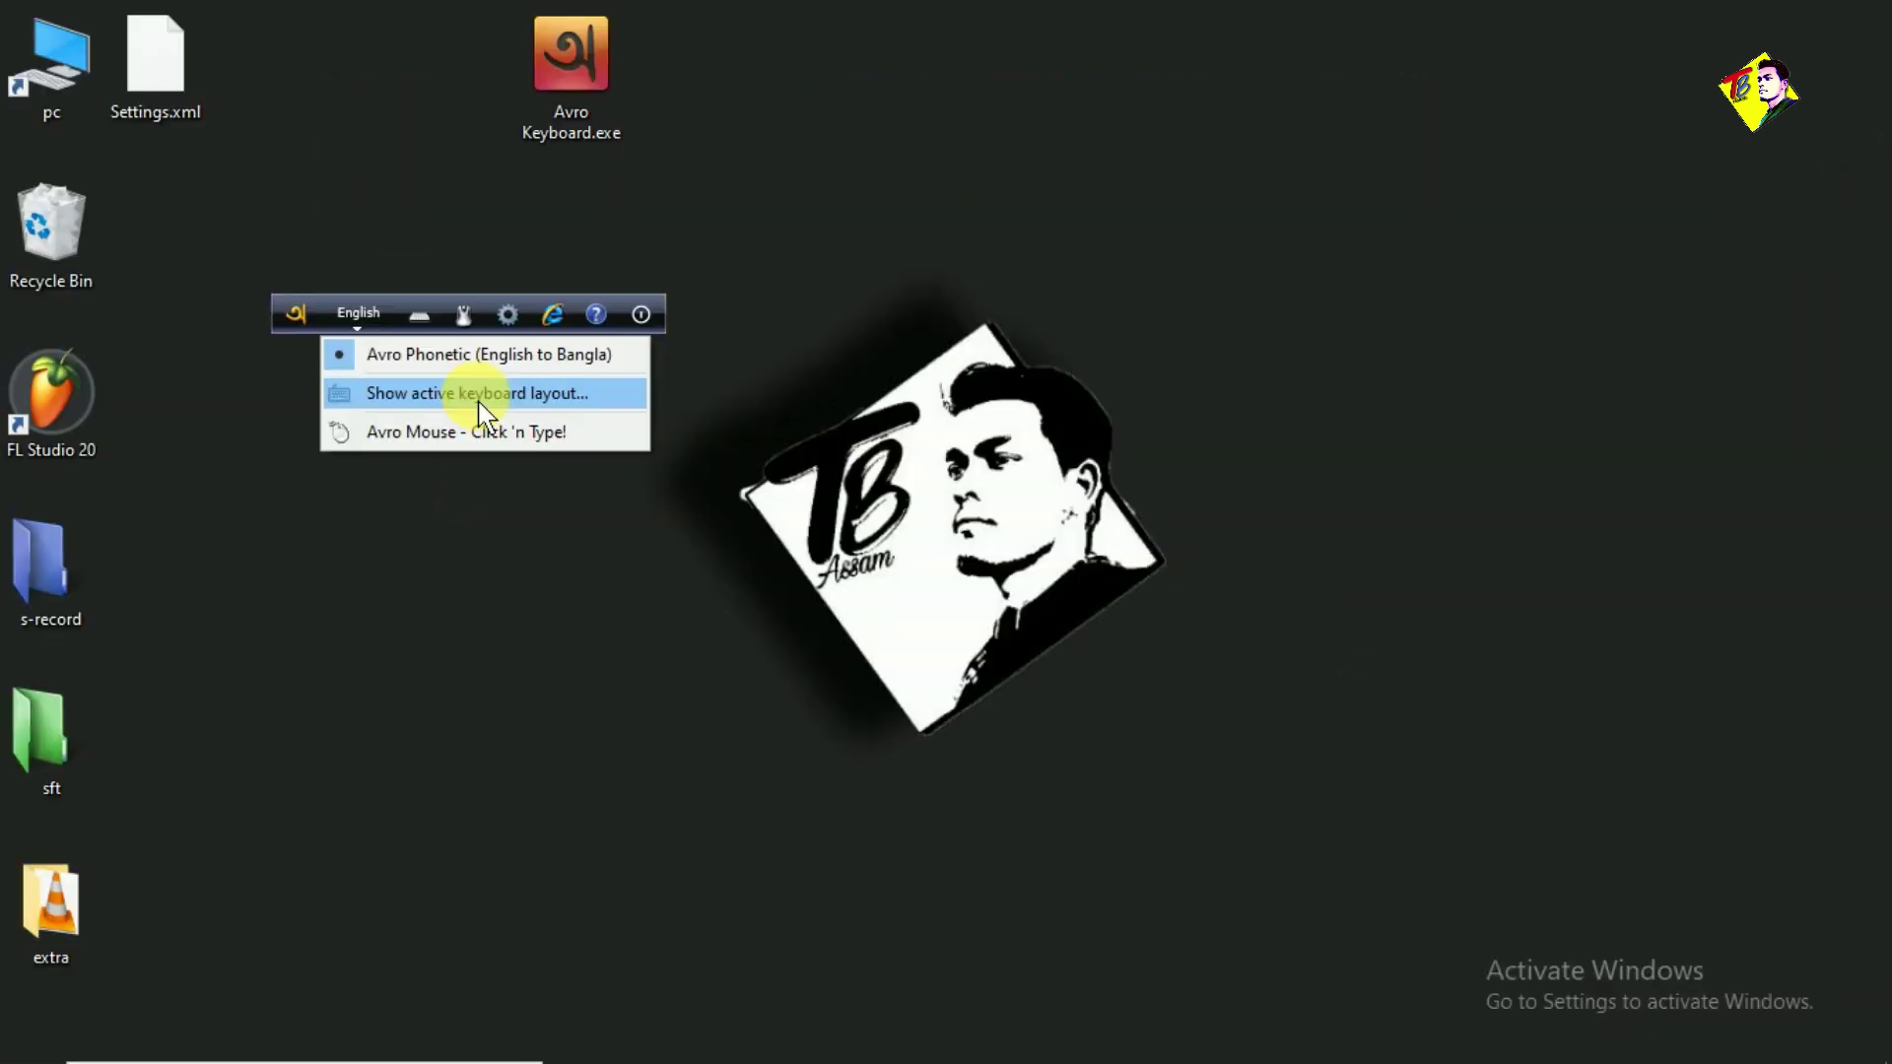
pyautogui.click(892, 385)
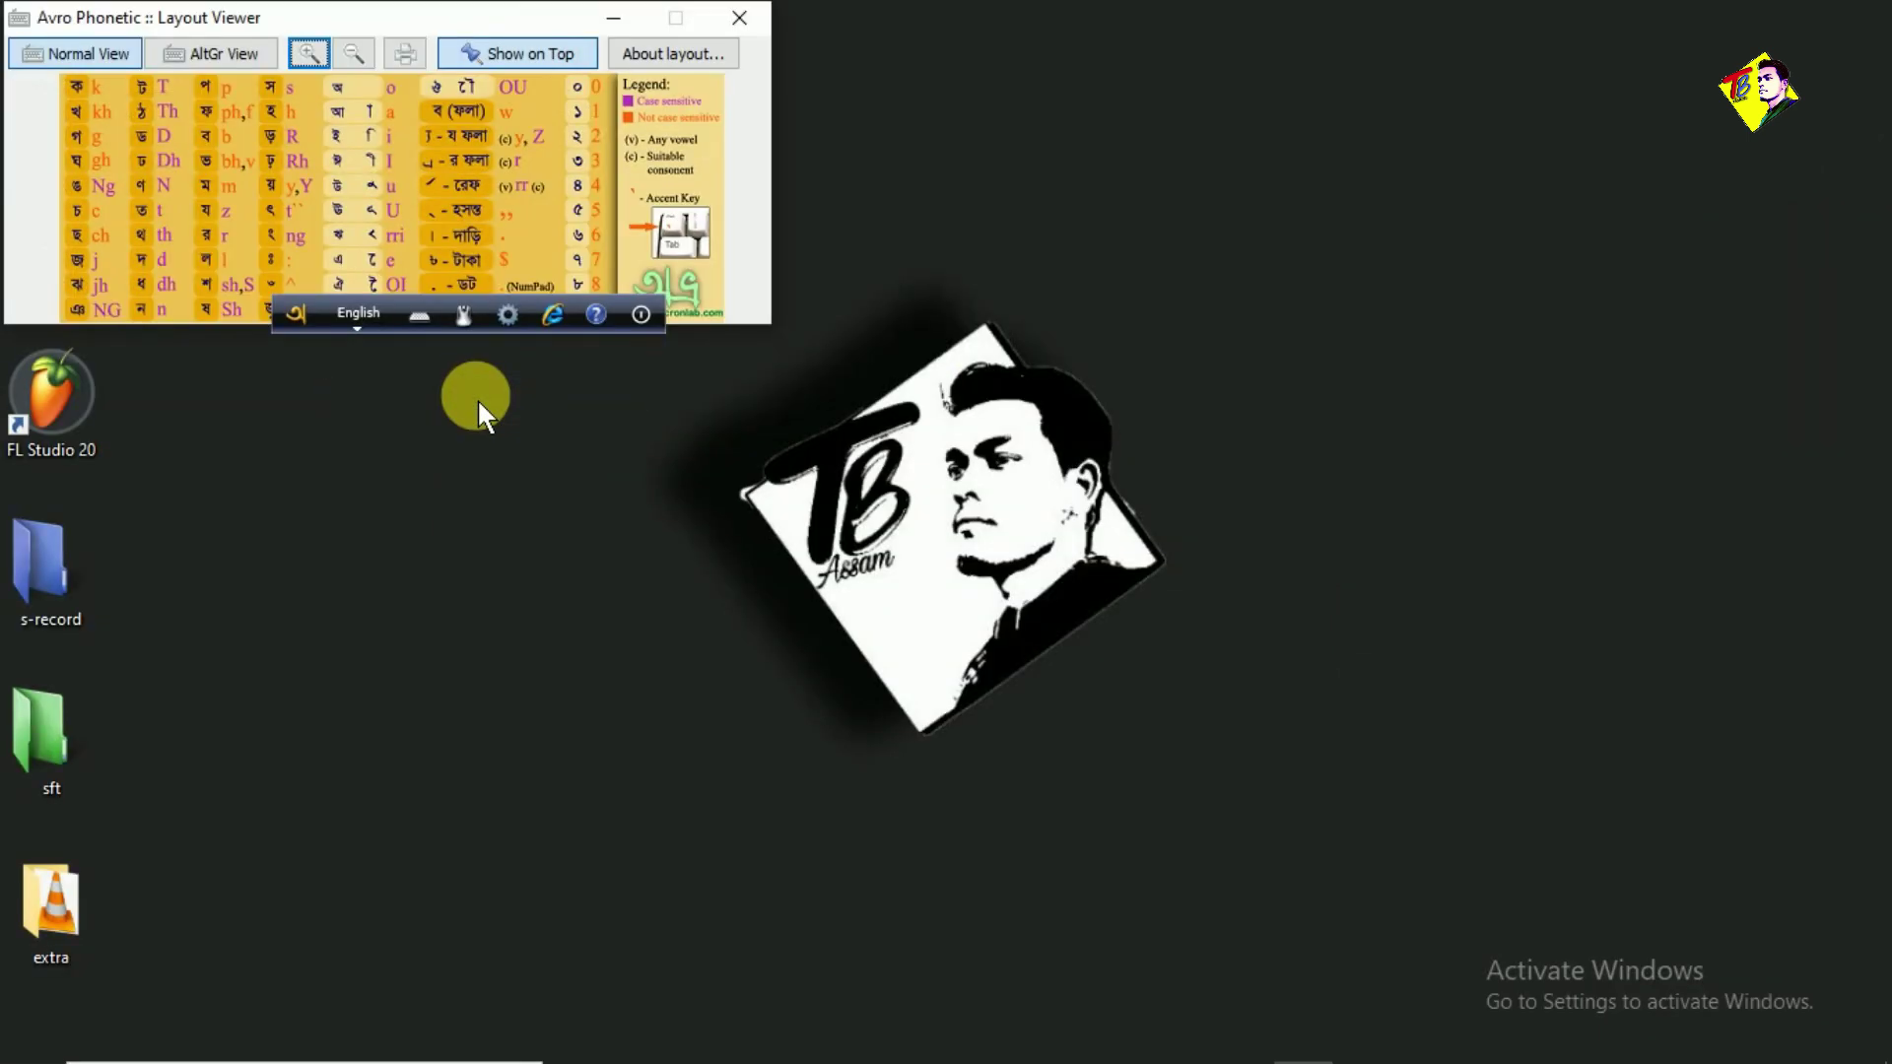
pyautogui.moveTo(483, 29); pyautogui.dragTo(749, 508)
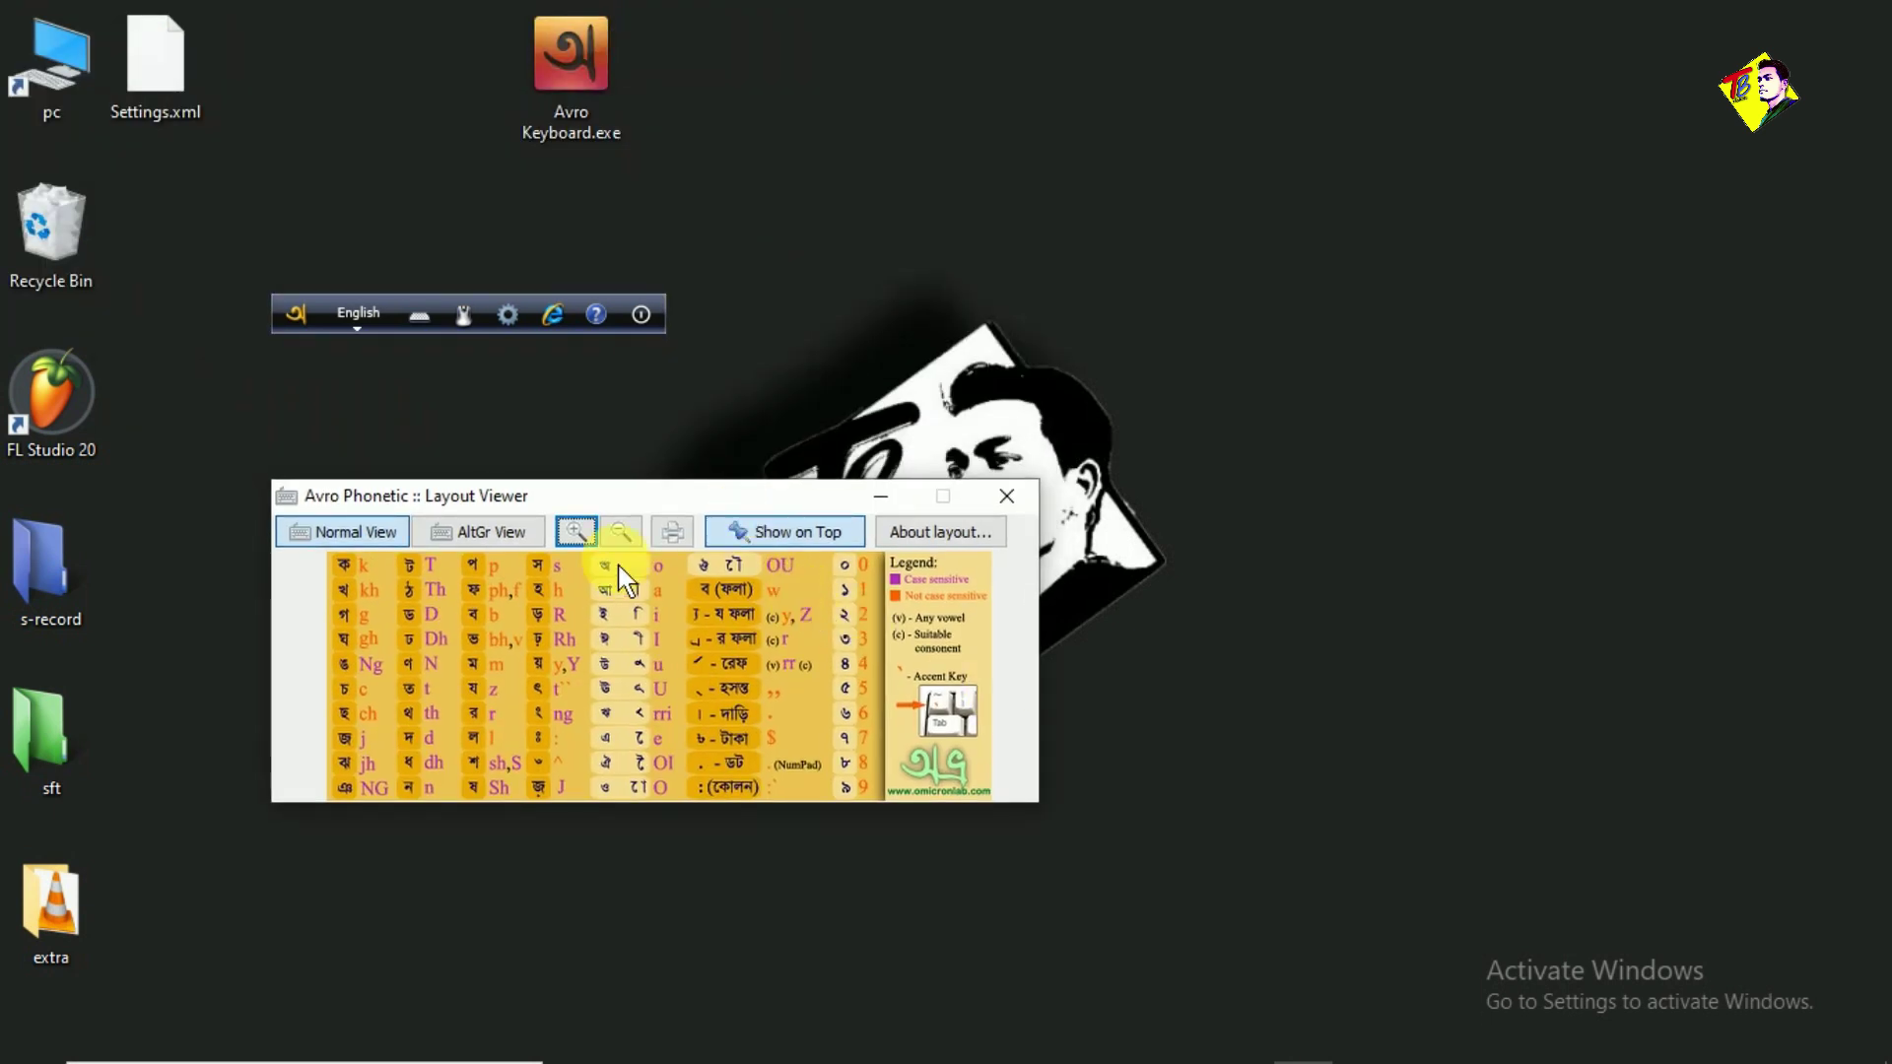
pyautogui.click(587, 540)
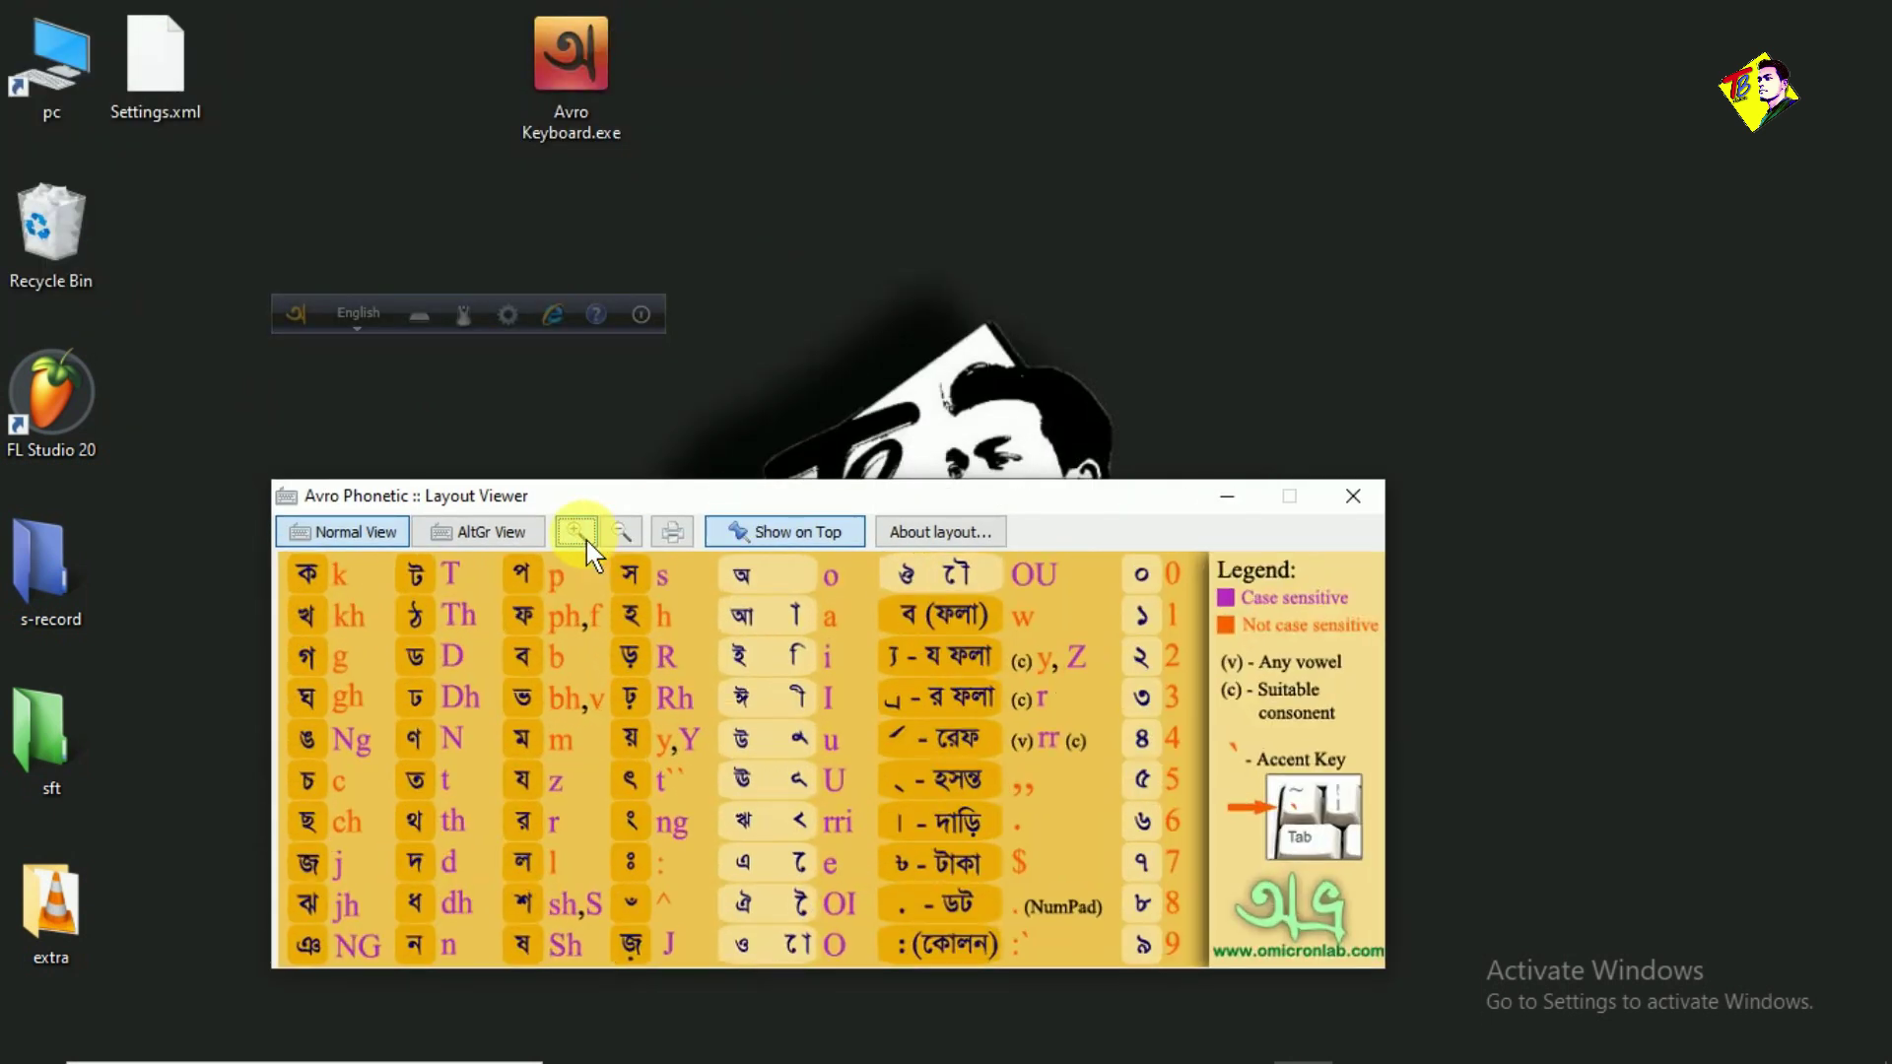
pyautogui.click(587, 540)
pyautogui.moveTo(1106, 500); pyautogui.dragTo(1008, 335)
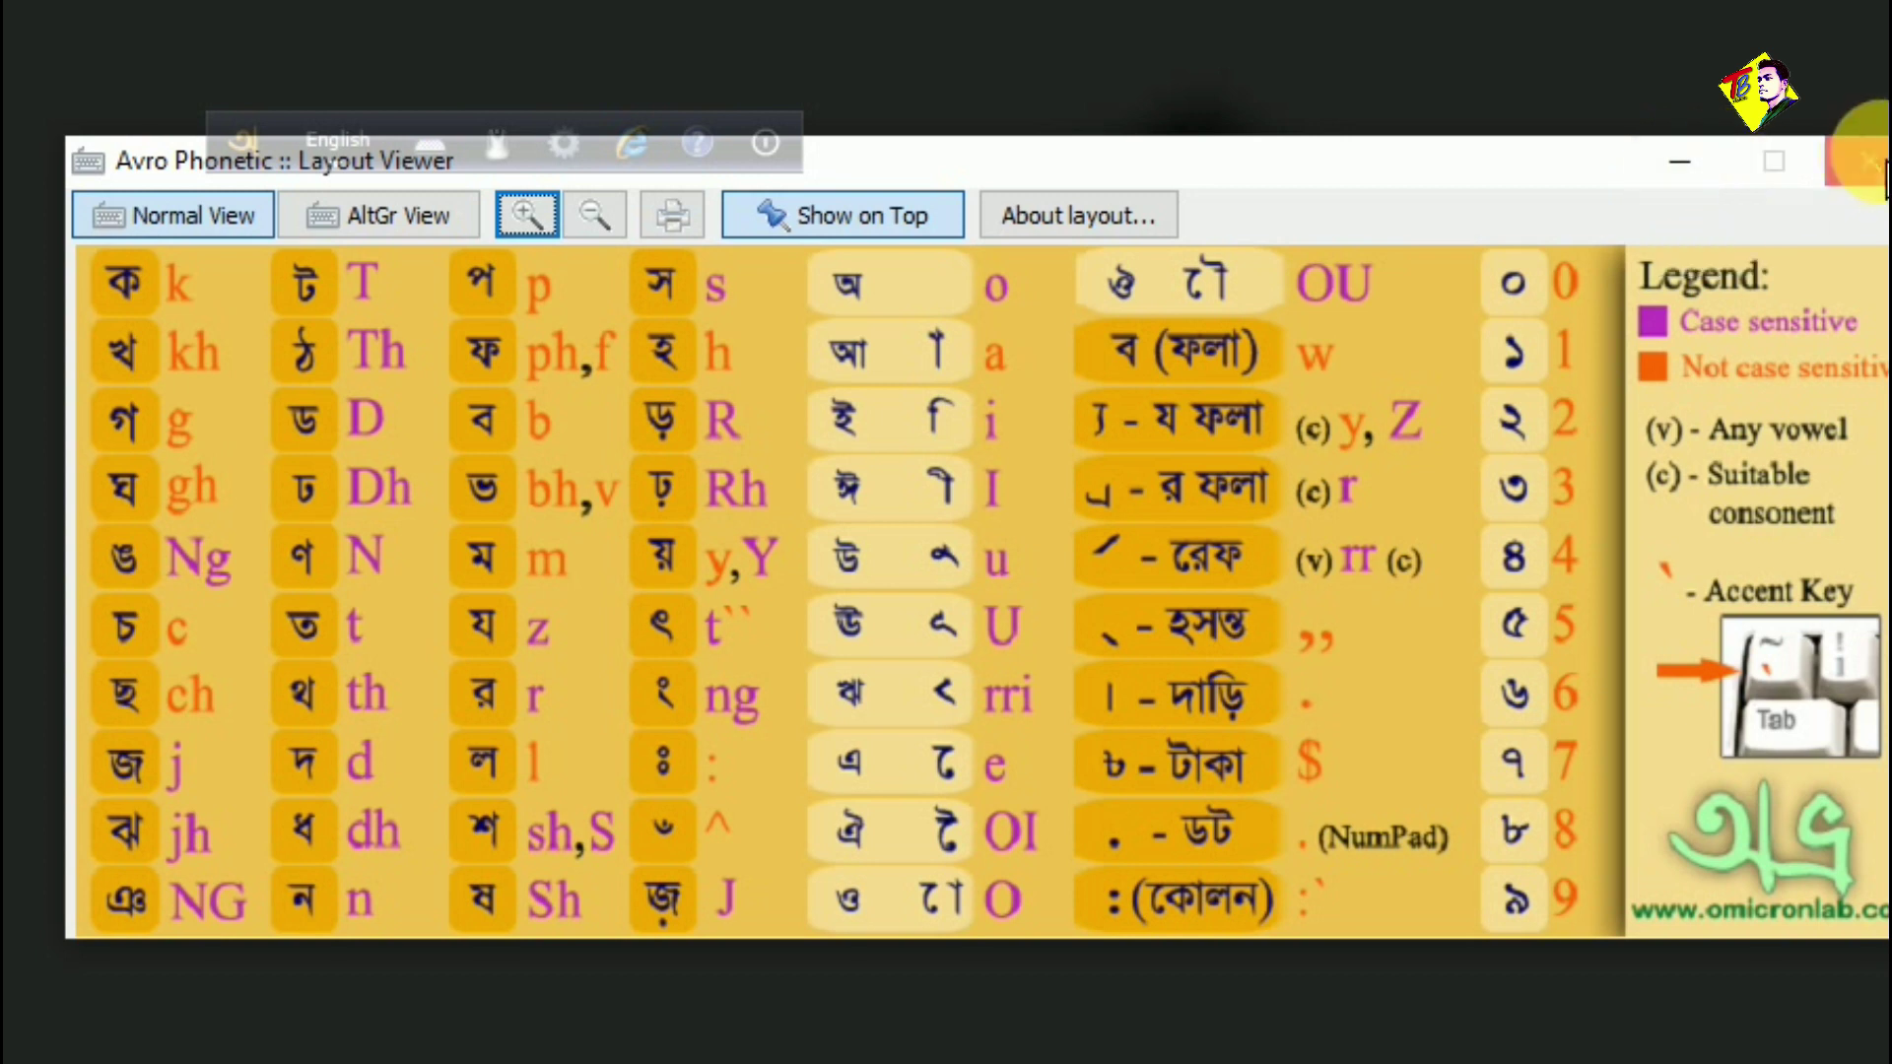
pyautogui.click(1873, 163)
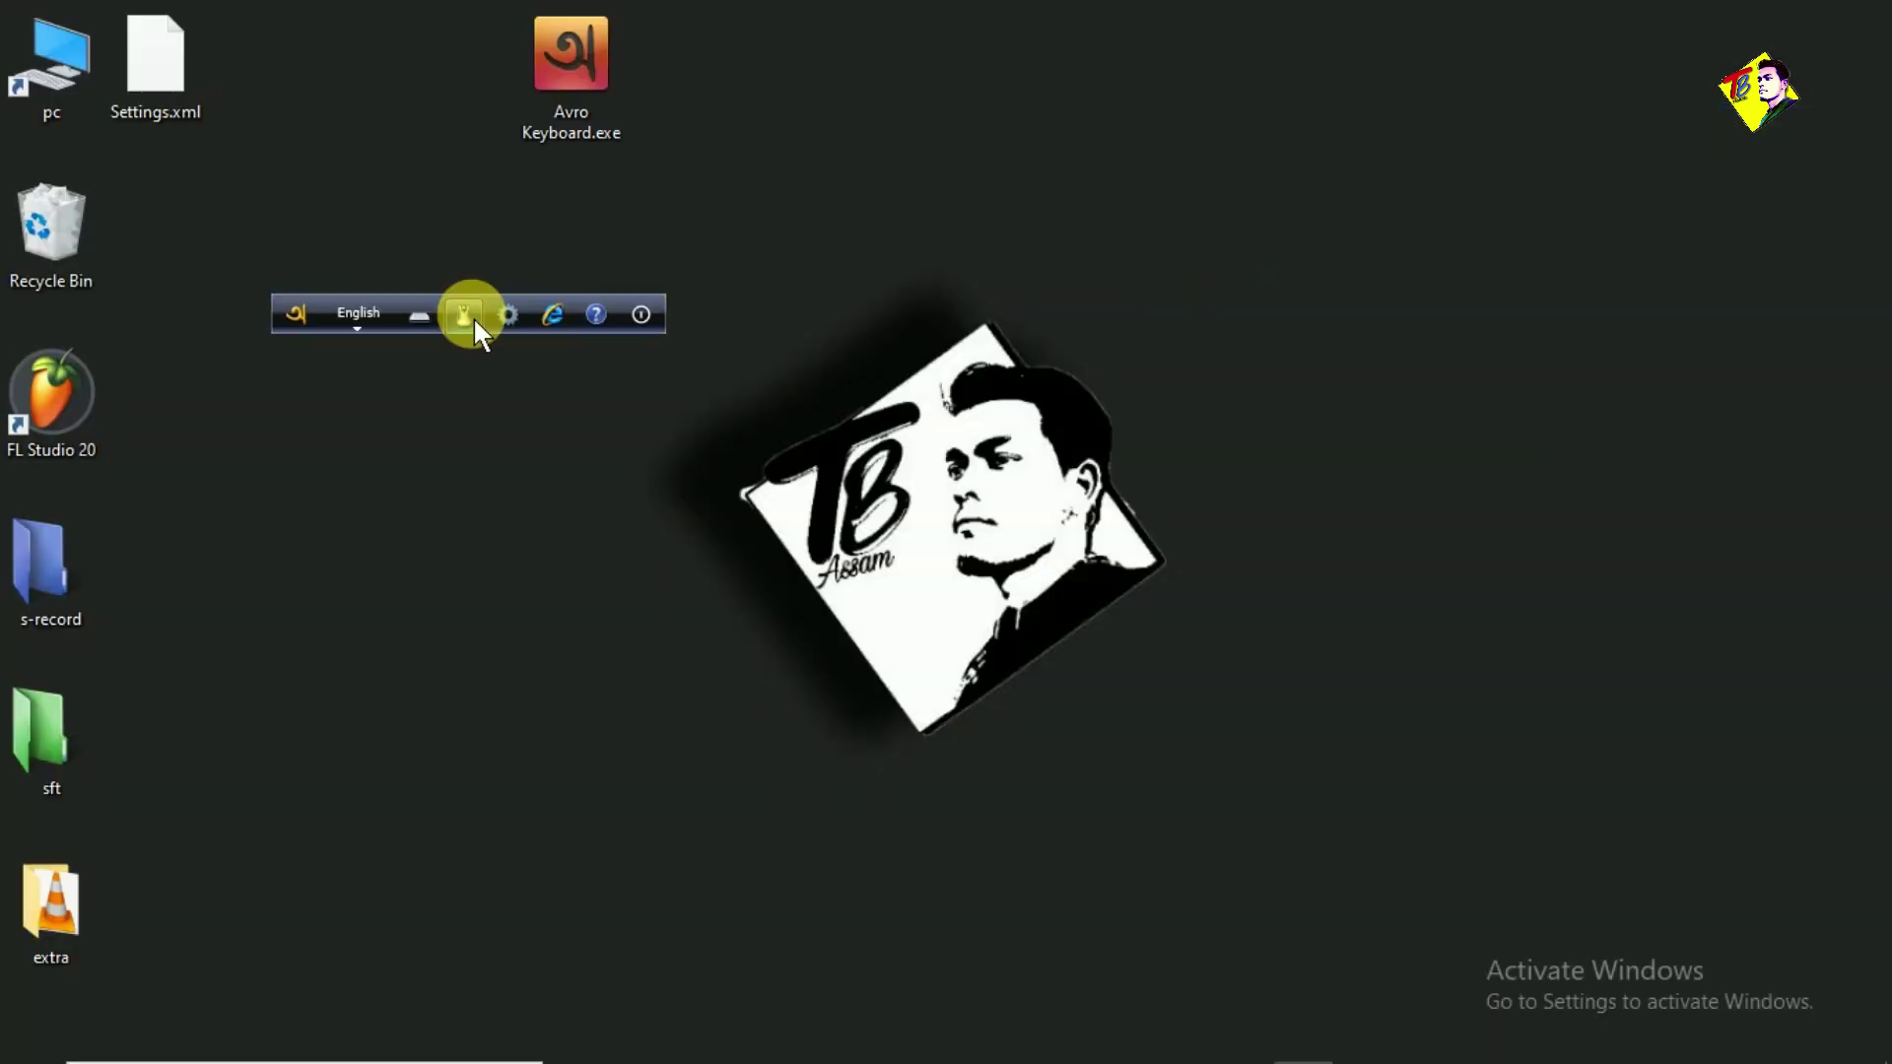
# Step: Open the Avro Mouse - Click 'n Type on-screen keyboard and move its window clear of the Avro toolbar
pyautogui.click(464, 316)
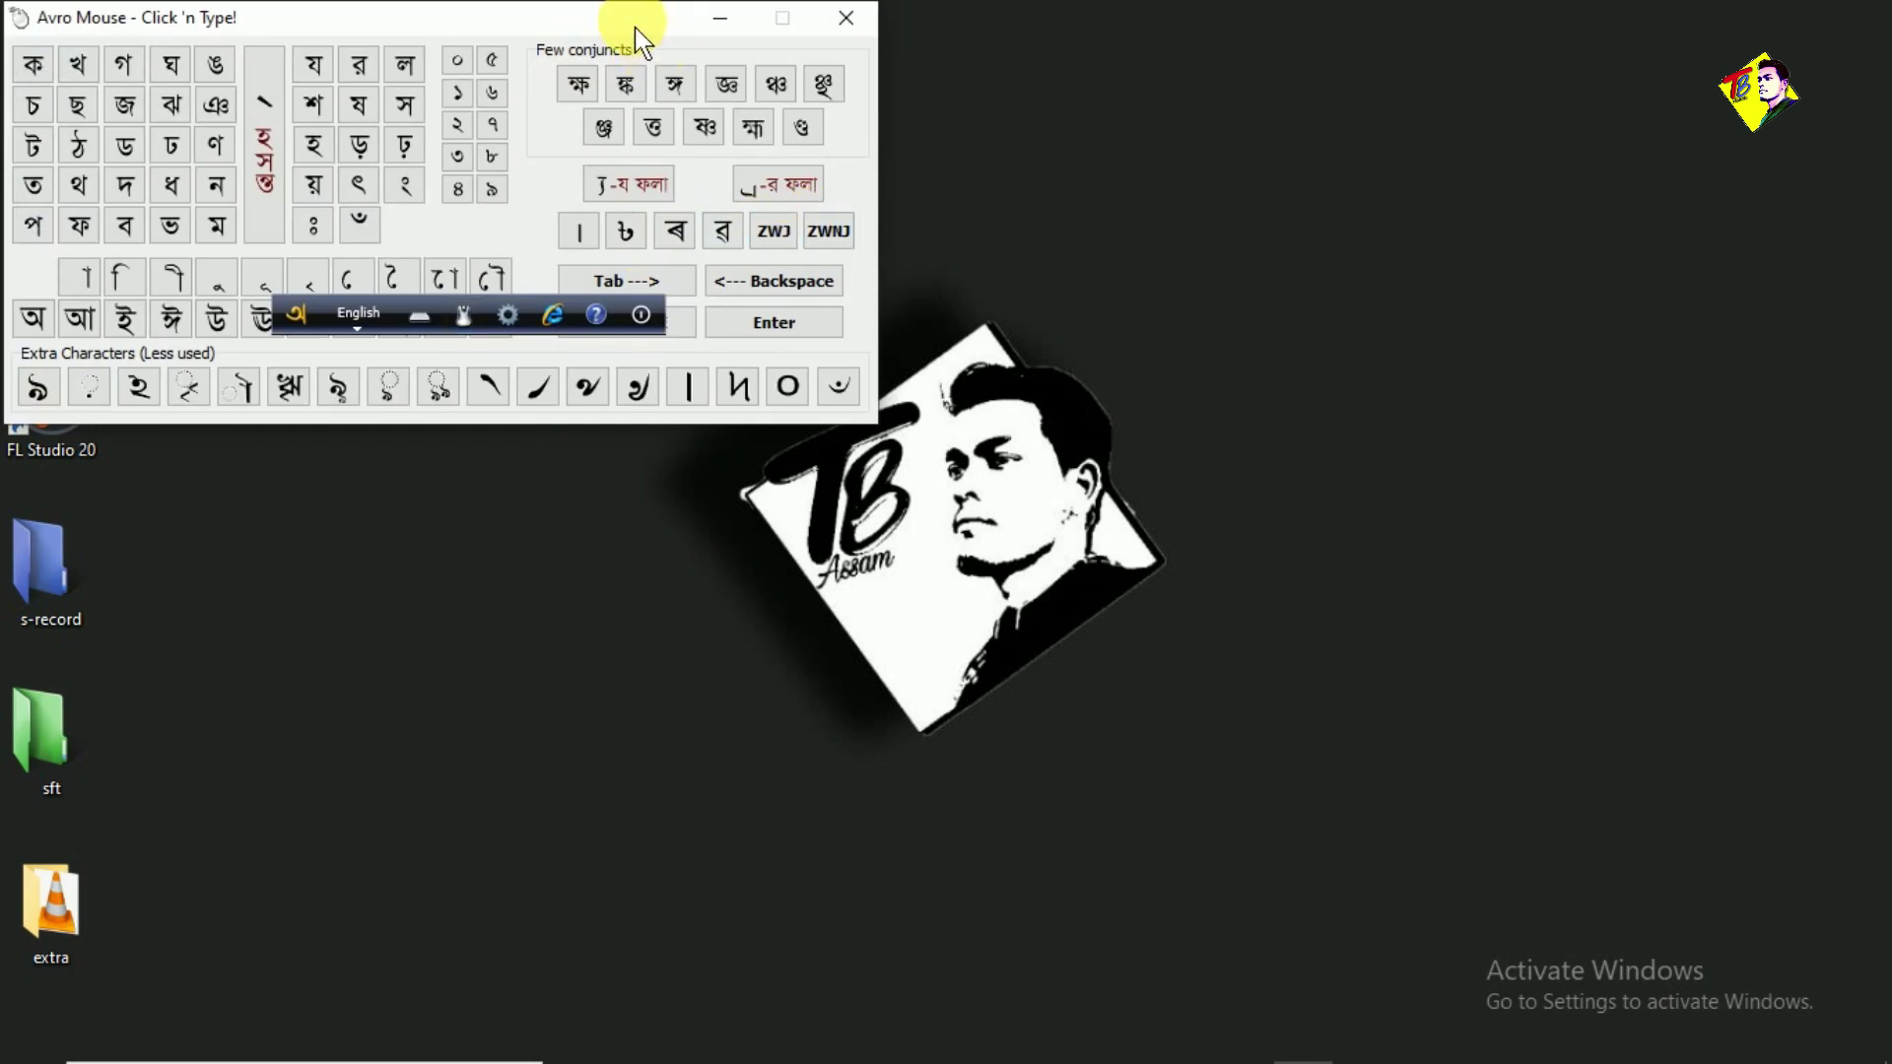
pyautogui.moveTo(635, 27); pyautogui.dragTo(1482, 155)
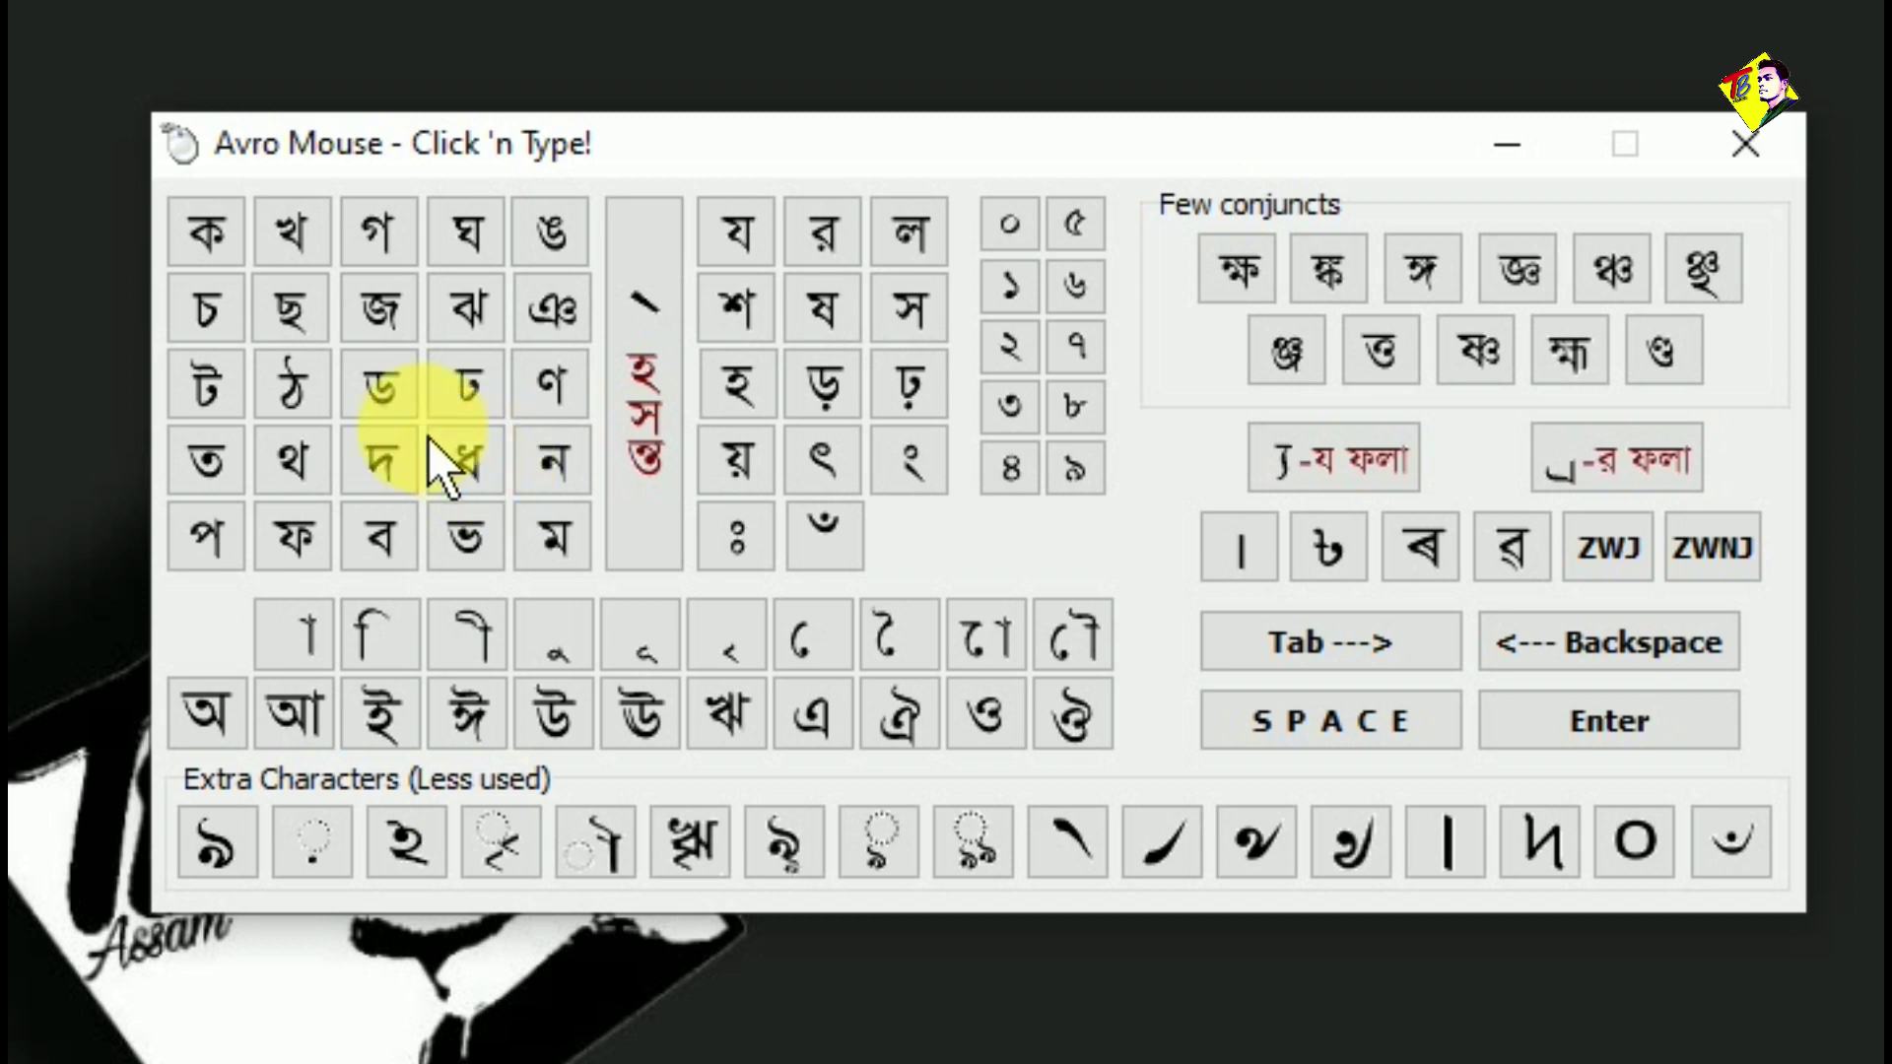
pyautogui.click(379, 464)
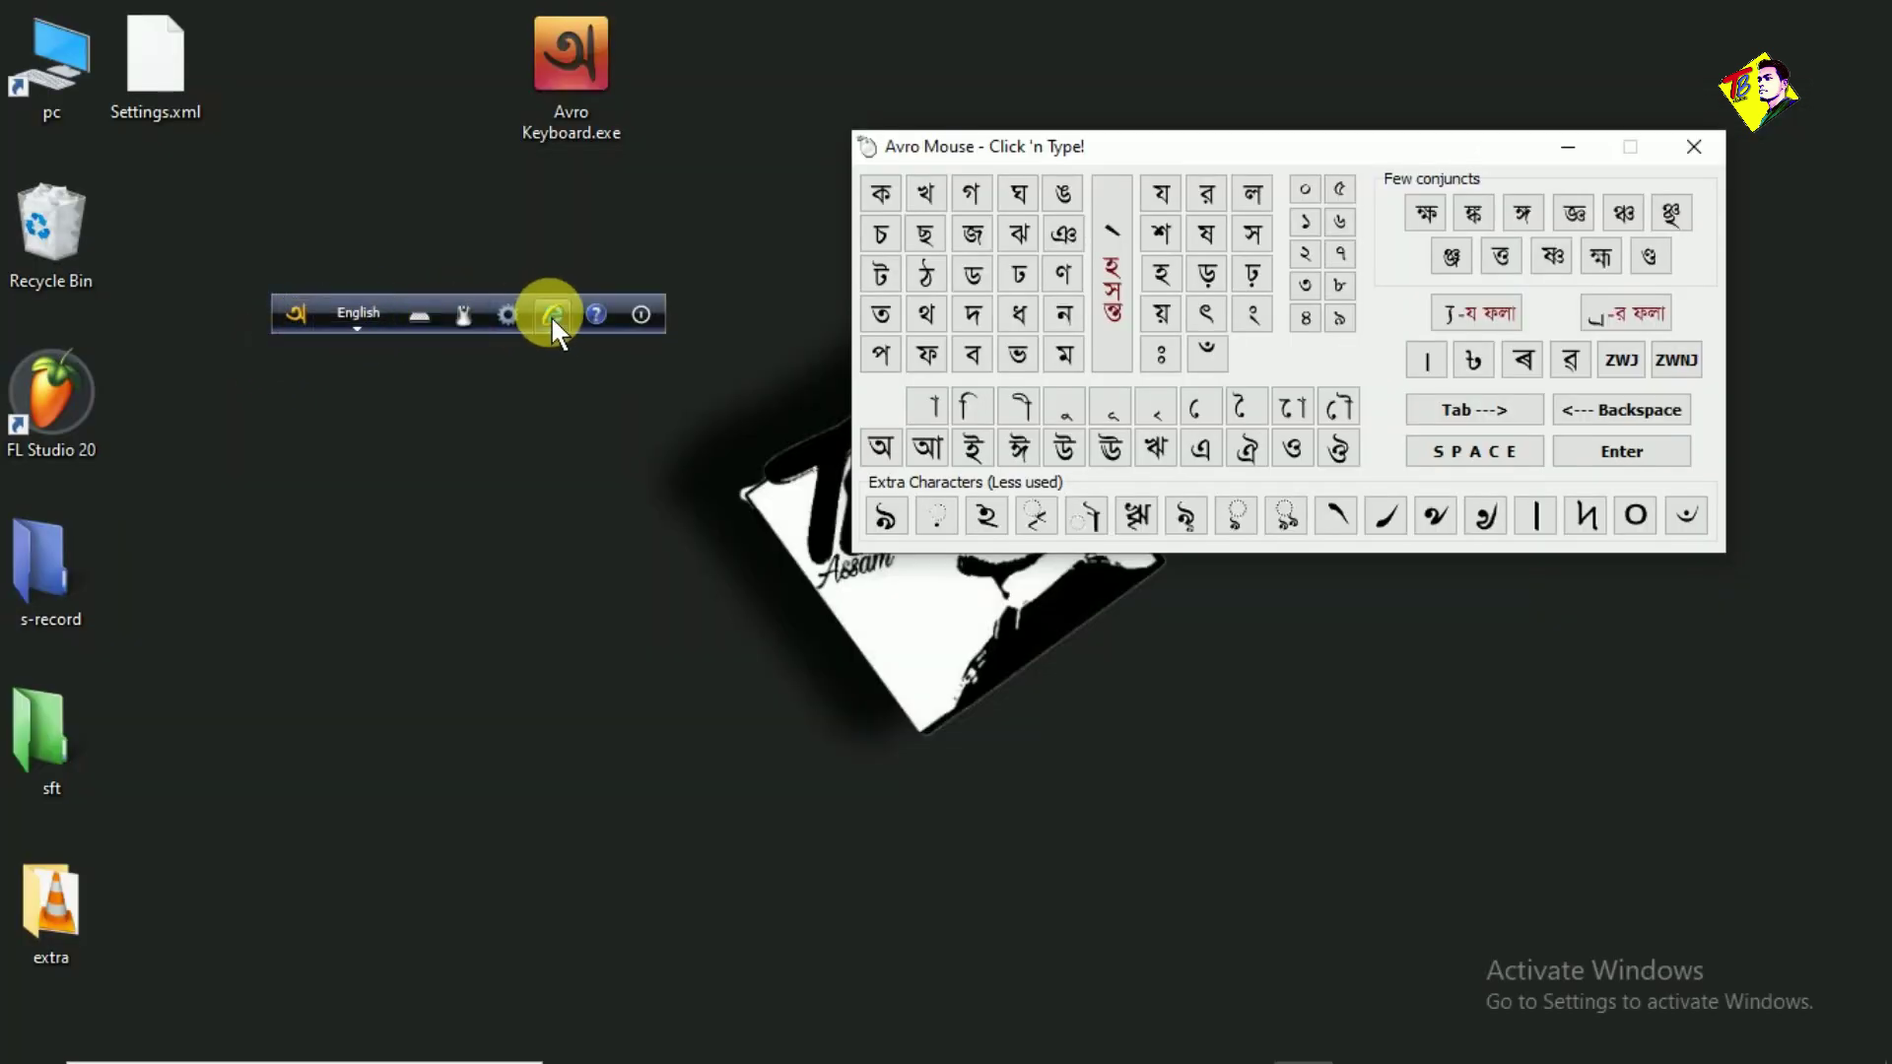
# Step: Switch to an empty Notepad document and arrange it beside the Avro Mouse window, with the Avro toolbar above them
pyautogui.moveTo(295, 318); pyautogui.dragTo(982, 35)
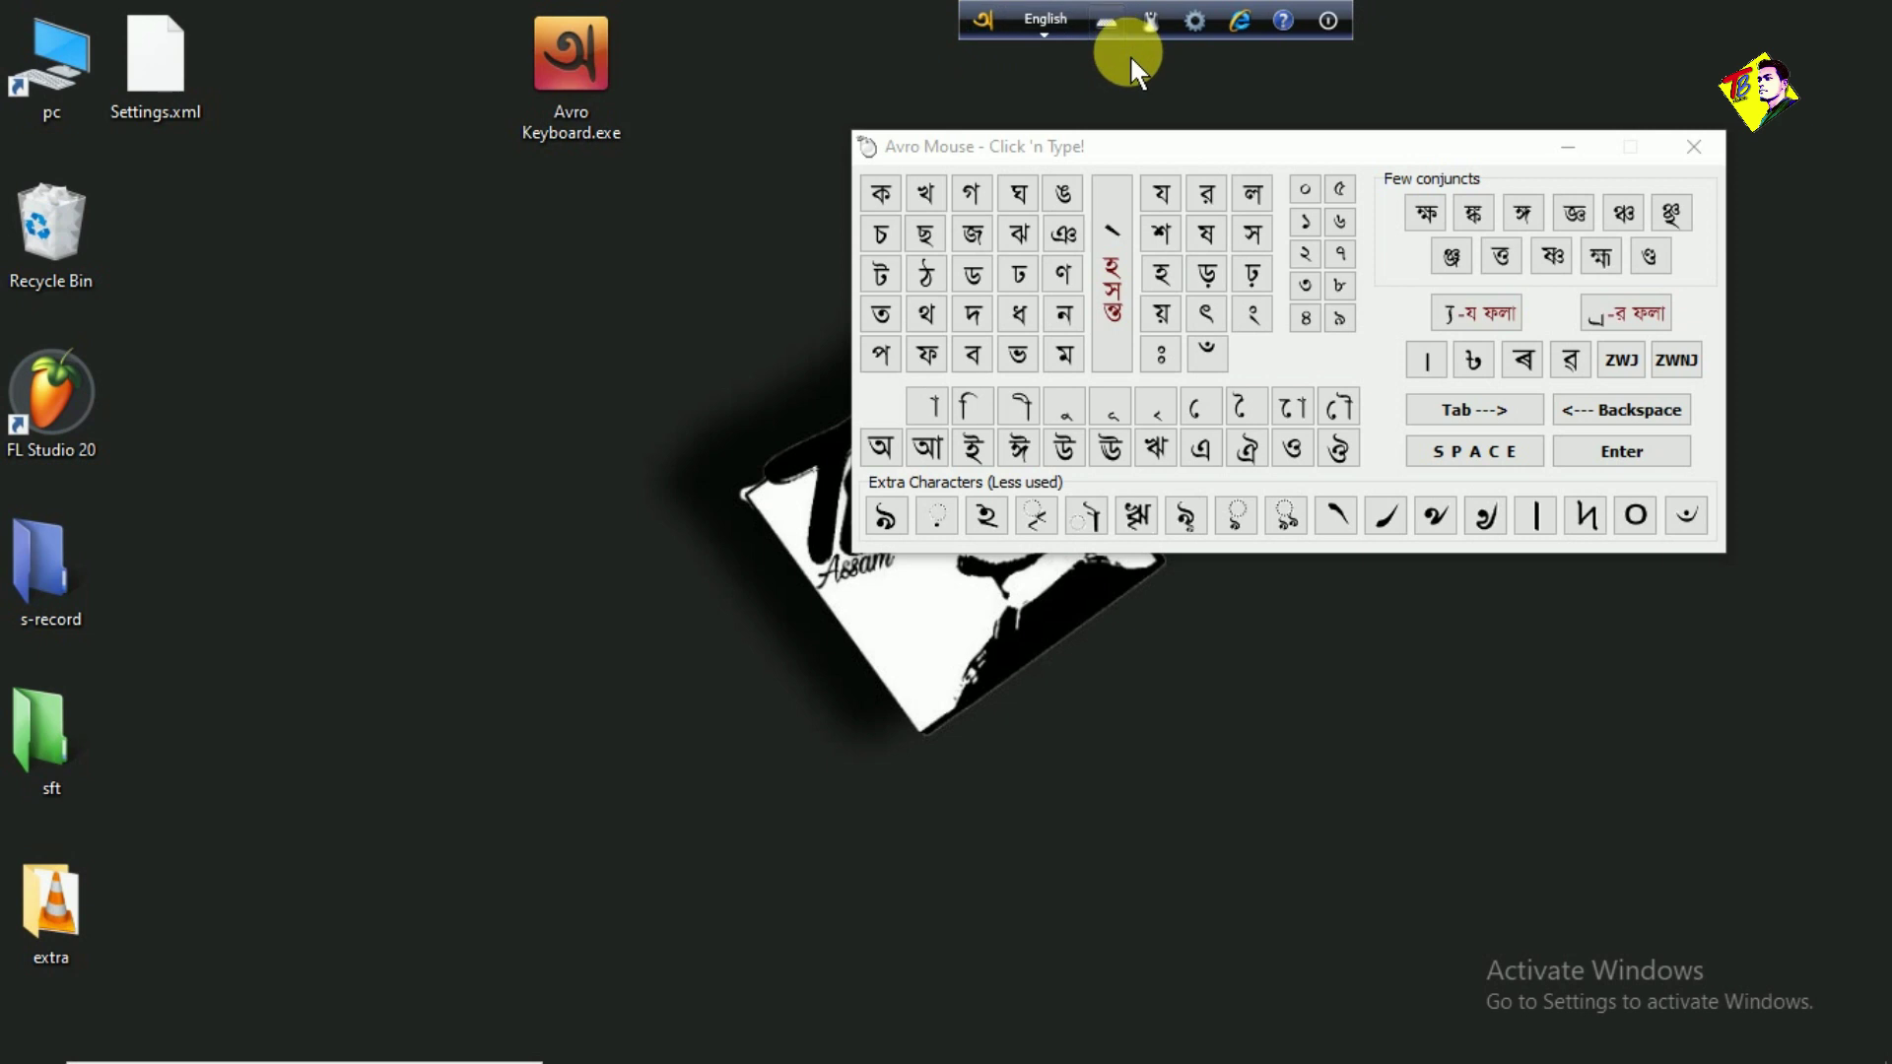
pyautogui.moveTo(1256, 150); pyautogui.dragTo(1382, 219)
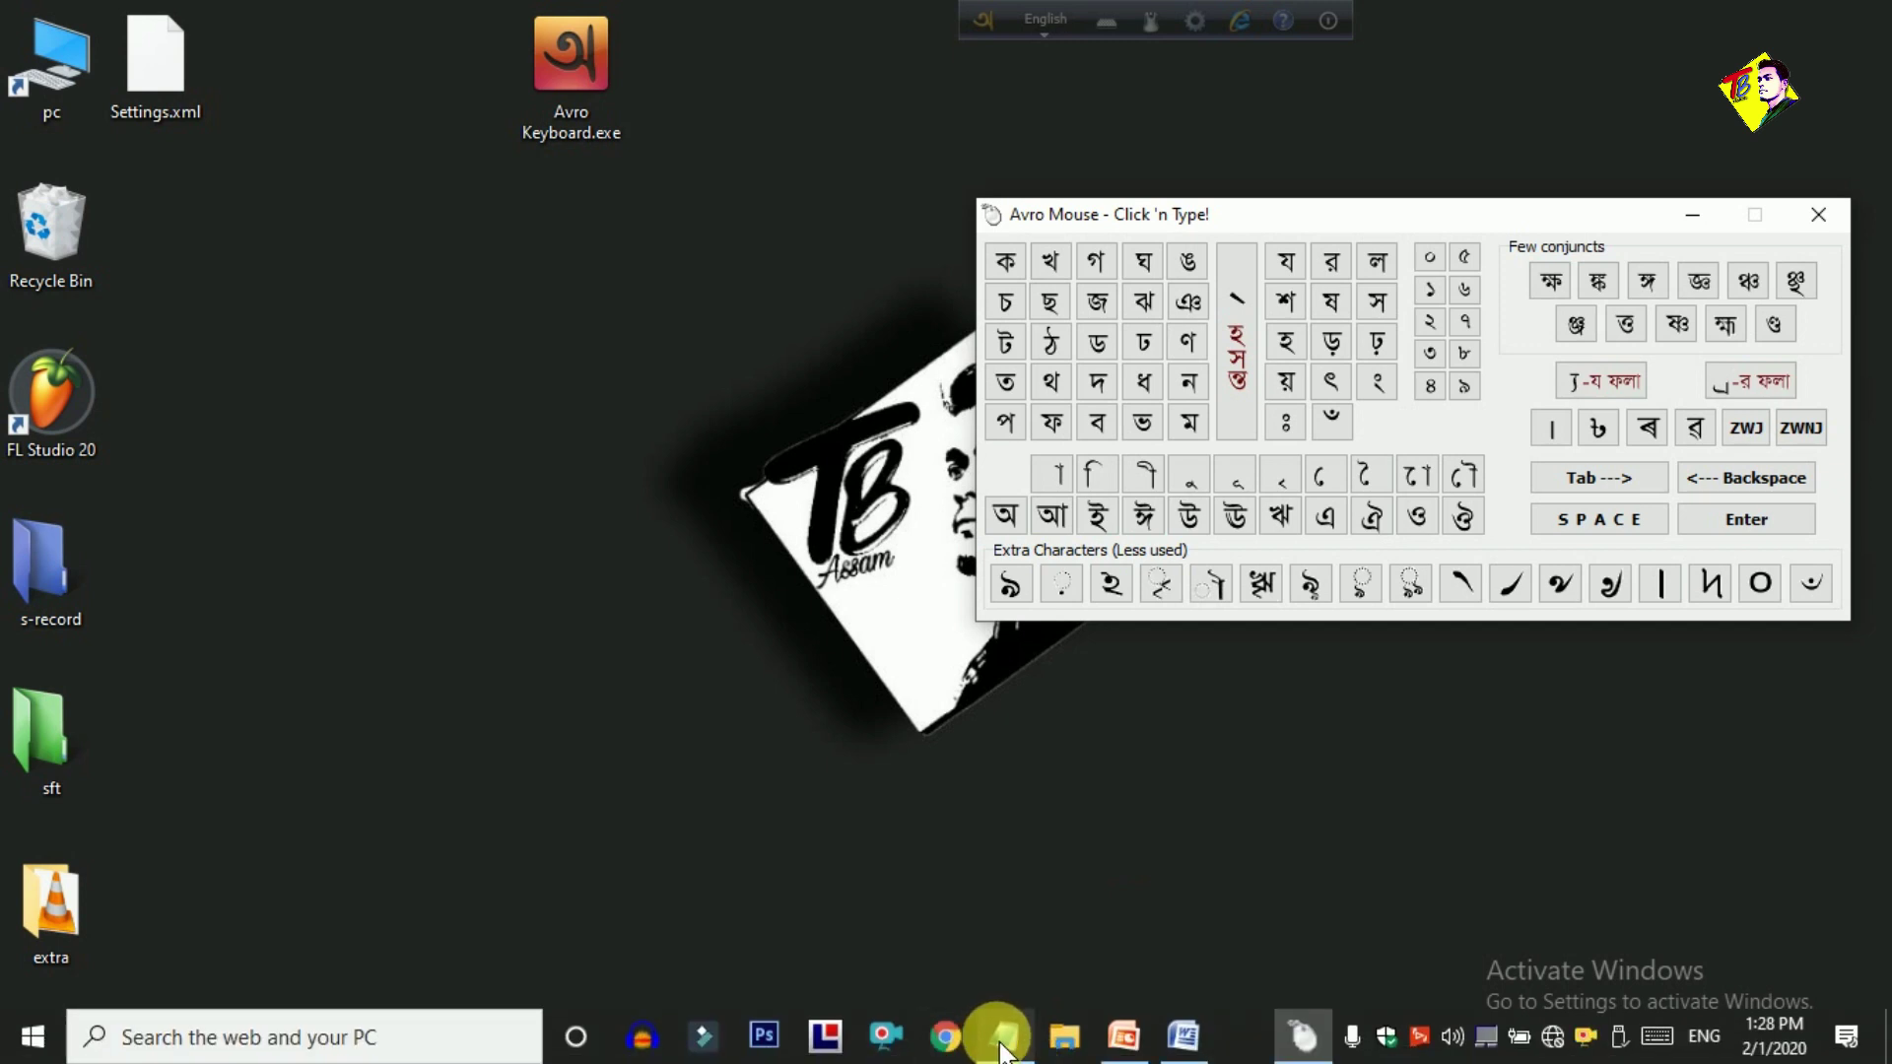
pyautogui.click(997, 1040)
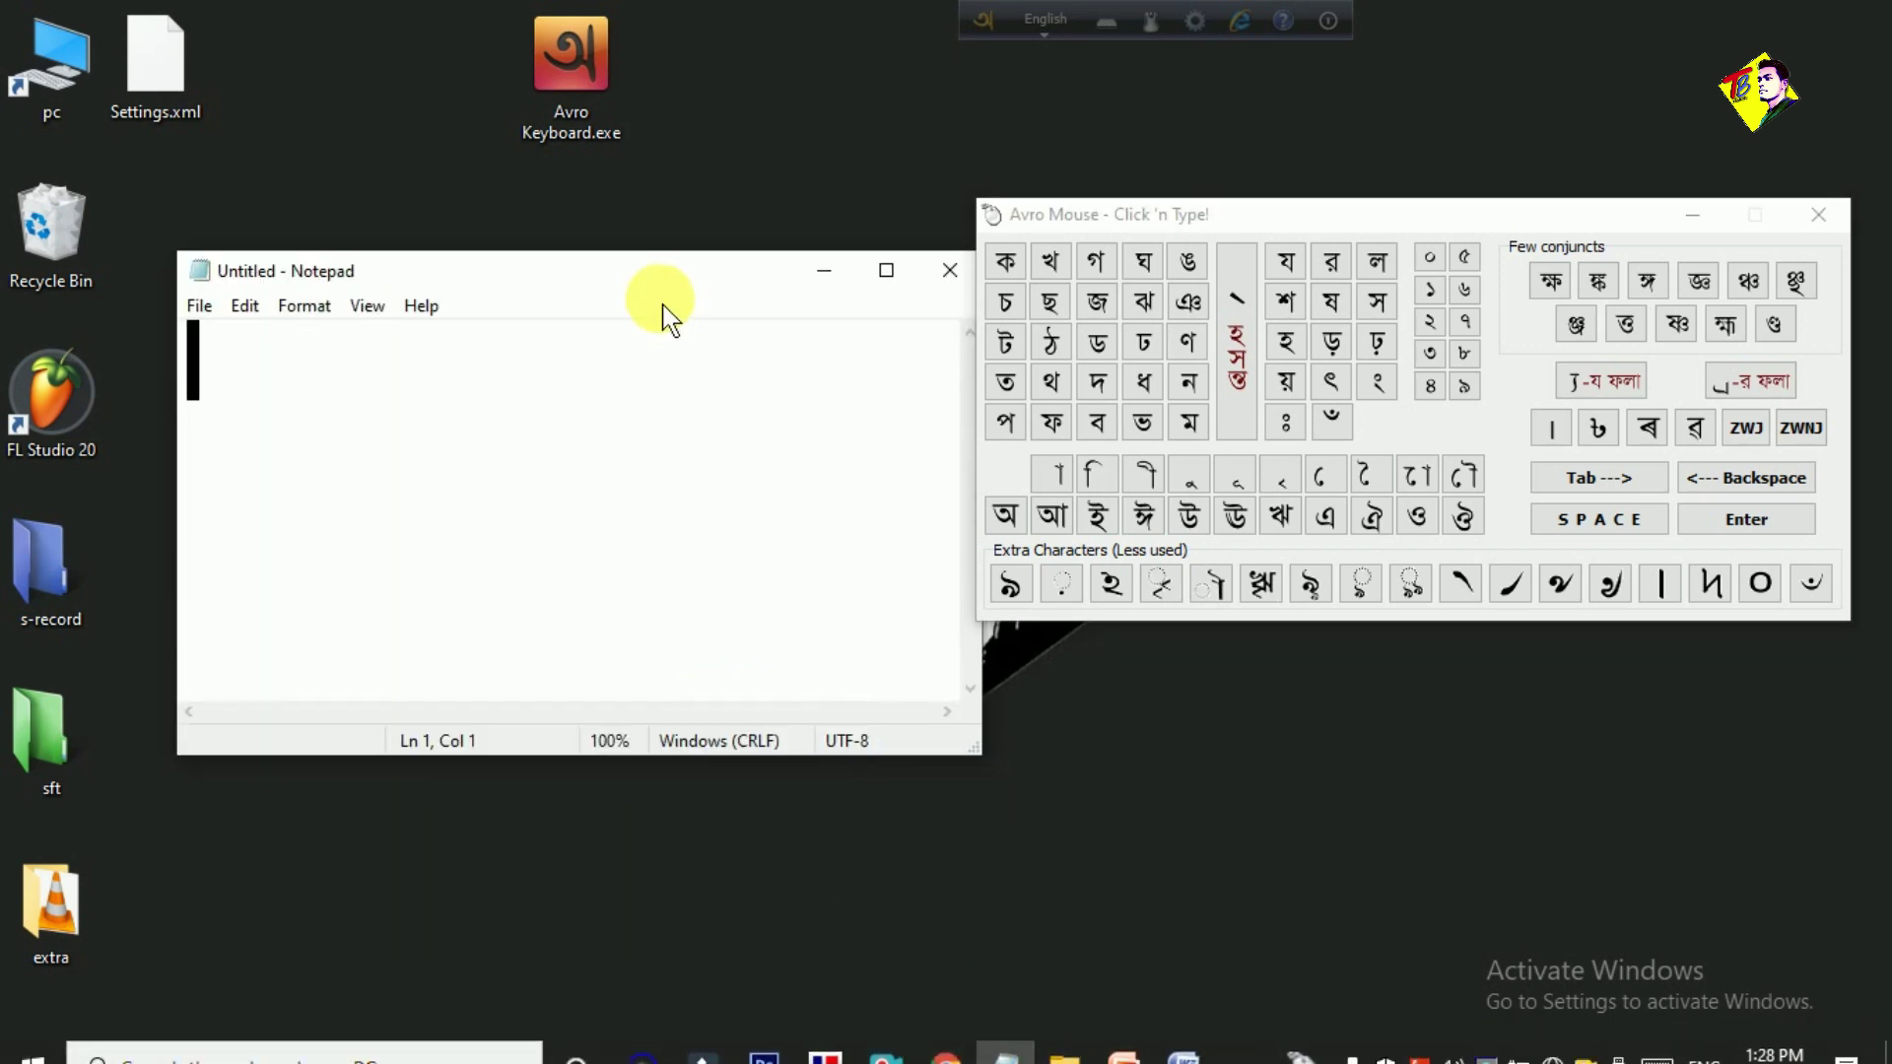
pyautogui.moveTo(635, 276); pyautogui.dragTo(575, 266)
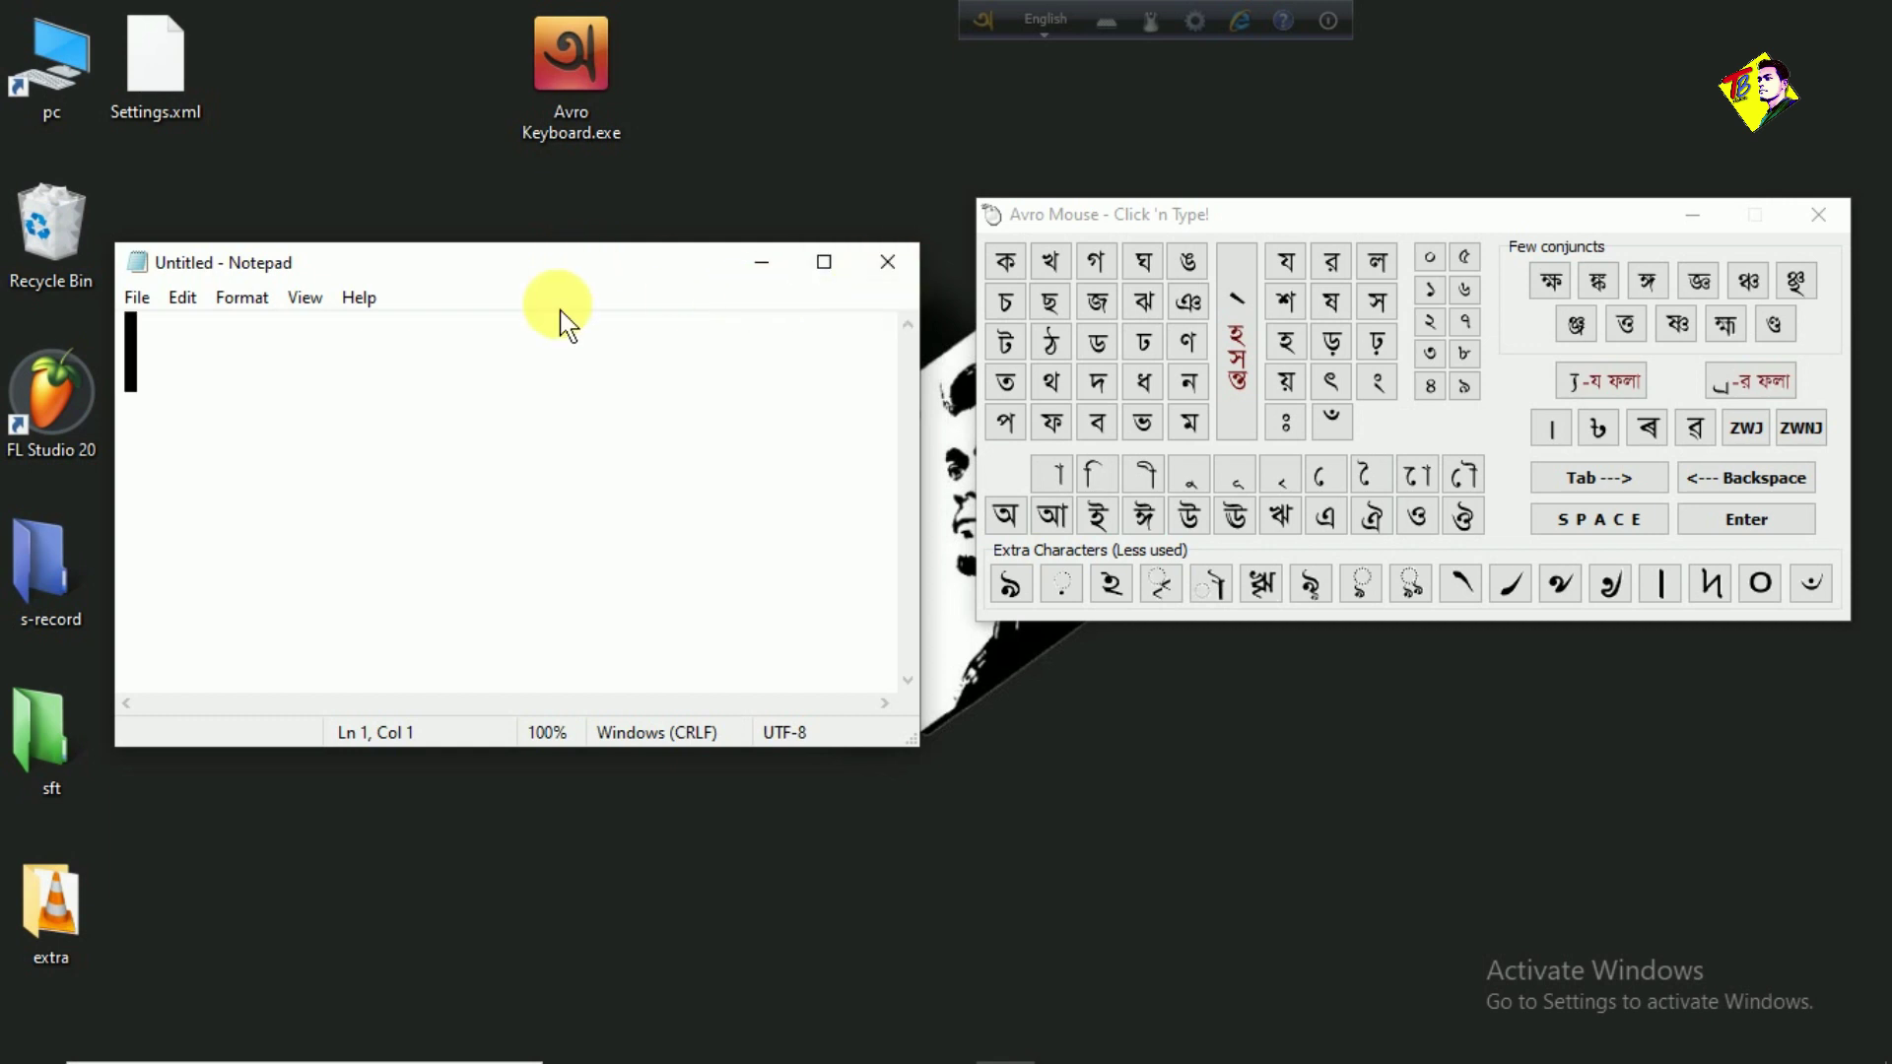
# Step: Enter ড with Avro Mouse in Notepad, add "gkligyctgf kjlkl" from the physical keyboard, and add ধঝঠথথ with Avro Mouse
pyautogui.click(1097, 347)
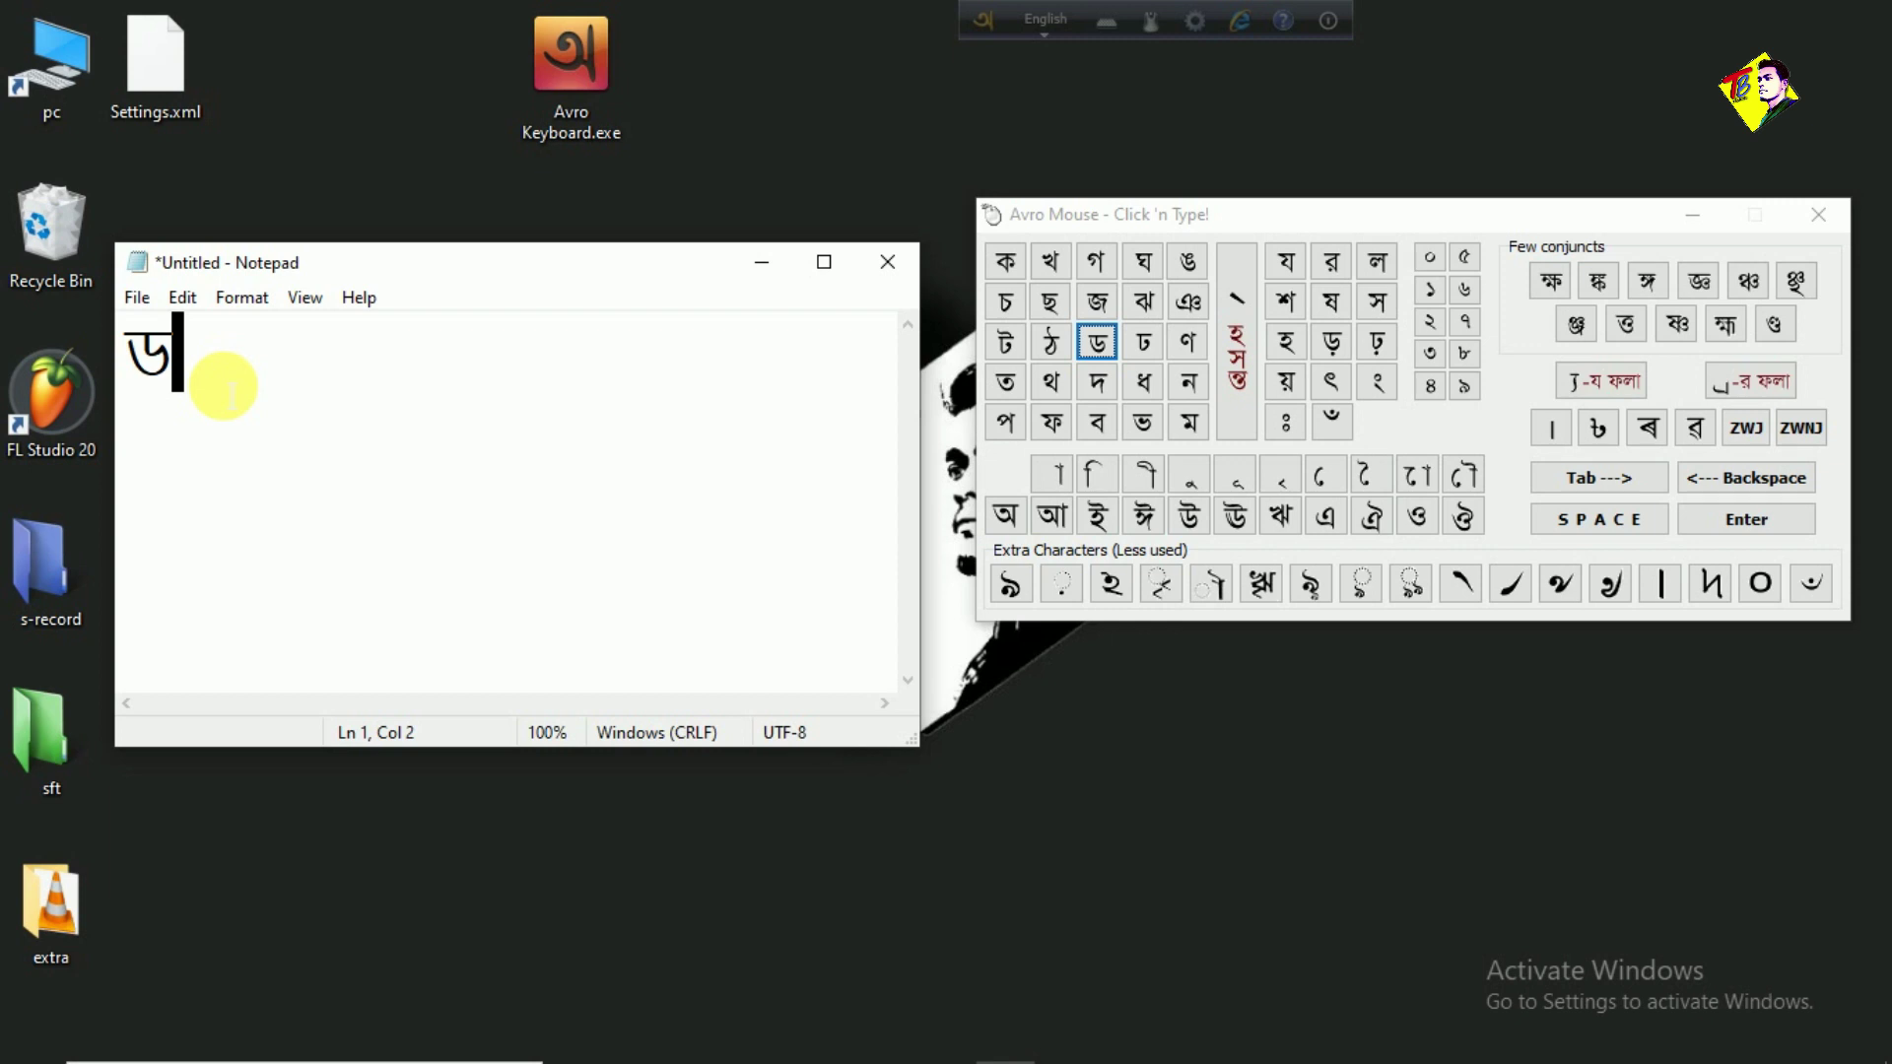
pyautogui.write('gkligyctgf kjlkl')
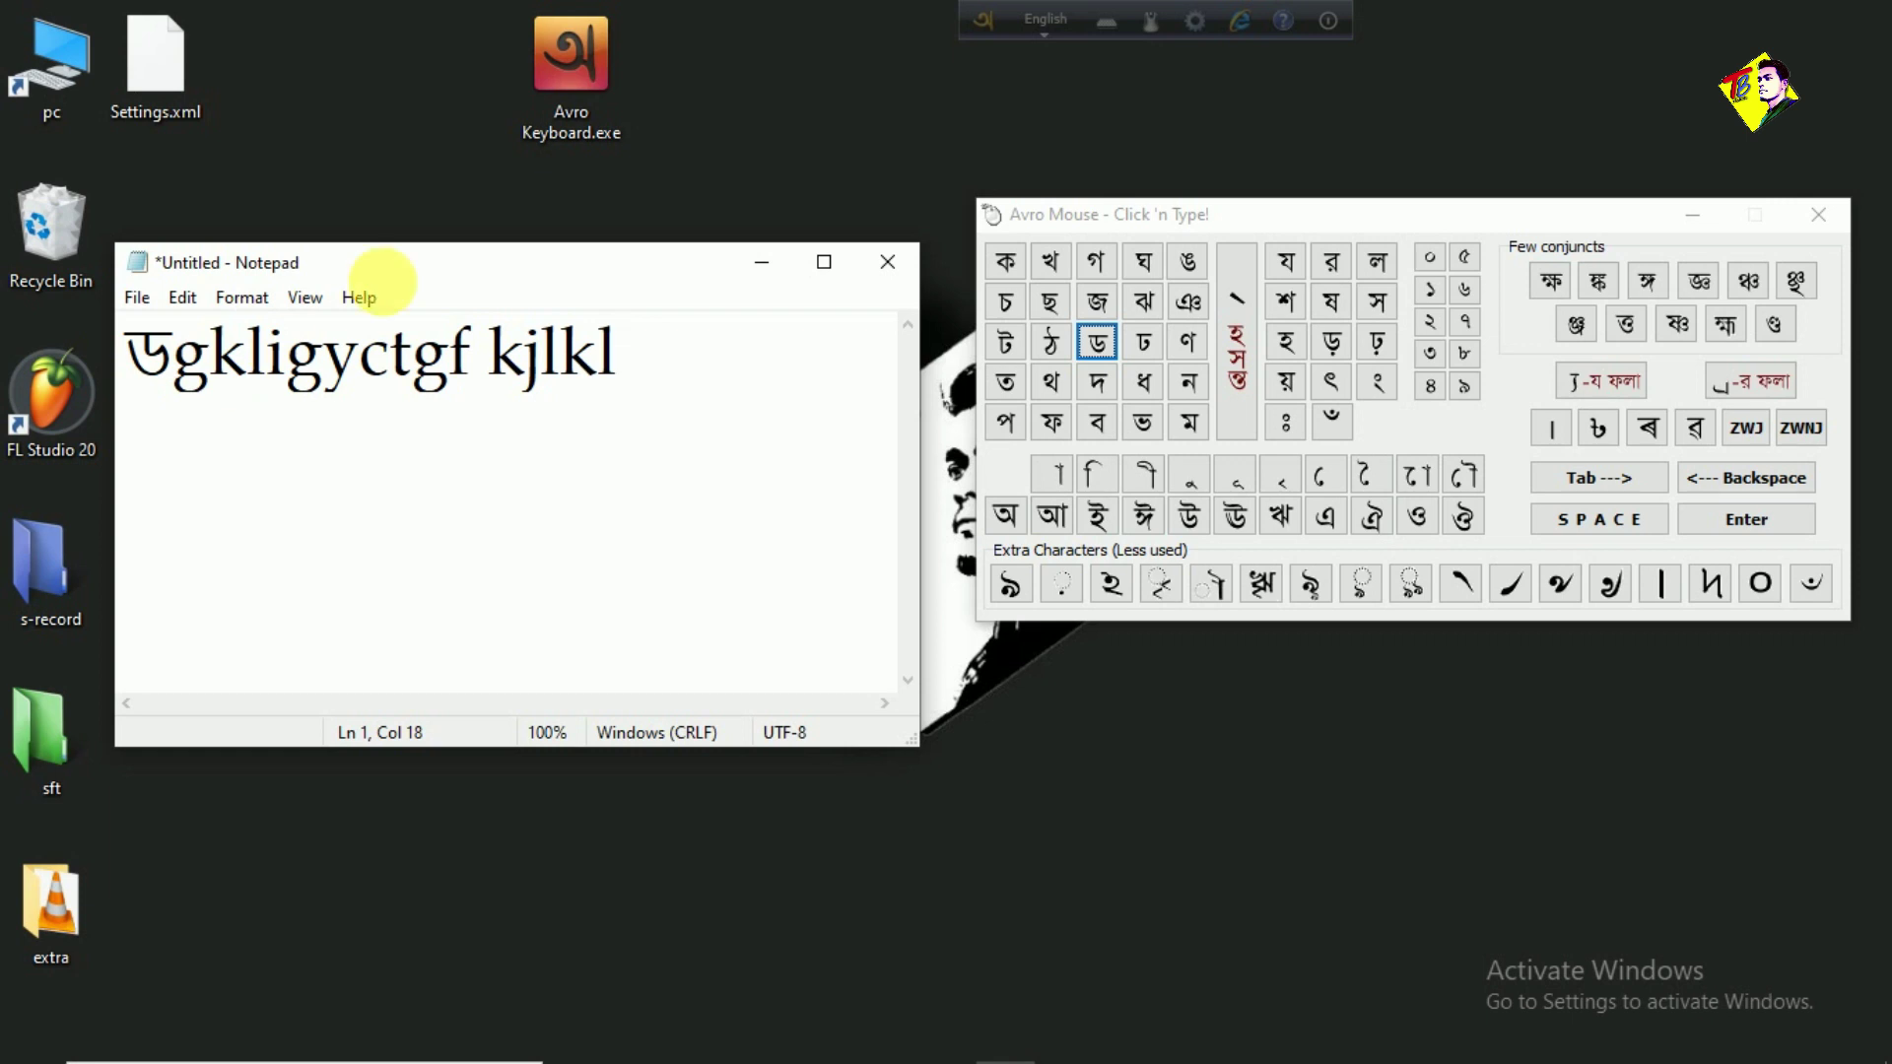
pyautogui.click(1145, 389)
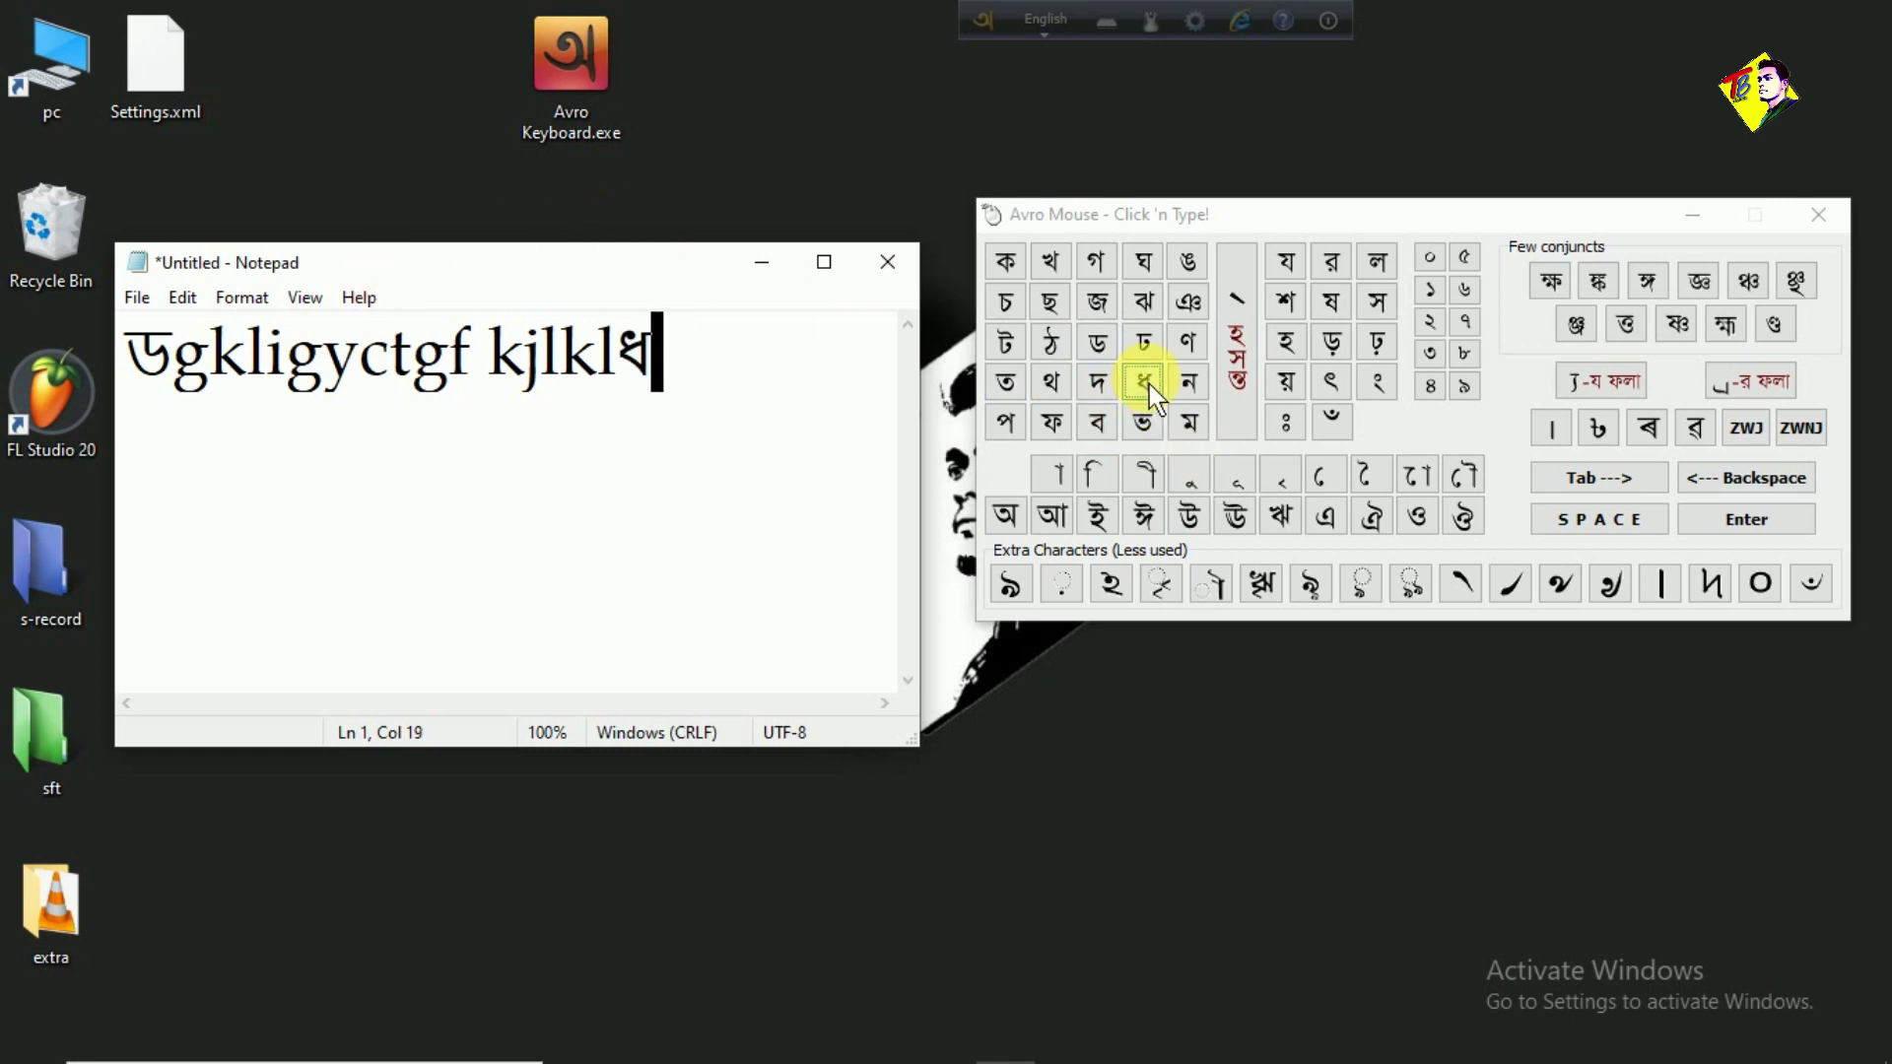
pyautogui.click(1149, 304)
pyautogui.click(1059, 353)
pyautogui.click(1049, 395)
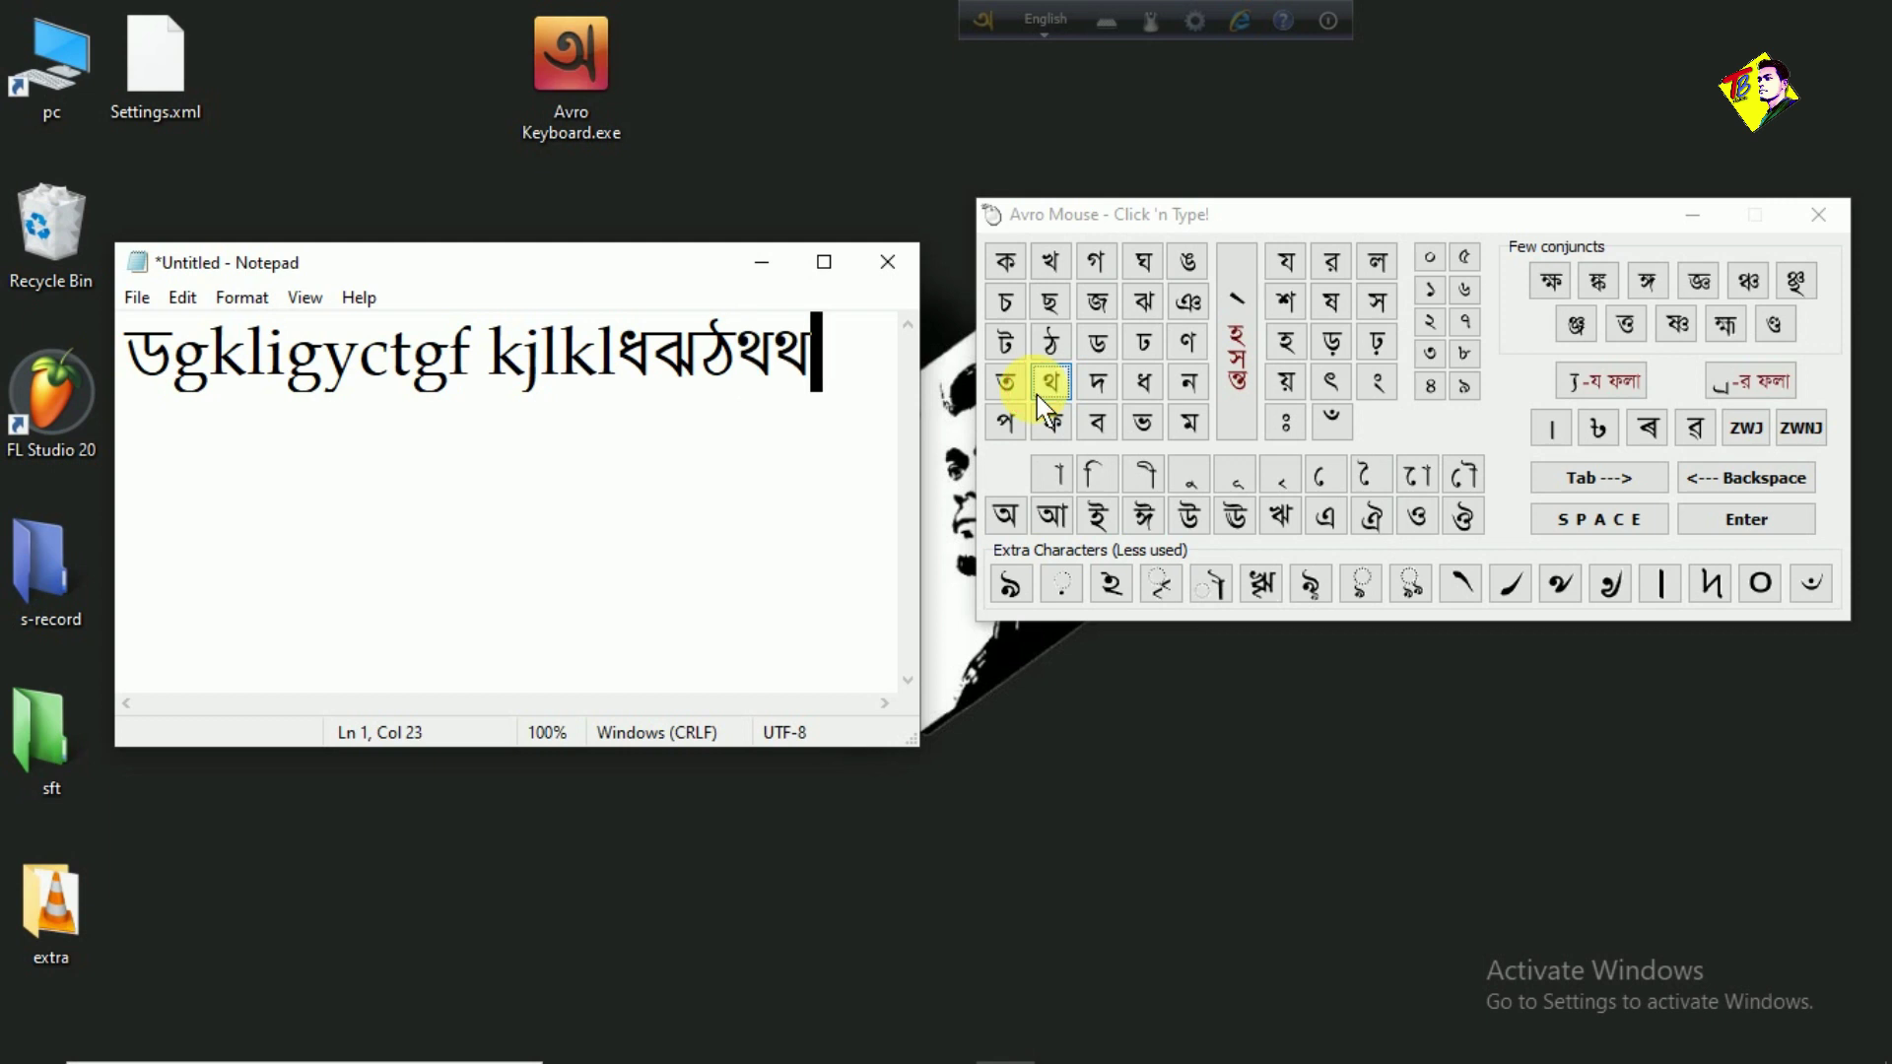
# Step: Delete all the mixed Bangla and English test text from the Notepad document
pyautogui.press('BackSpace')
pyautogui.press('BackSpace')
pyautogui.press('BackSpace')
pyautogui.press('BackSpace')
pyautogui.press('BackSpace')
pyautogui.press('BackSpace')
pyautogui.press('BackSpace')
pyautogui.press('BackSpace')
pyautogui.press('BackSpace')
pyautogui.press('BackSpace')
pyautogui.press('BackSpace')
pyautogui.press('BackSpace')
pyautogui.press('BackSpace')
pyautogui.press('BackSpace')
pyautogui.press('BackSpace')
pyautogui.press('BackSpace')
pyautogui.press('BackSpace')
pyautogui.press('BackSpace')
pyautogui.press('BackSpace')
pyautogui.press('BackSpace')
pyautogui.press('BackSpace')
pyautogui.press('BackSpace')
pyautogui.press('BackSpace')
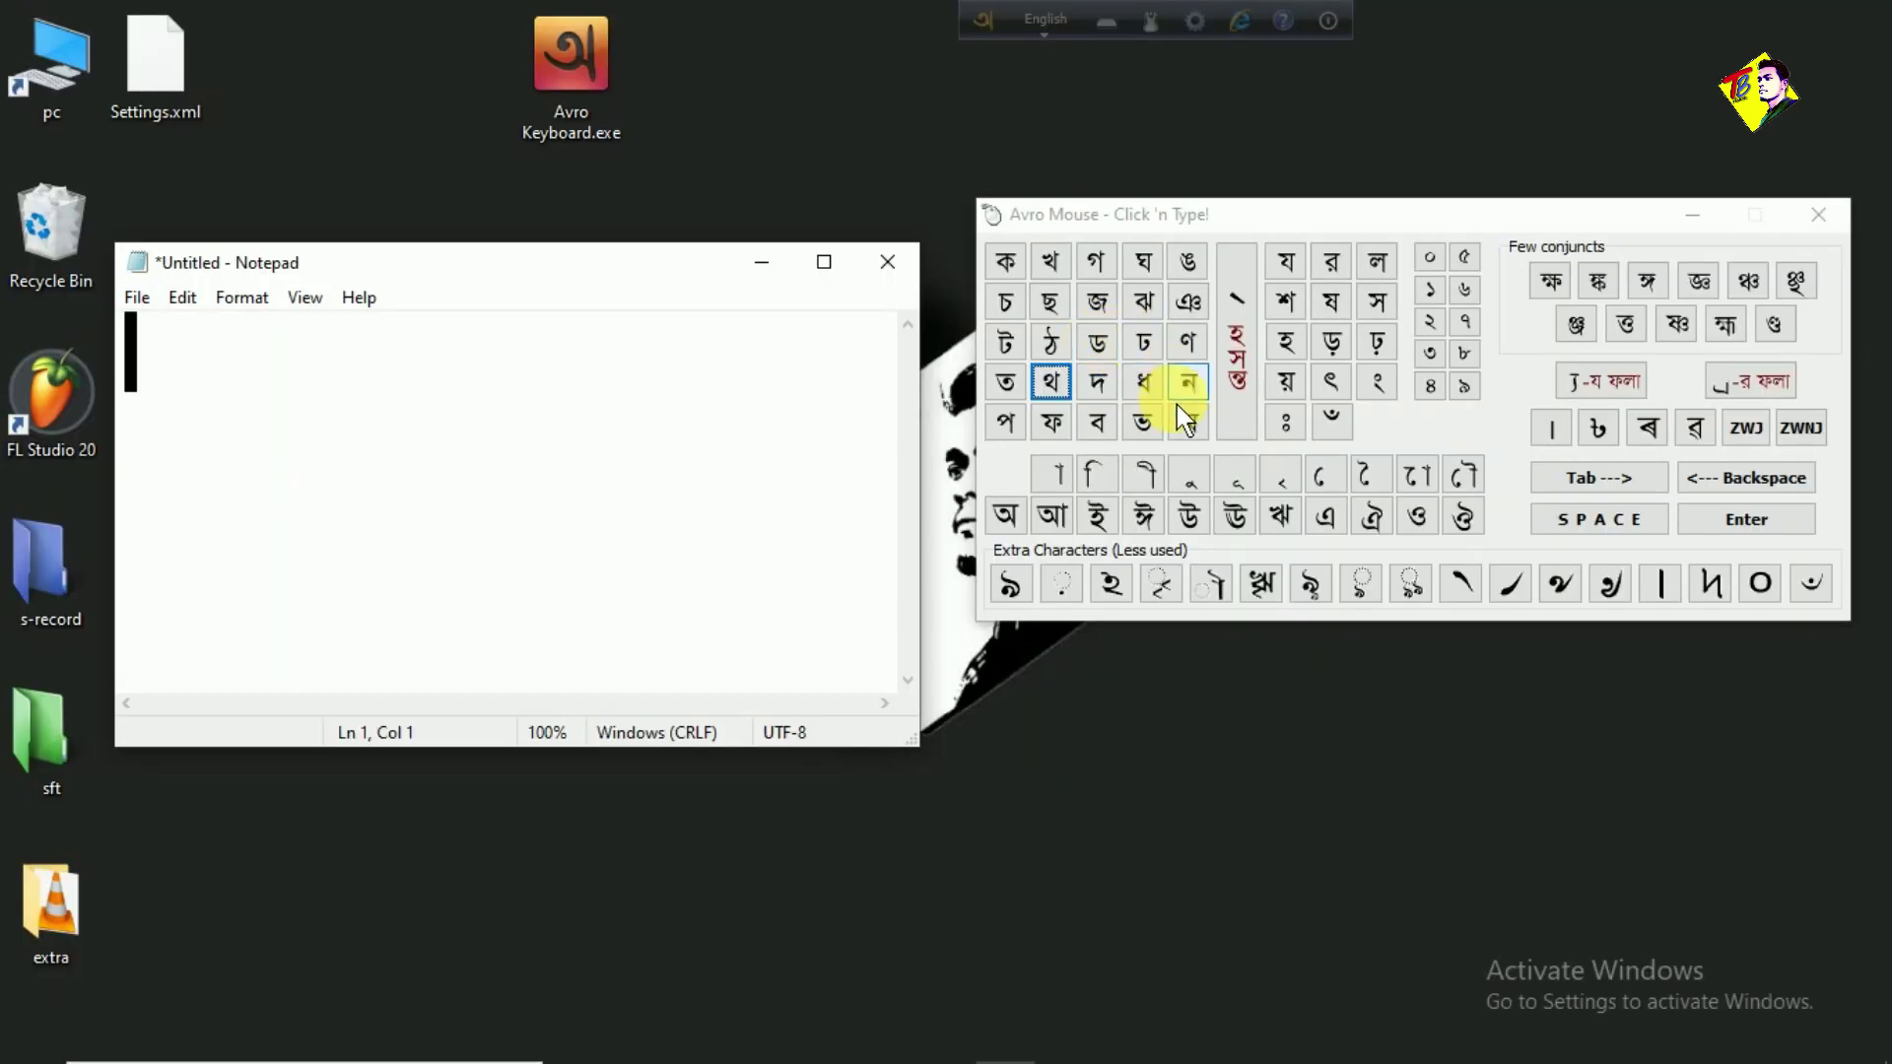
# Step: Compose the conjunct ন্ড in Notepad with Avro Mouse by entering ন, হসন্ত and ড
pyautogui.click(1190, 385)
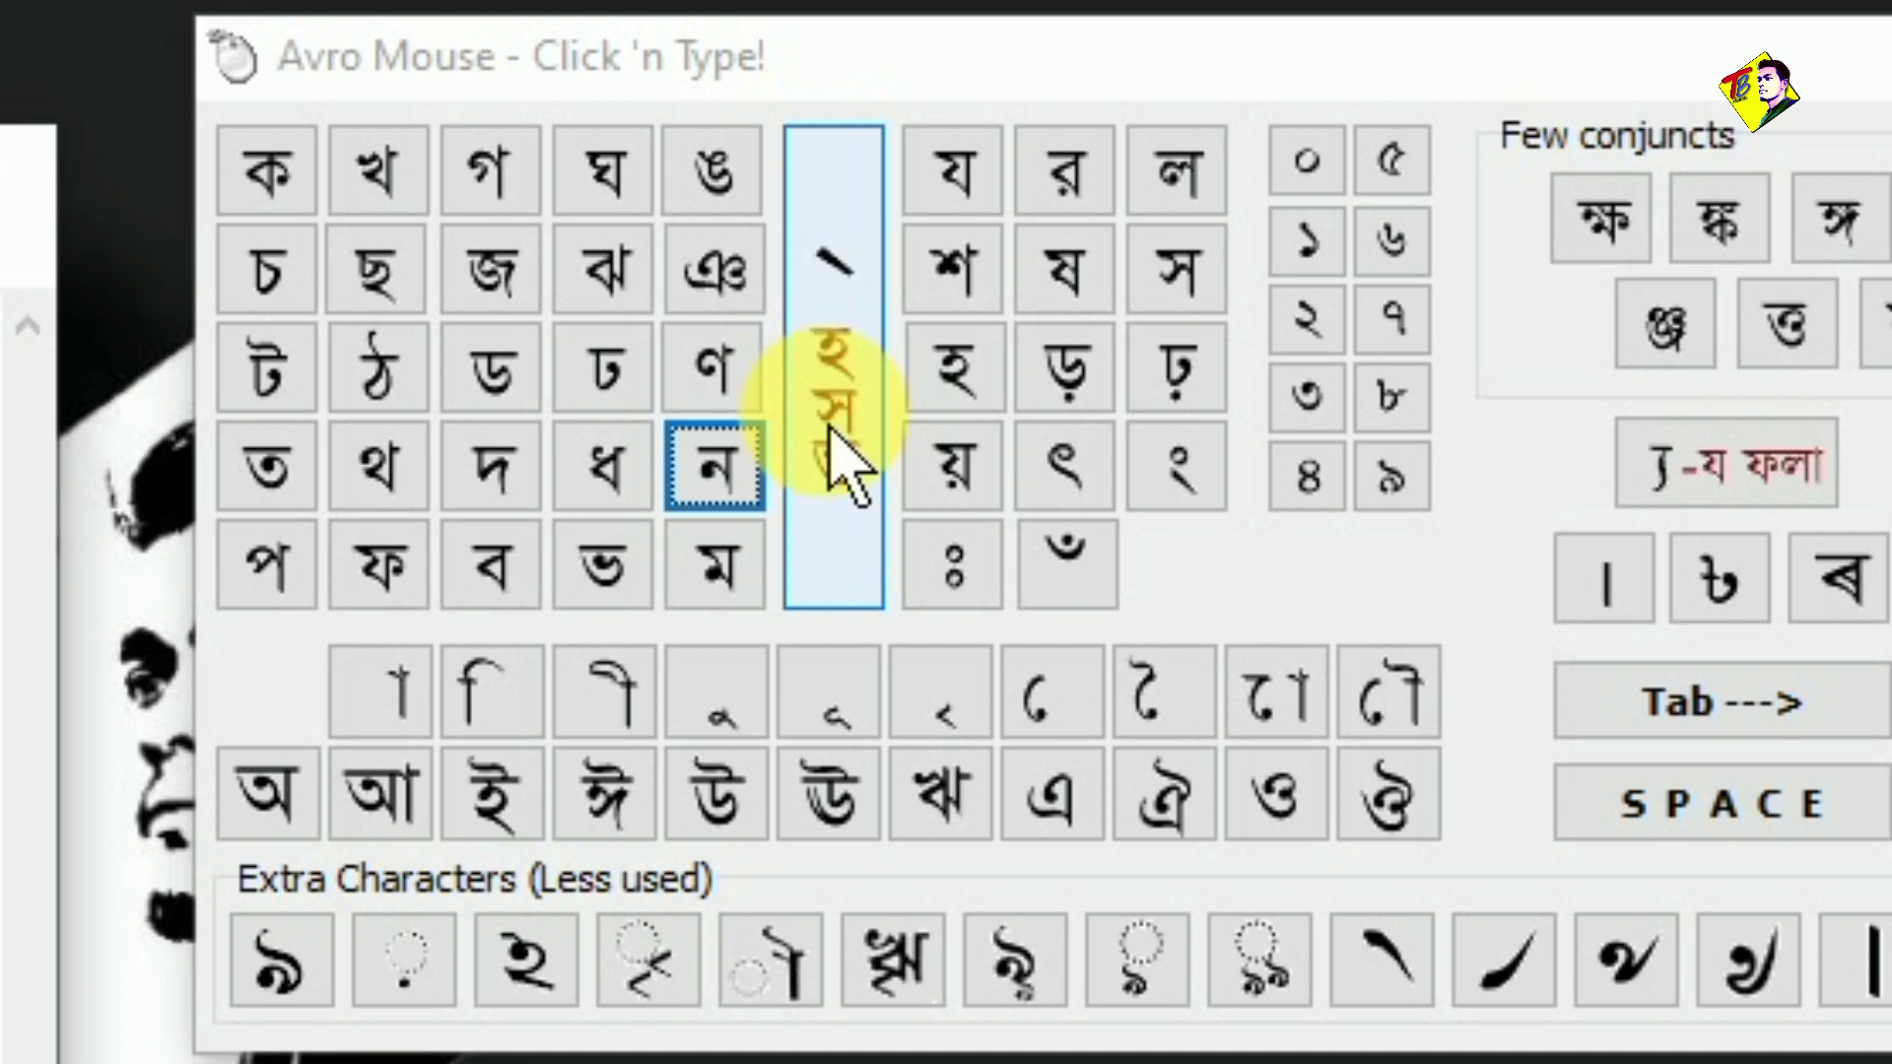
pyautogui.click(830, 321)
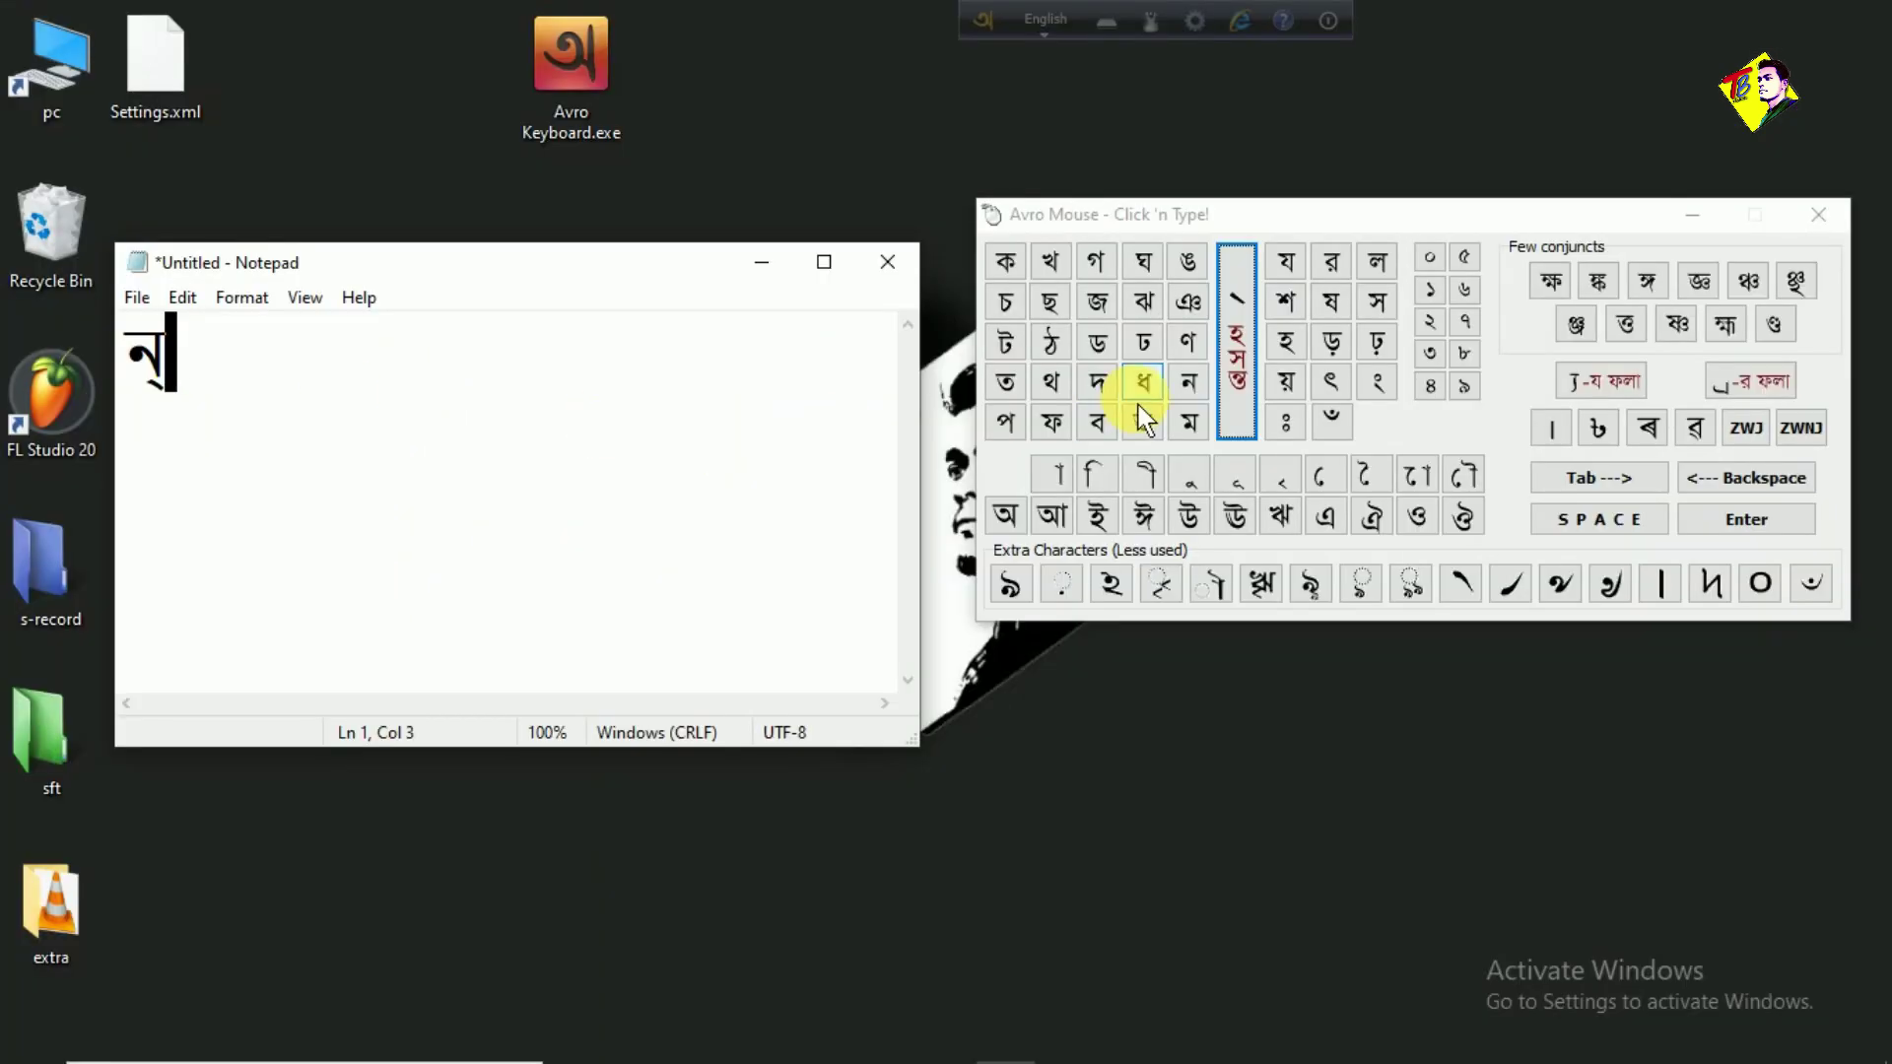
pyautogui.click(1112, 352)
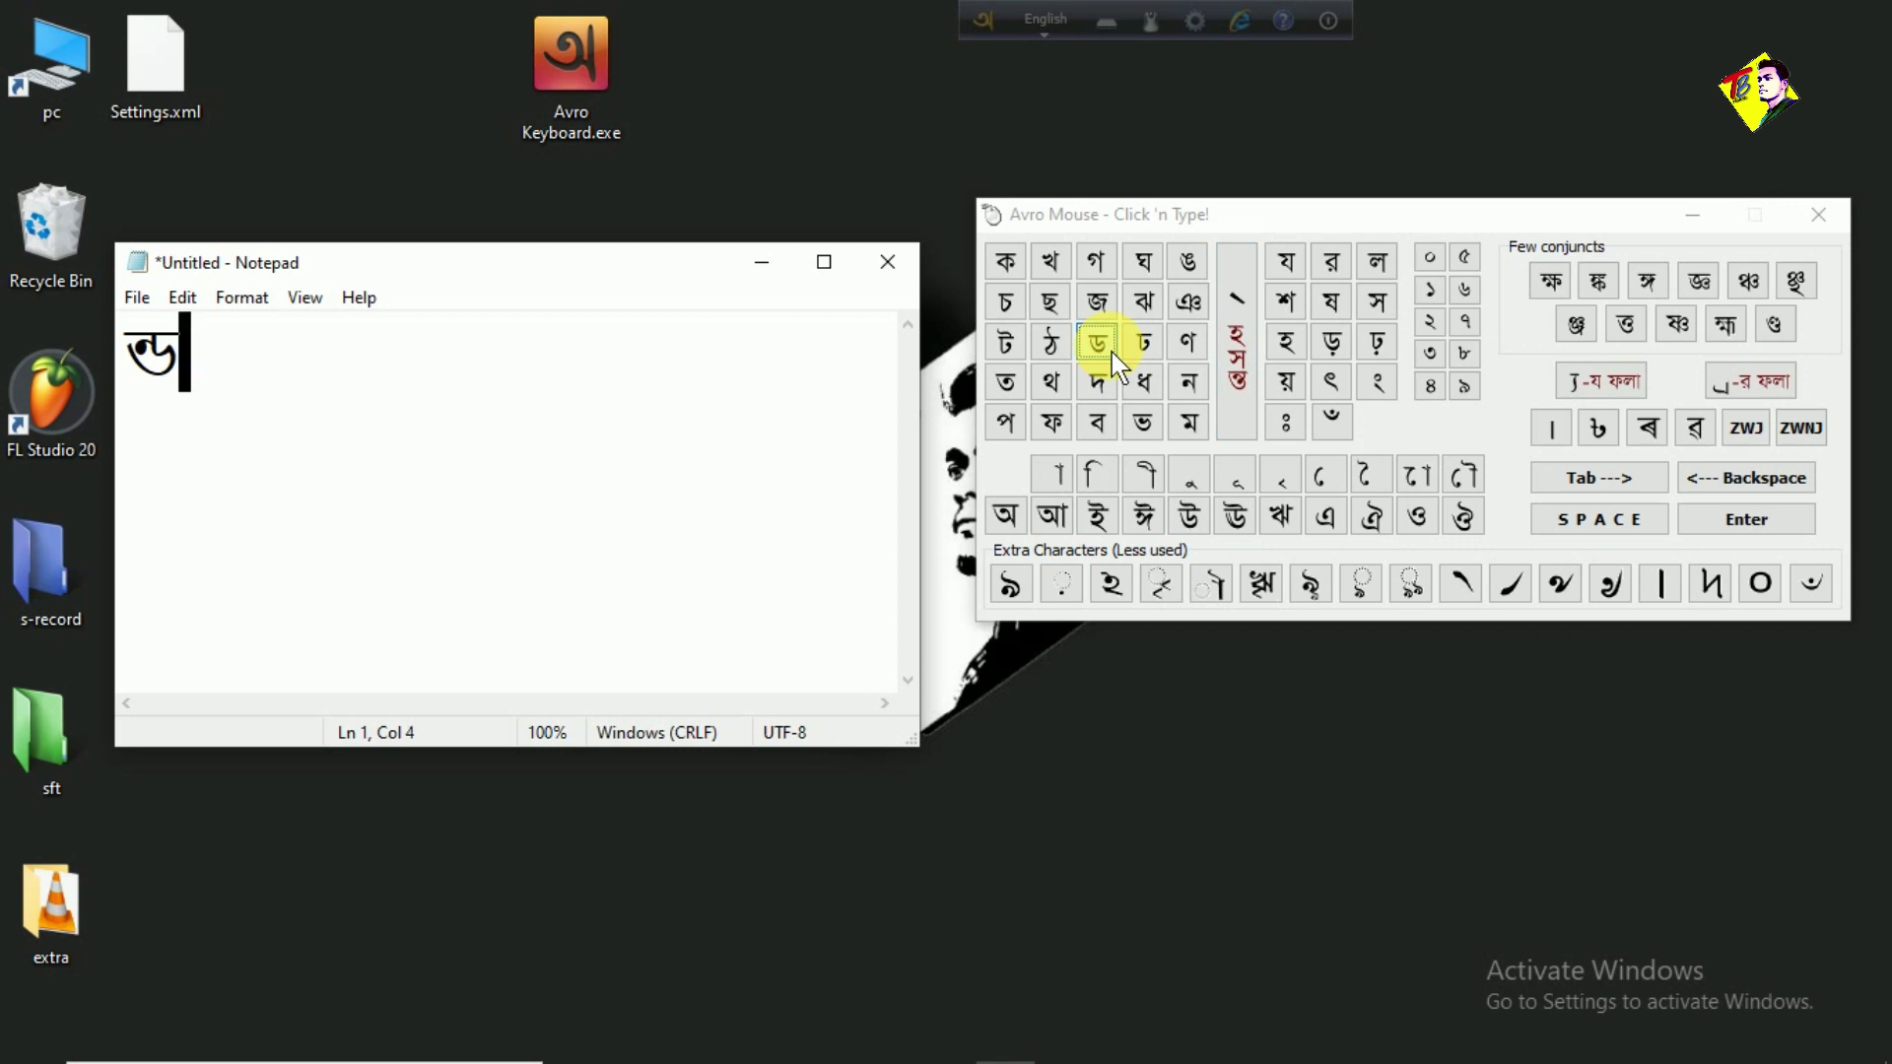
# Step: Replace ড with ঢ and with দ as the second letter of the conjunct, and clear the Notepad document
pyautogui.press('BackSpace')
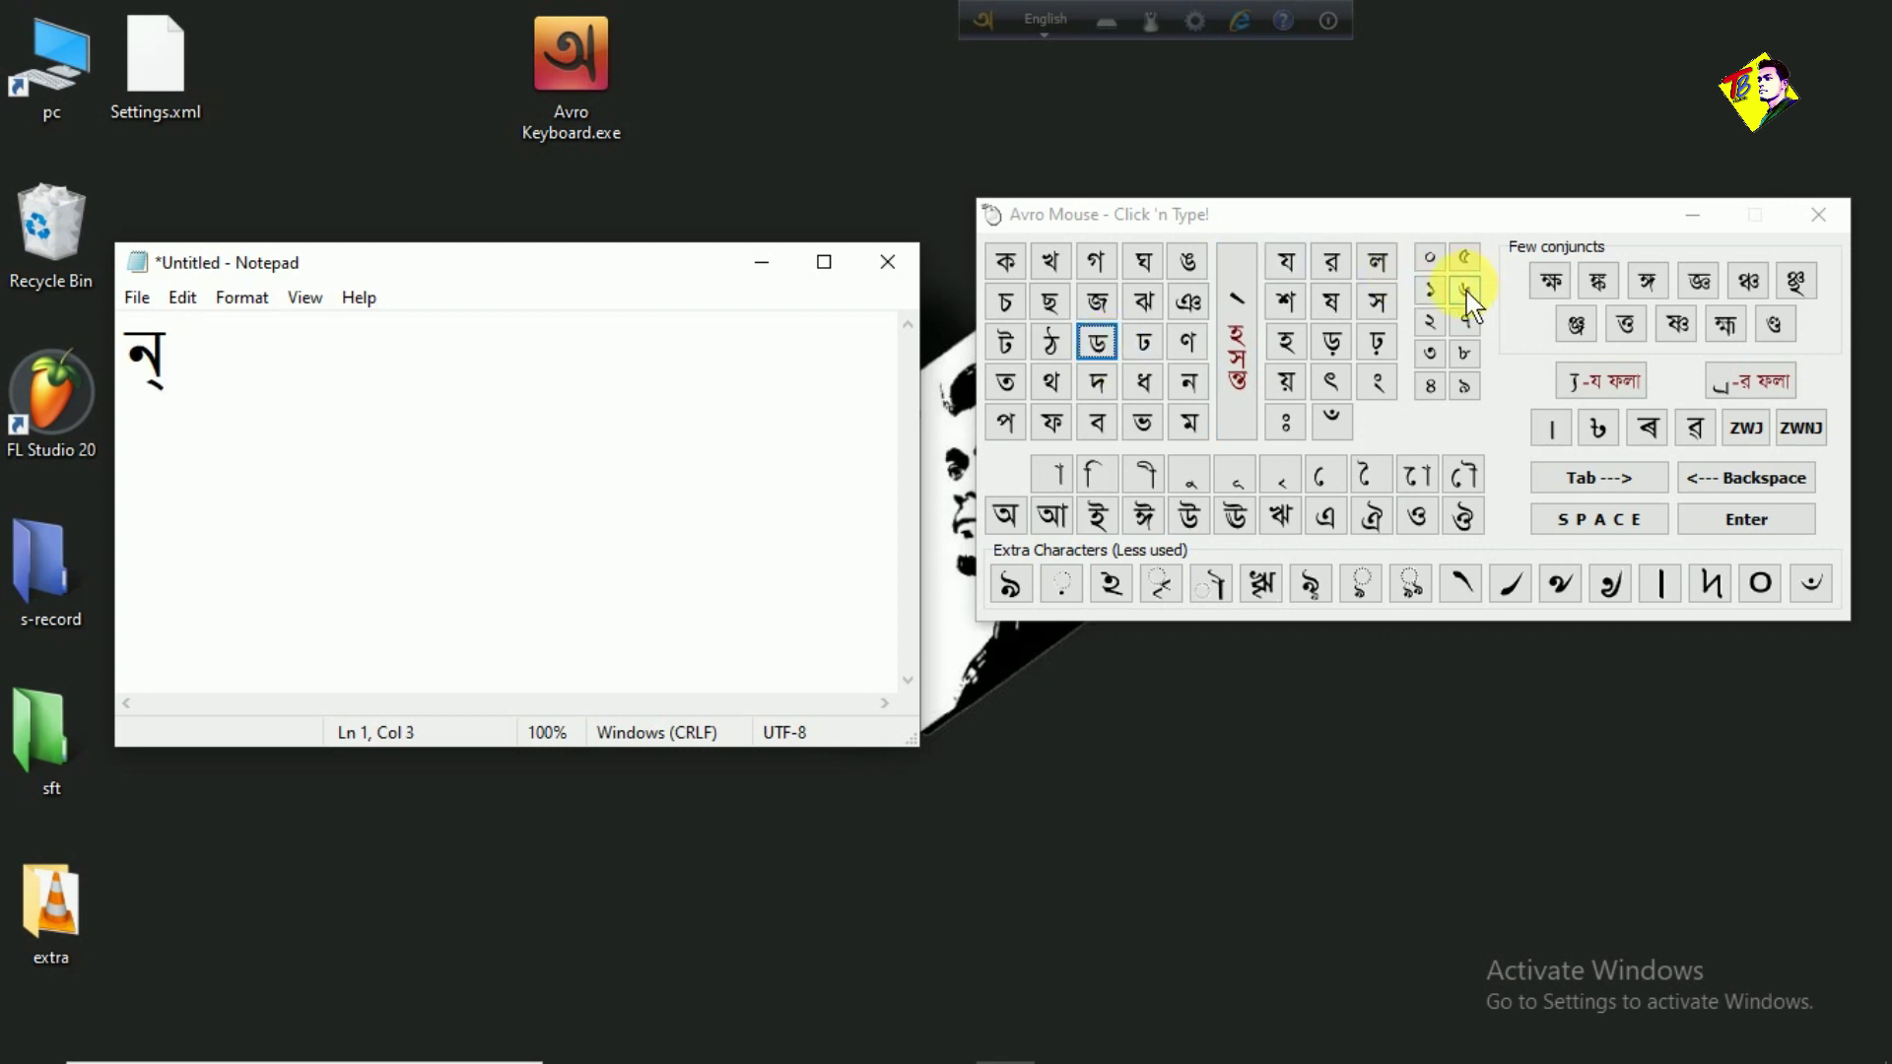
pyautogui.click(1145, 345)
pyautogui.press('BackSpace')
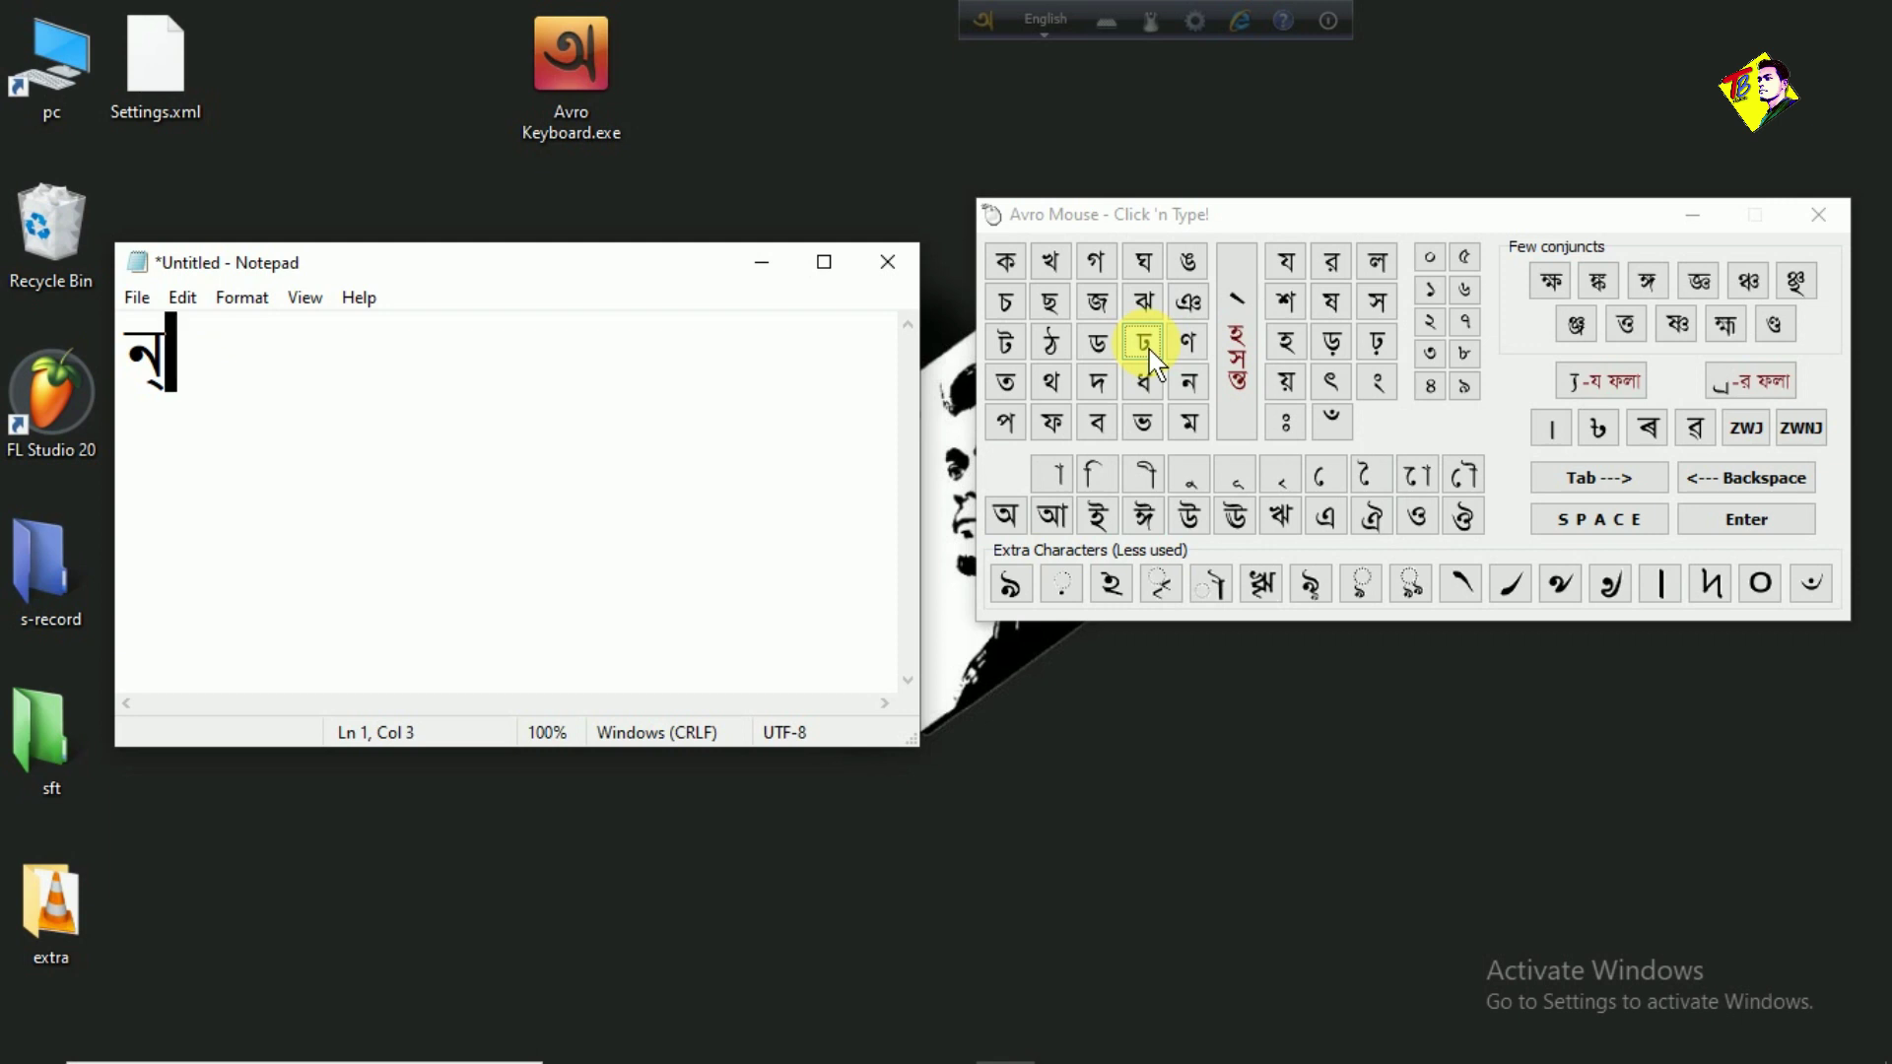
pyautogui.click(1104, 399)
pyautogui.press('BackSpace')
pyautogui.press('BackSpace')
pyautogui.press('BackSpace')
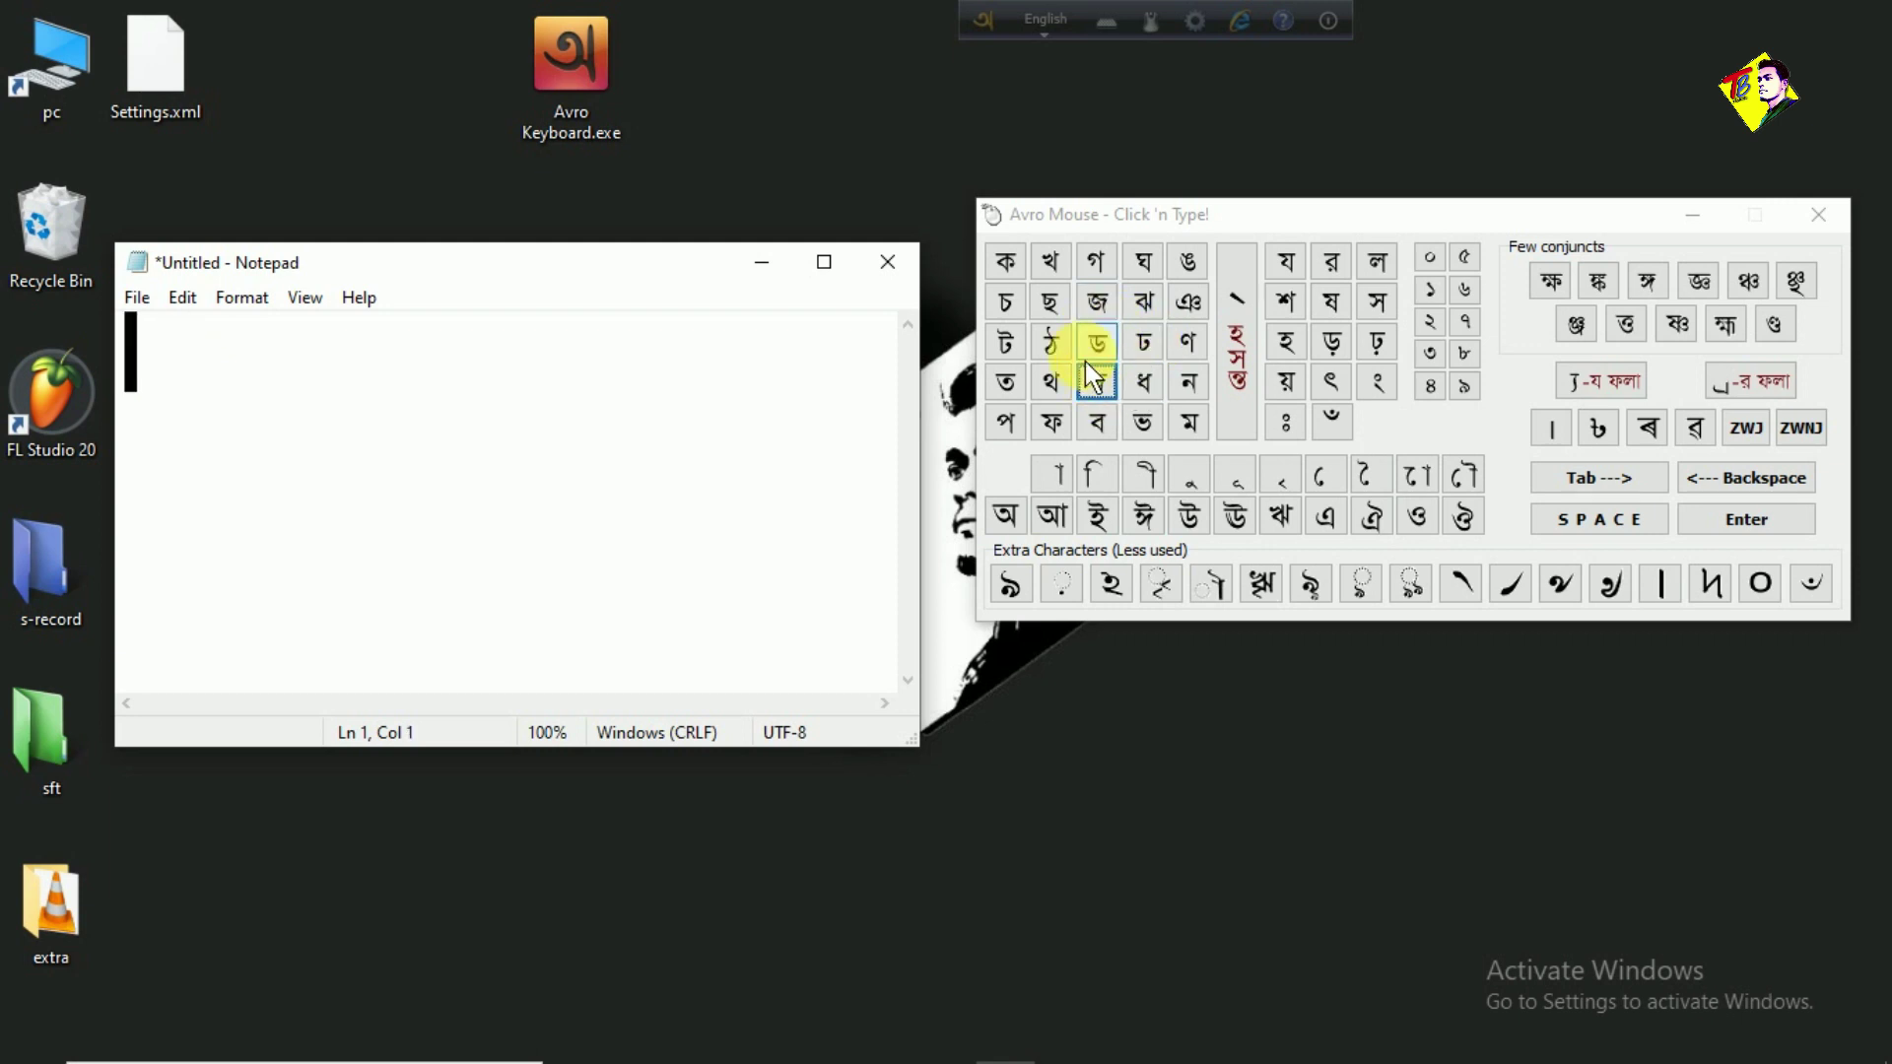
# Step: Compose the conjunct প্ৰ in Notepad with Avro Mouse by entering প, হসন্ত and ৰ, and clear the document
pyautogui.click(1015, 435)
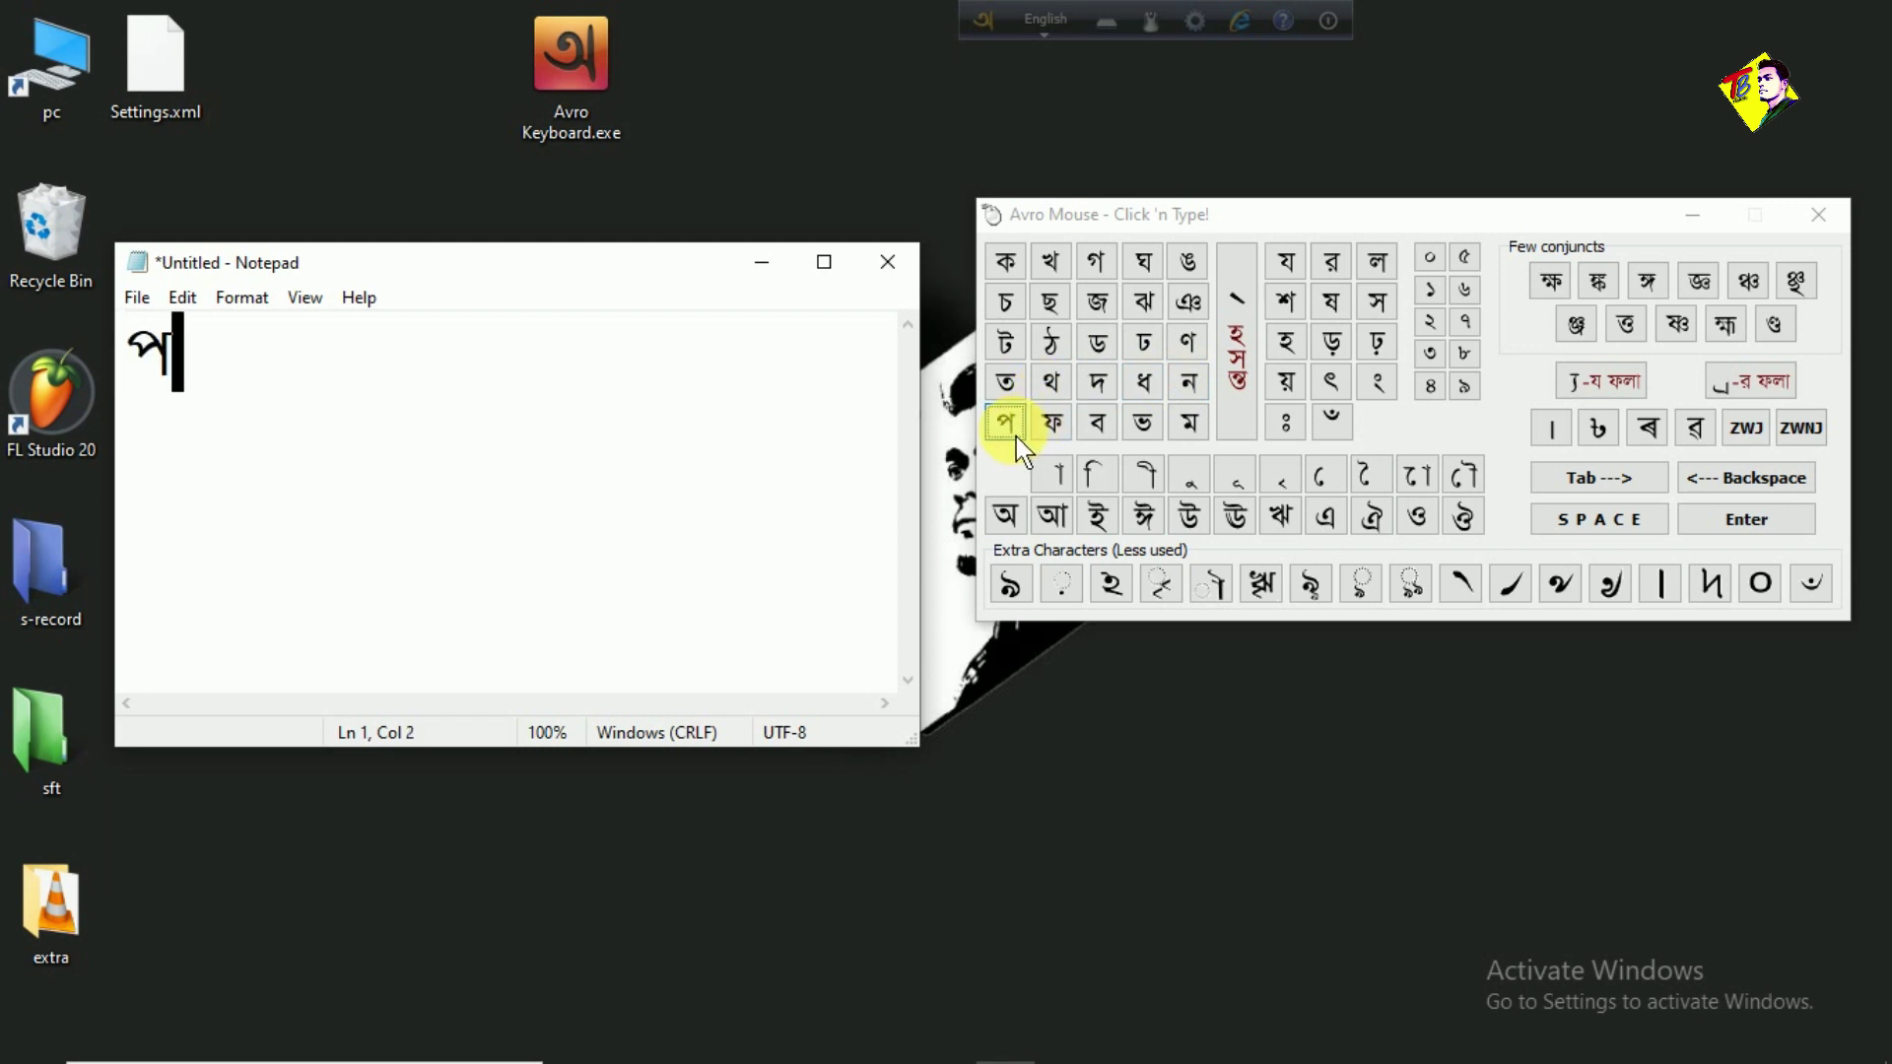
pyautogui.click(1232, 365)
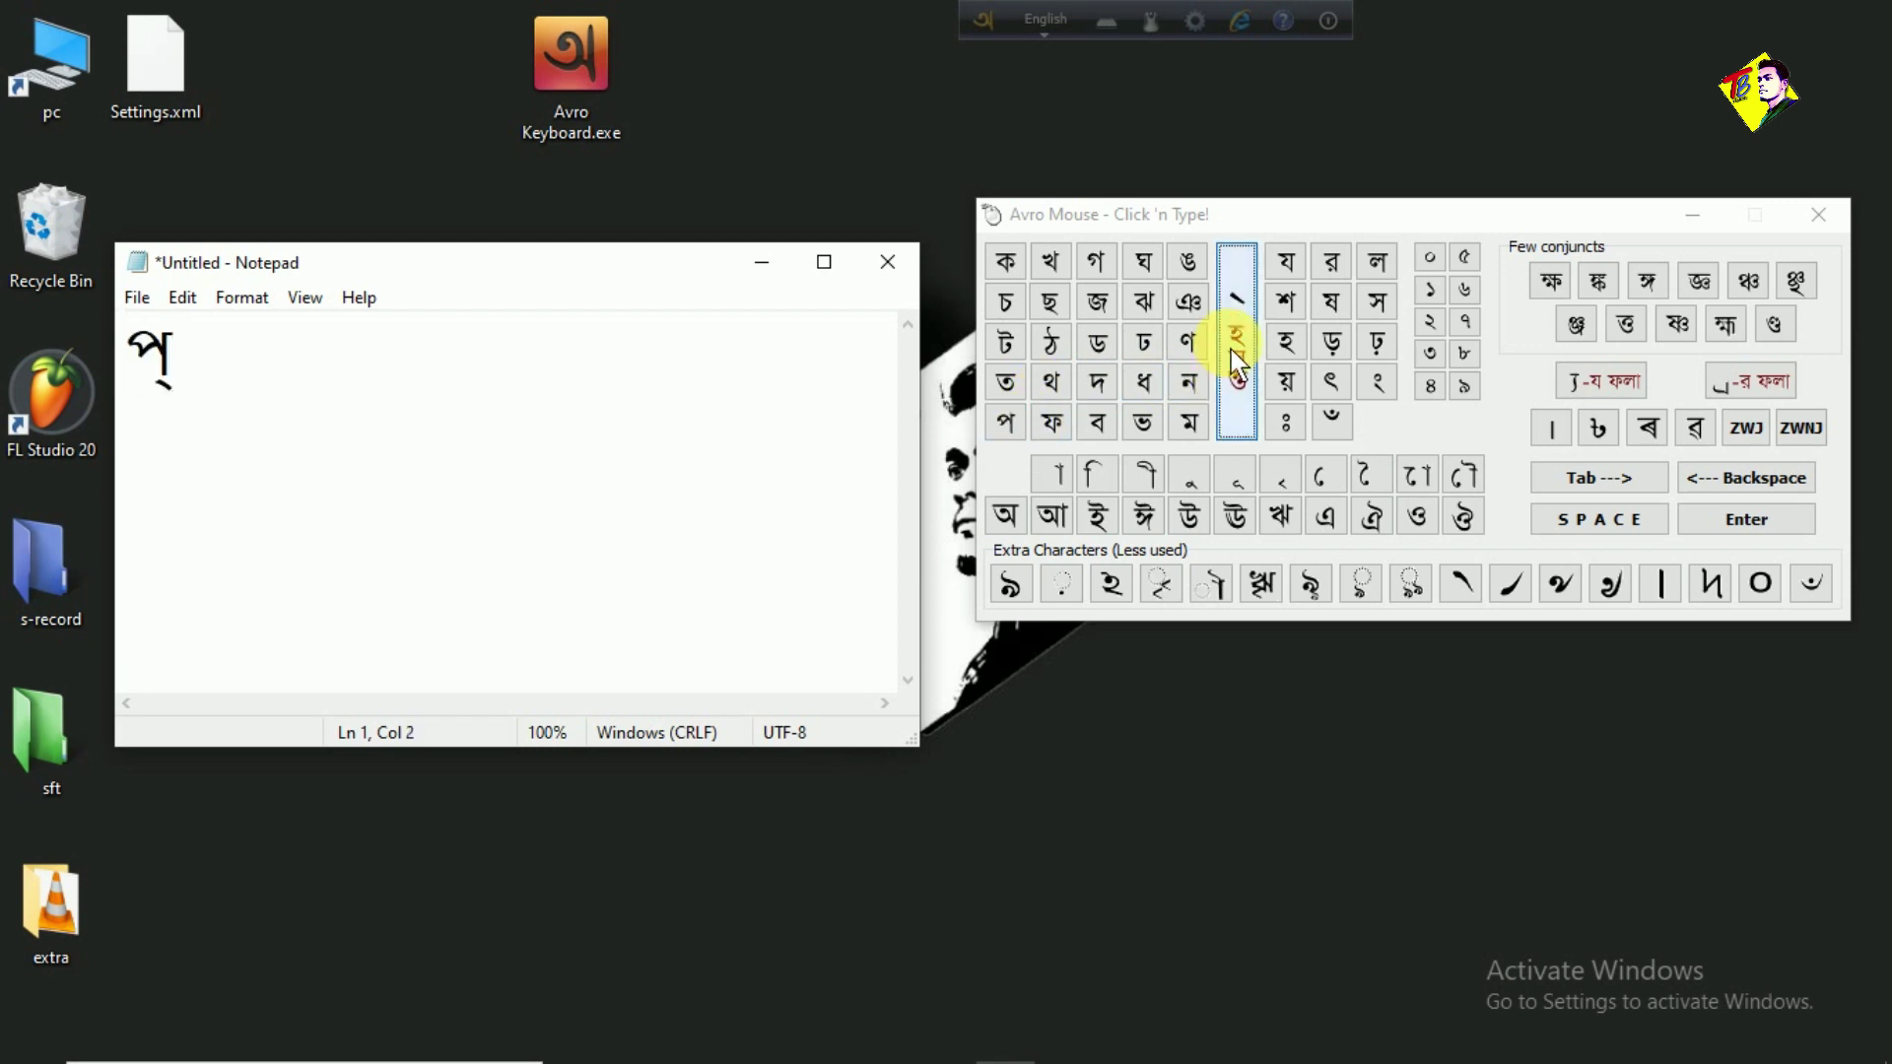
pyautogui.click(1654, 442)
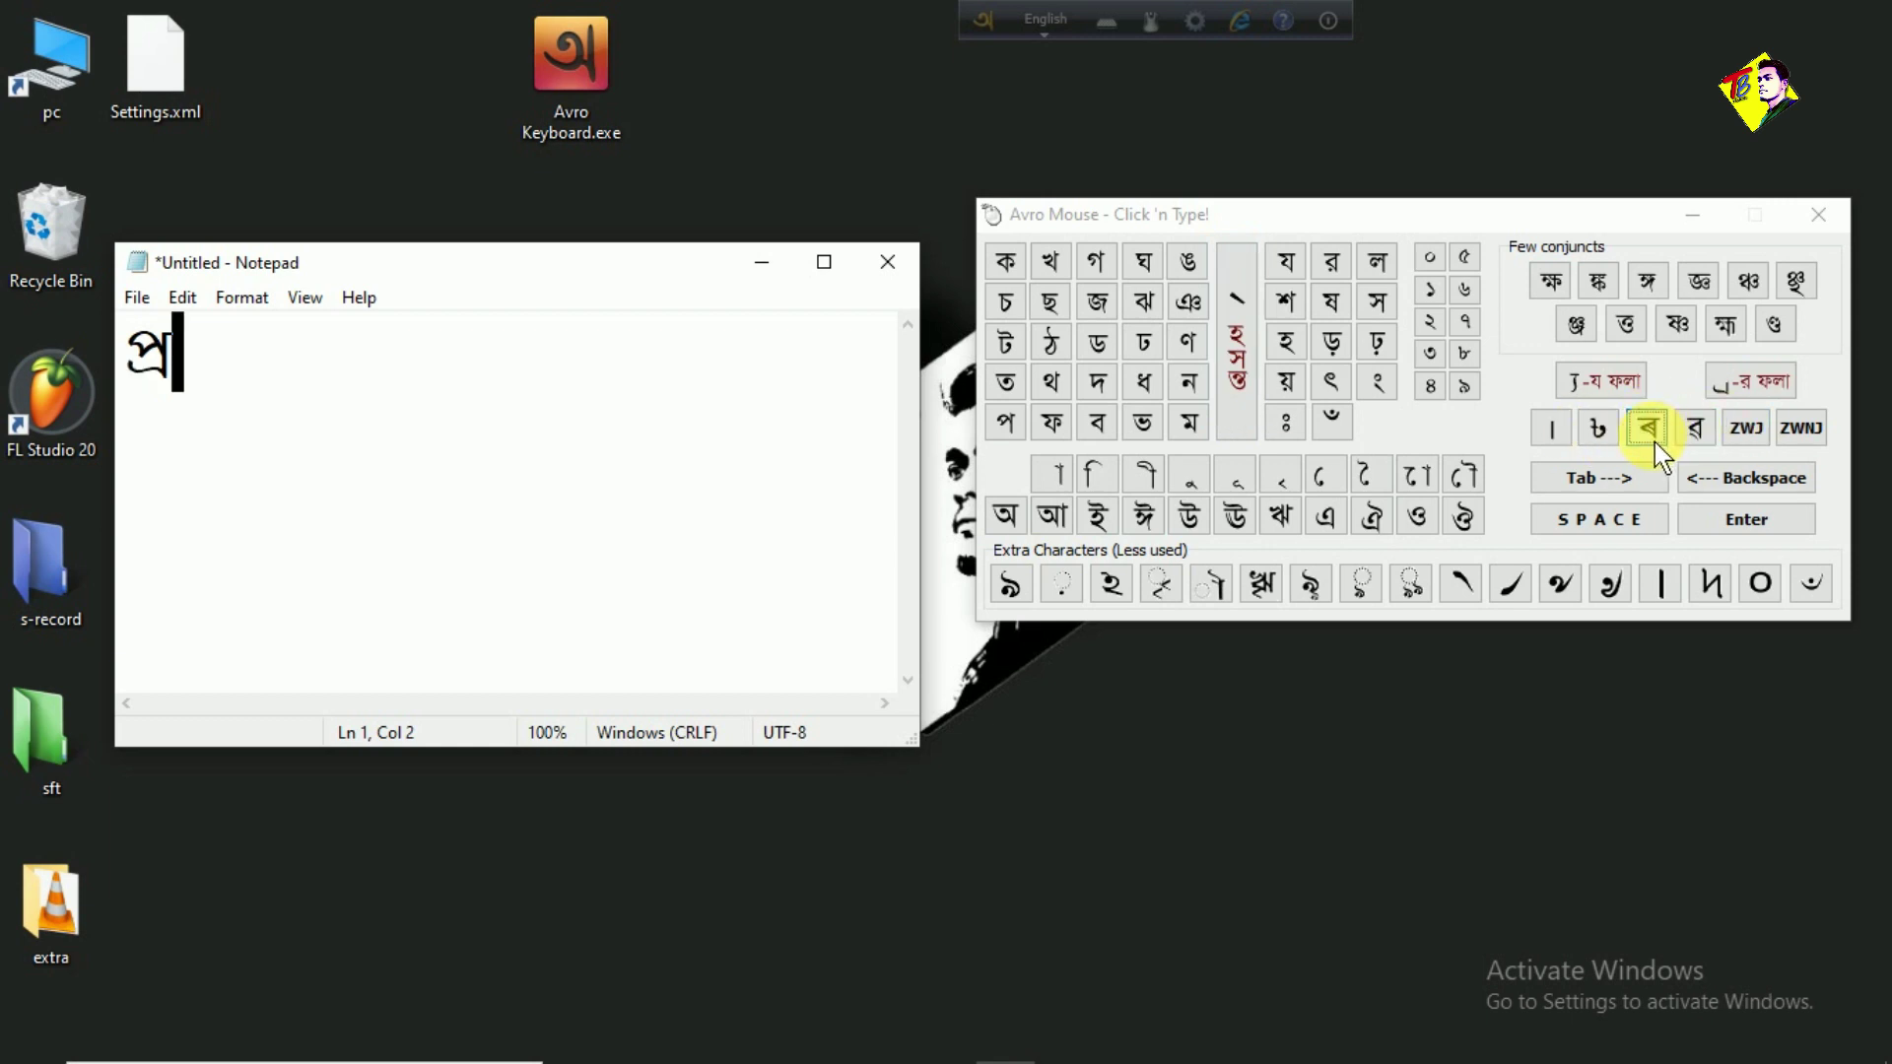
pyautogui.press('BackSpace')
pyautogui.press('BackSpace')
pyautogui.press('BackSpace')
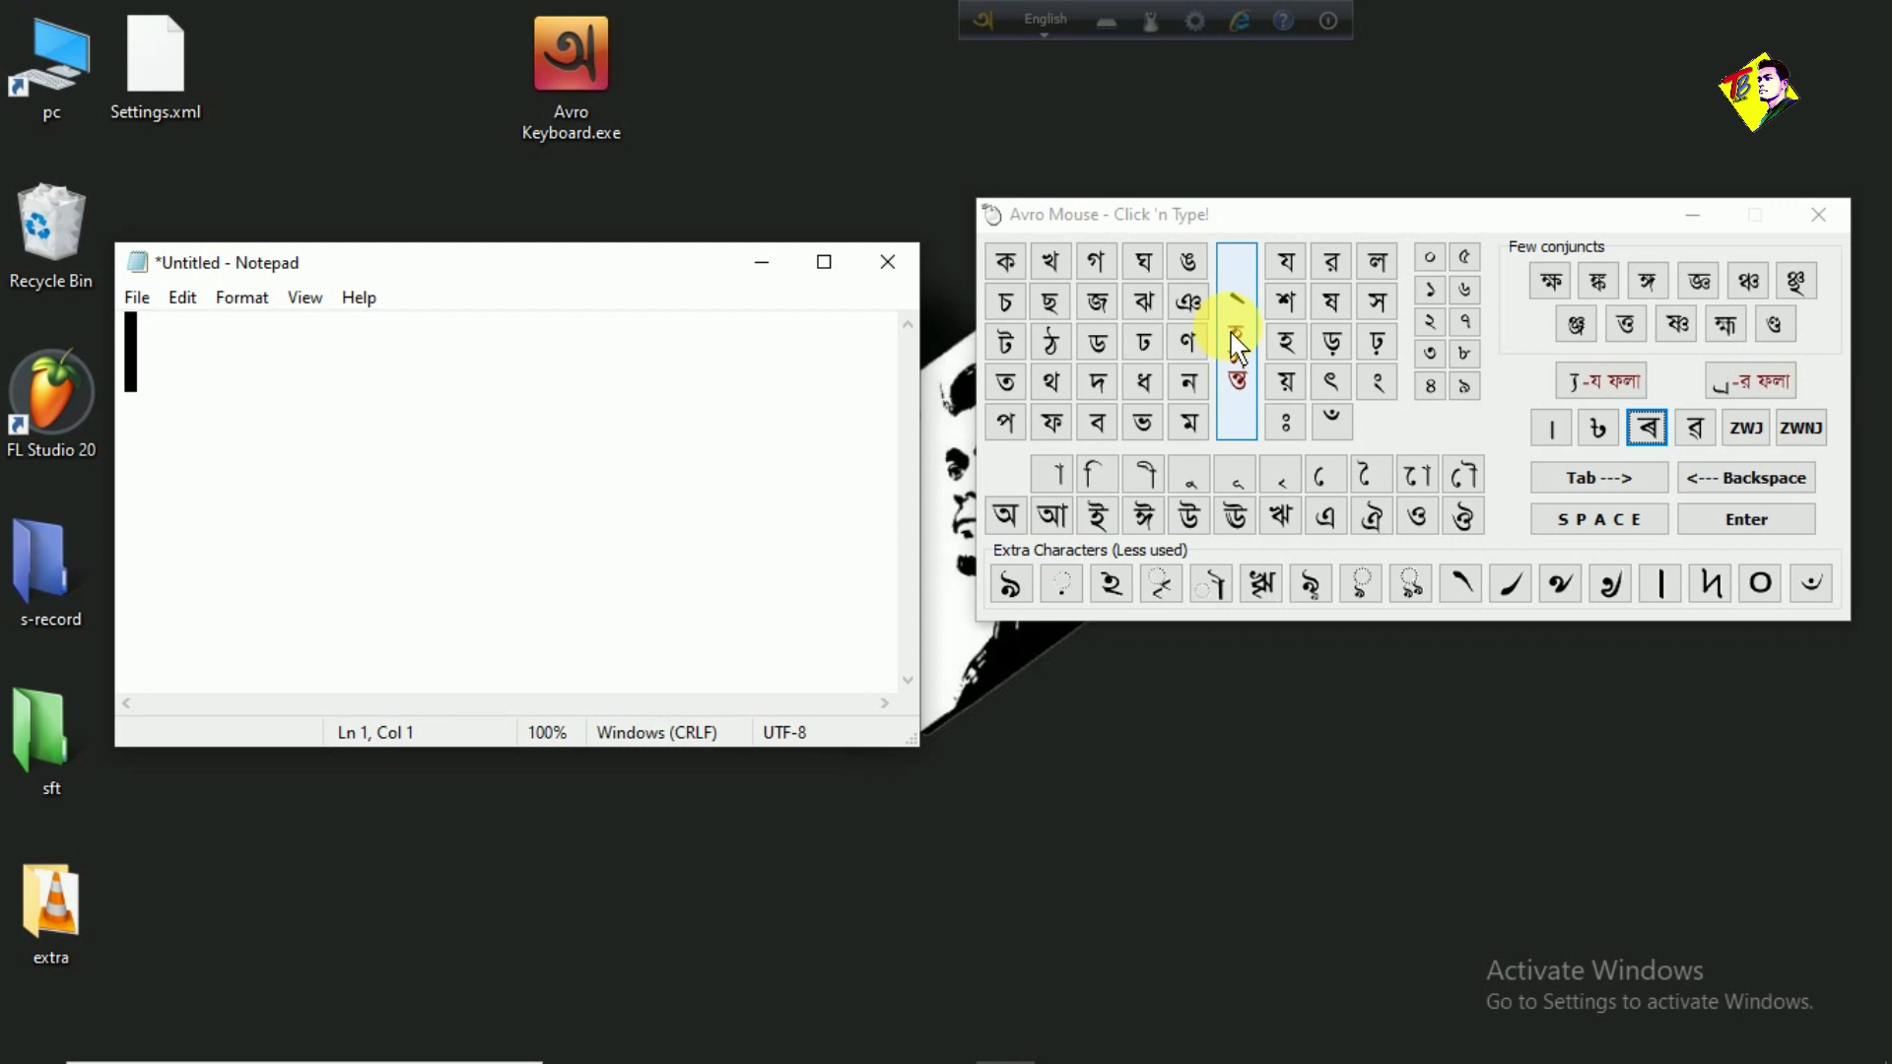
# Step: Switch the Windows input language to Assamese with the INSCRIPT keyboard and return to the Notepad document
pyautogui.click(1212, 860)
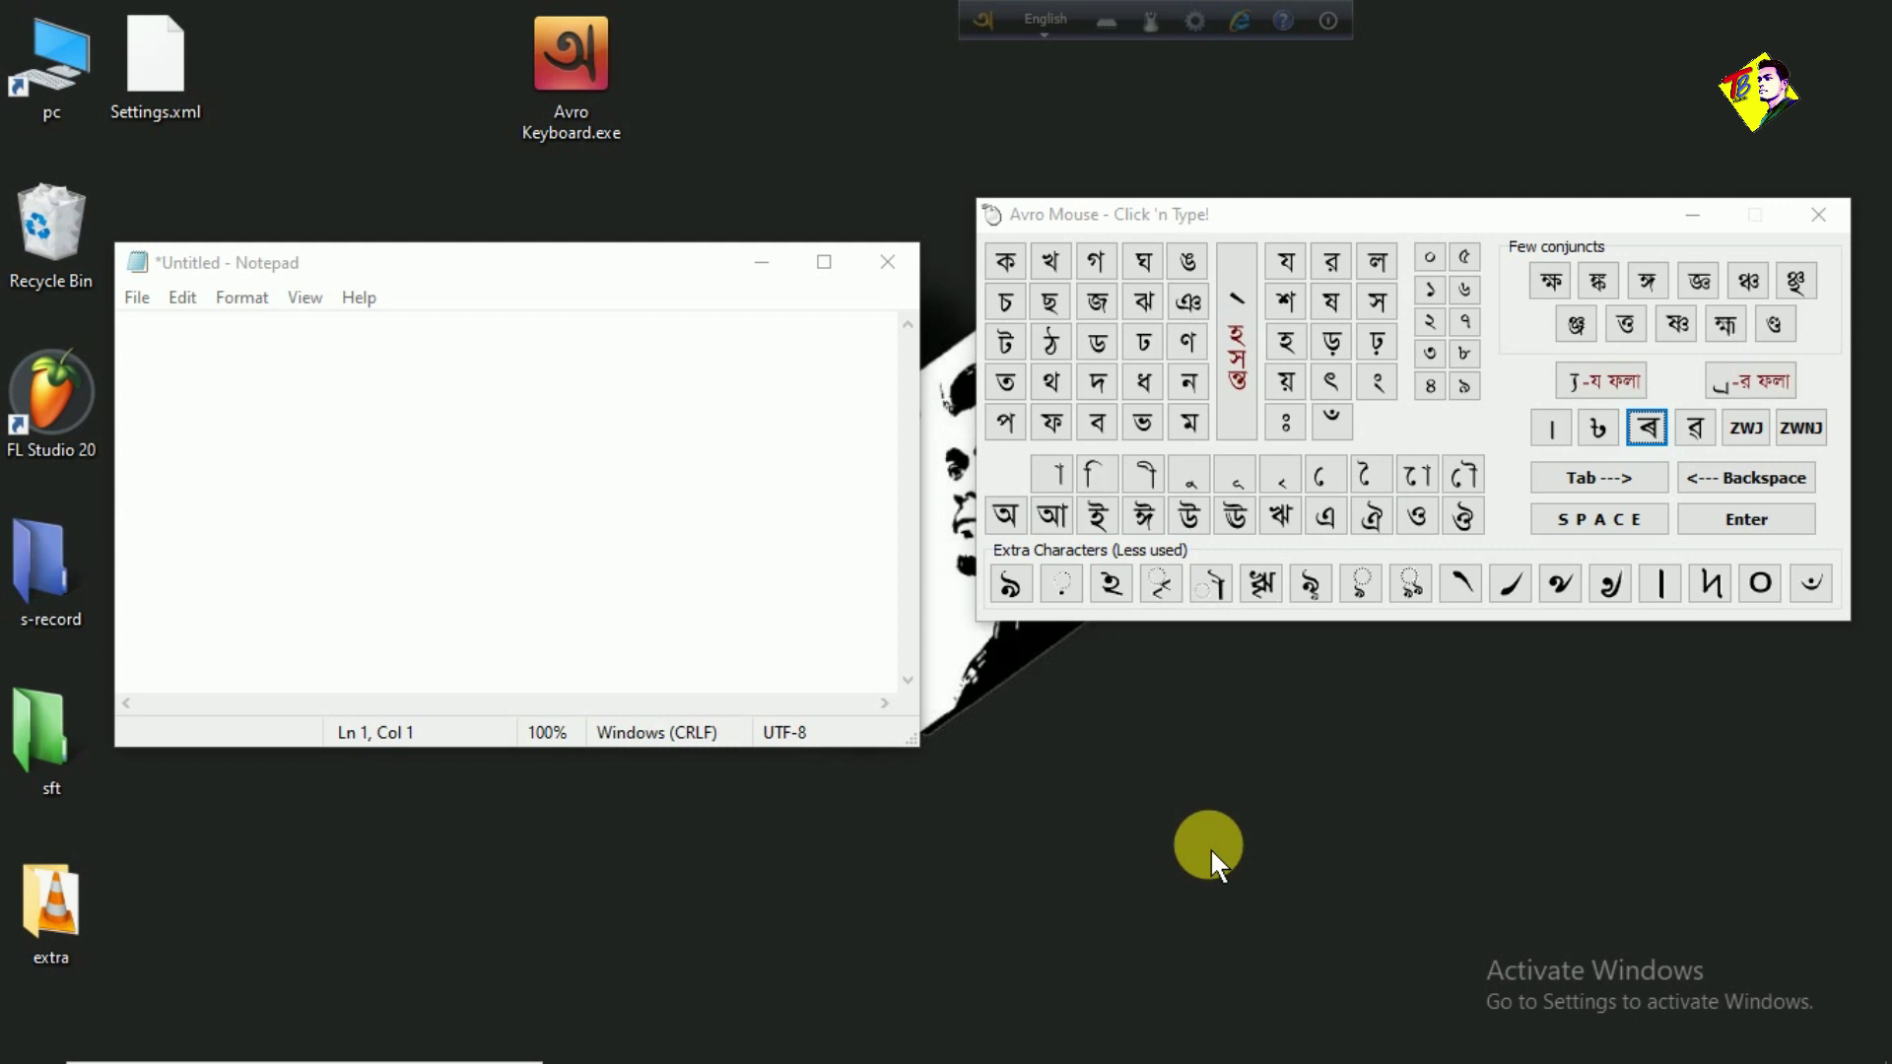
pyautogui.moveTo(1626, 1045)
pyautogui.click(1704, 1036)
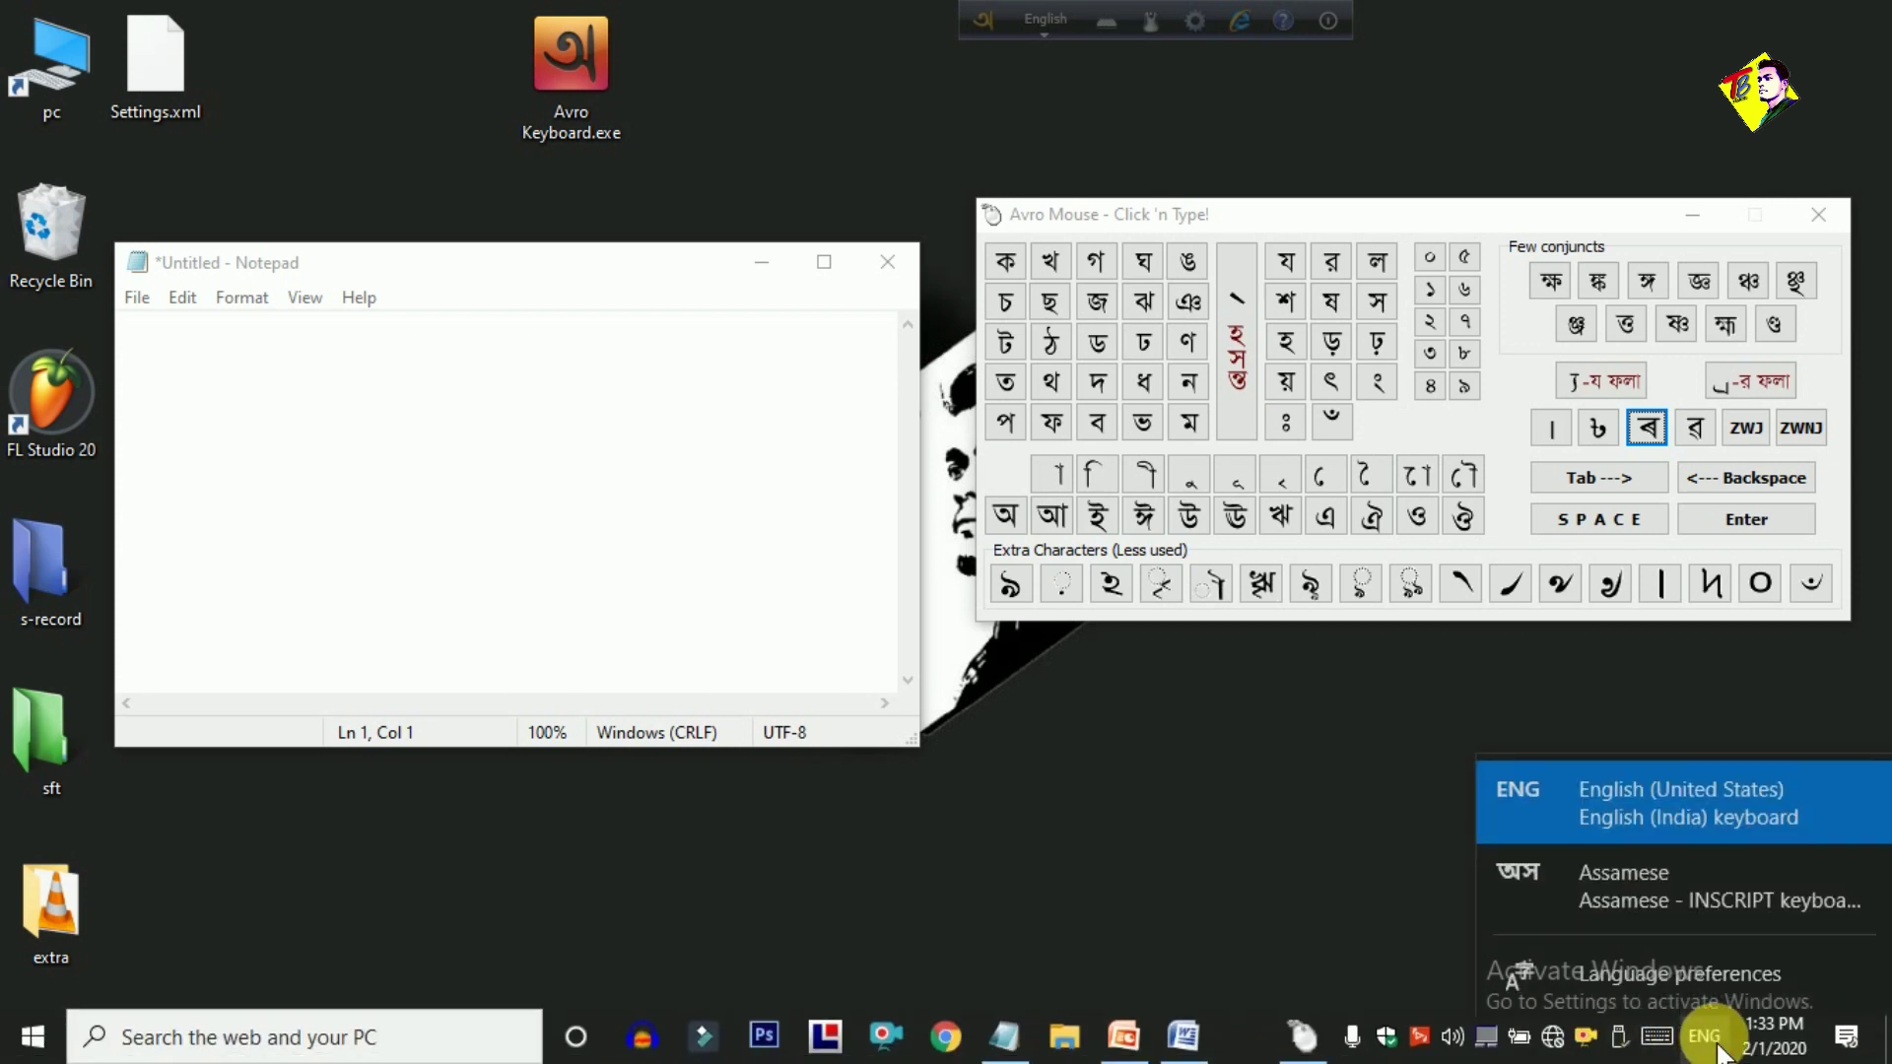
pyautogui.click(1664, 873)
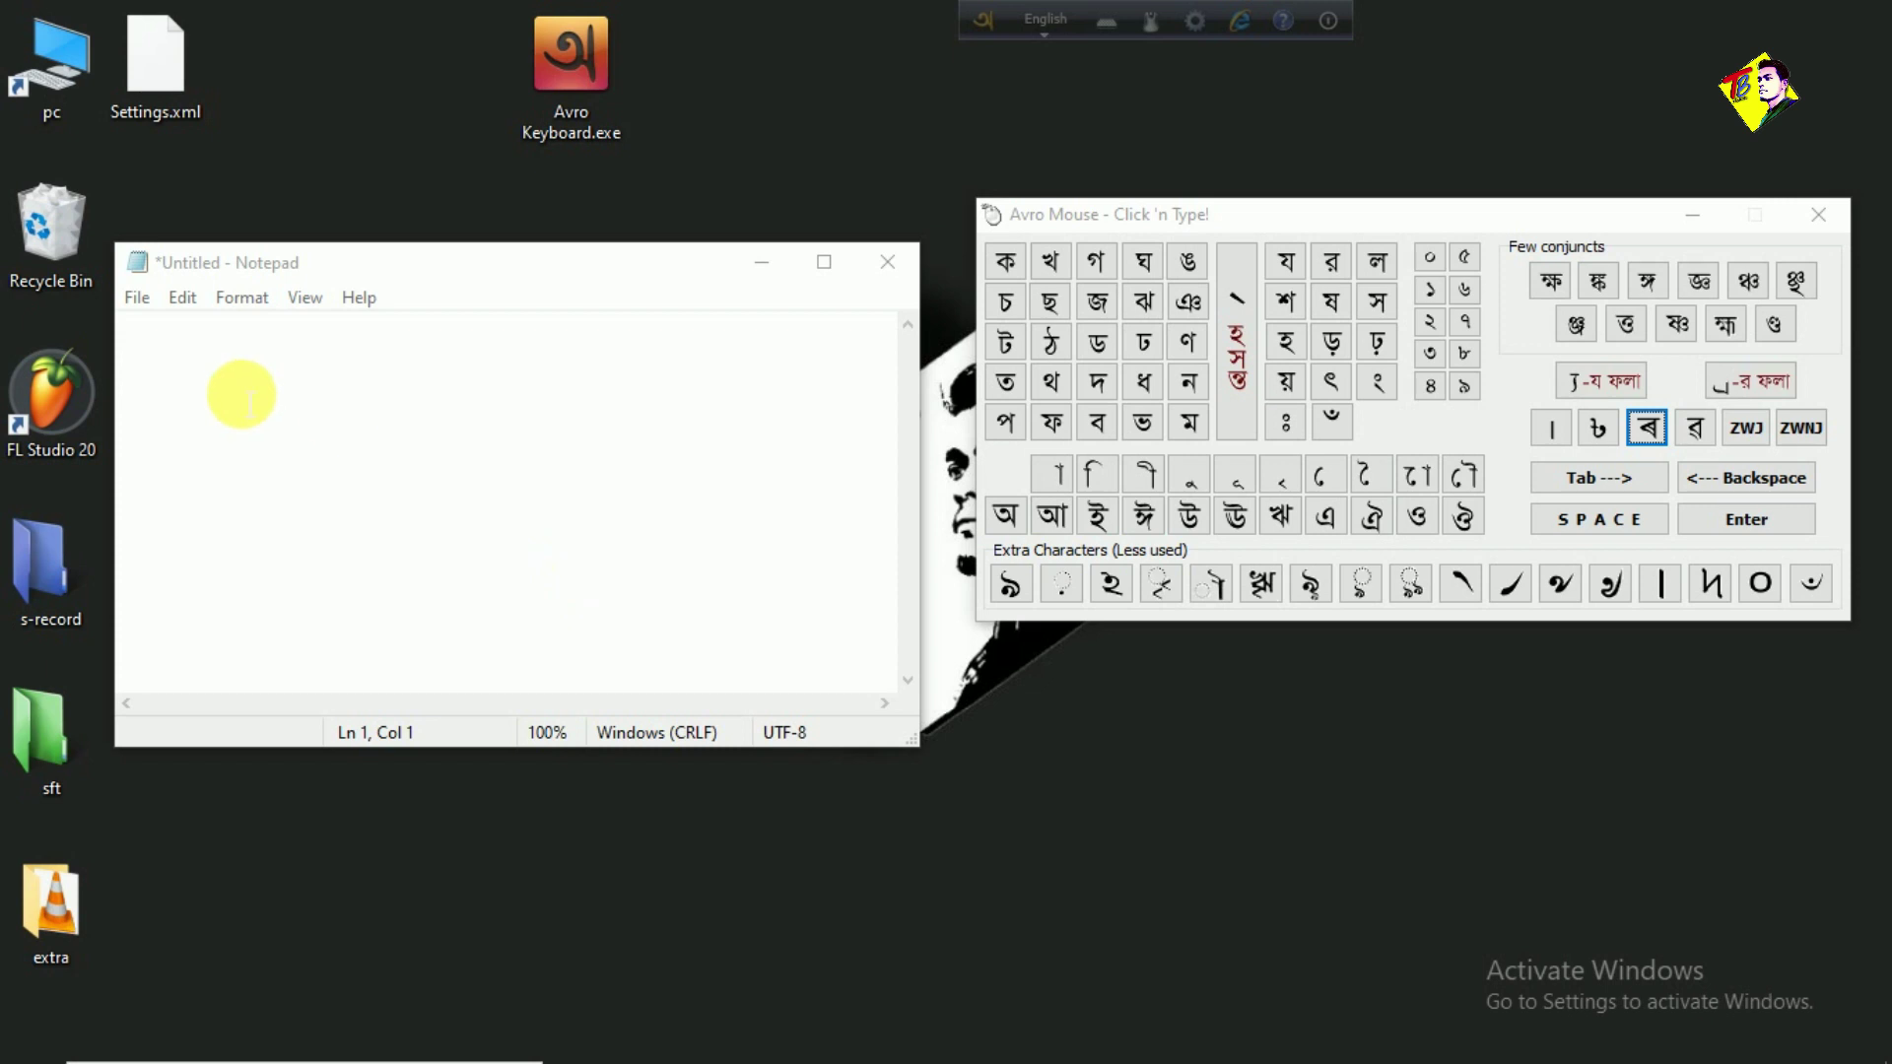
pyautogui.click(206, 373)
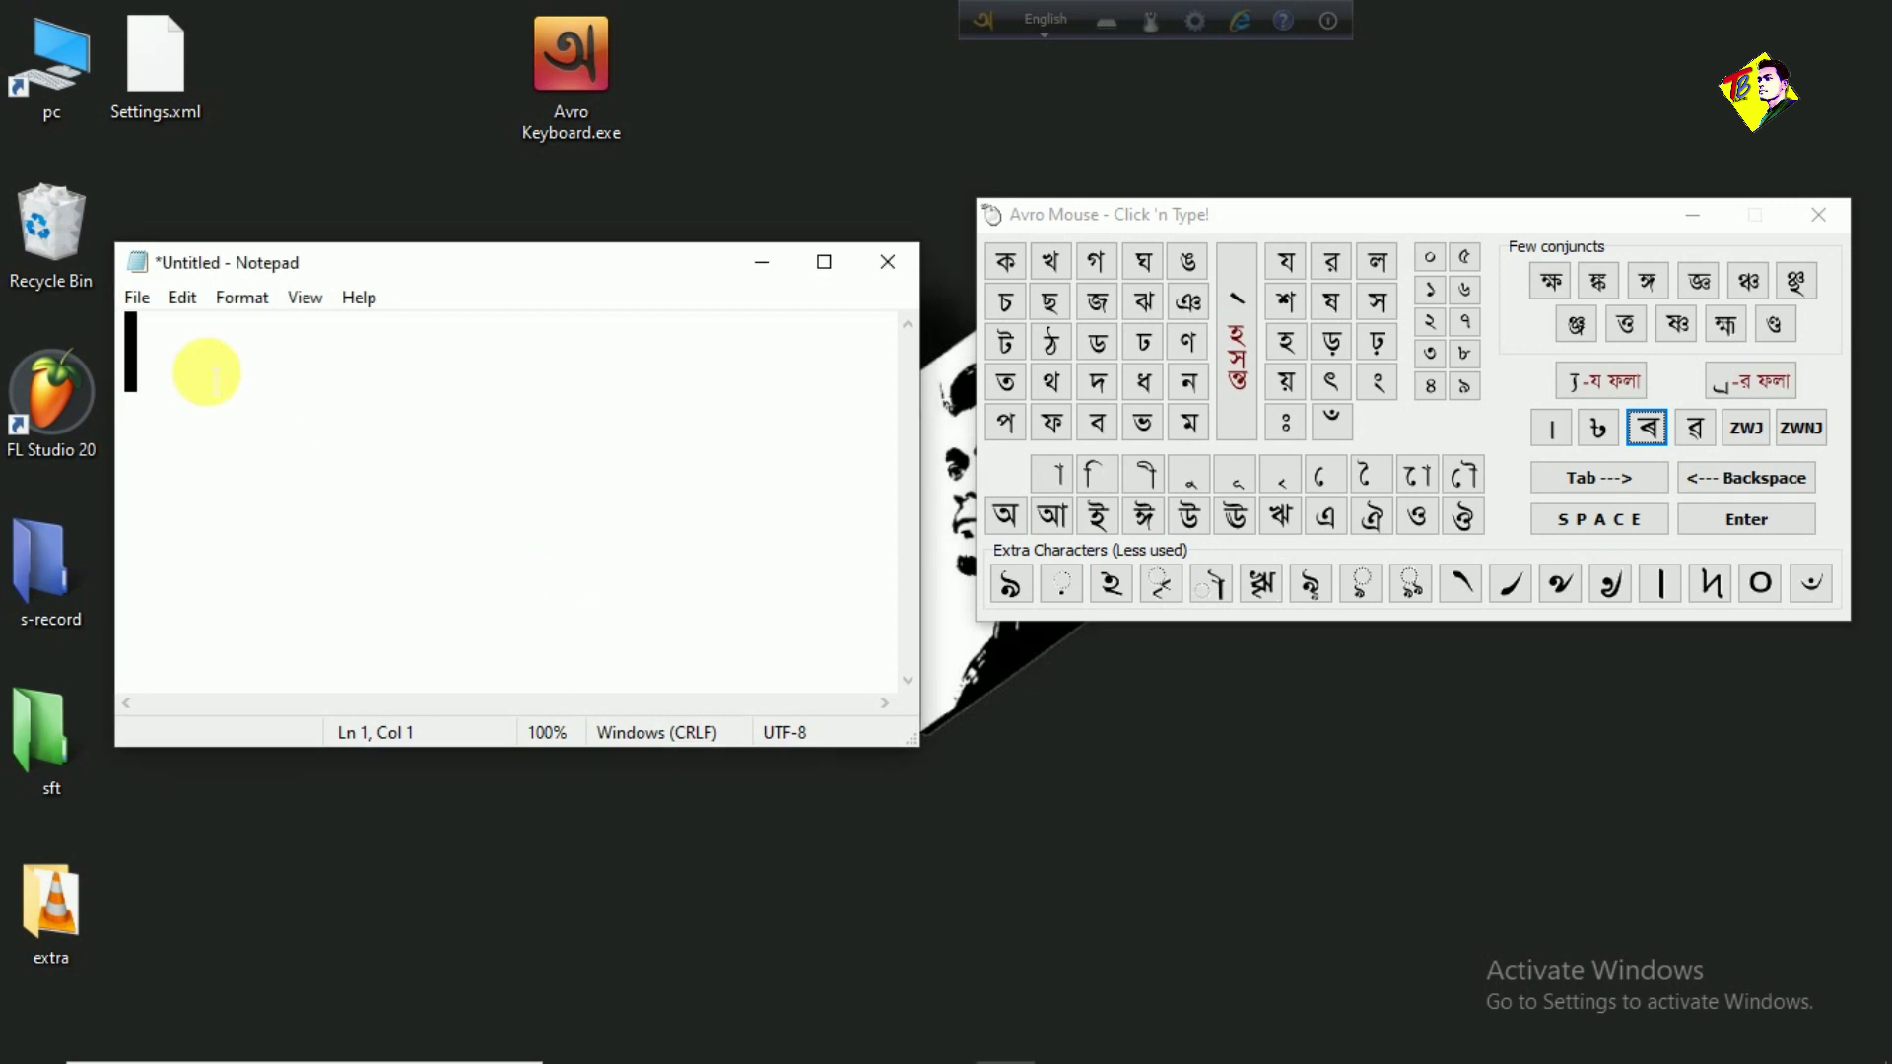
# Step: Test the হসন্ত from the physical keyboard, compose ন্দ from ন, হসন্ত and দ, and clear the Notepad document
pyautogui.write('্')
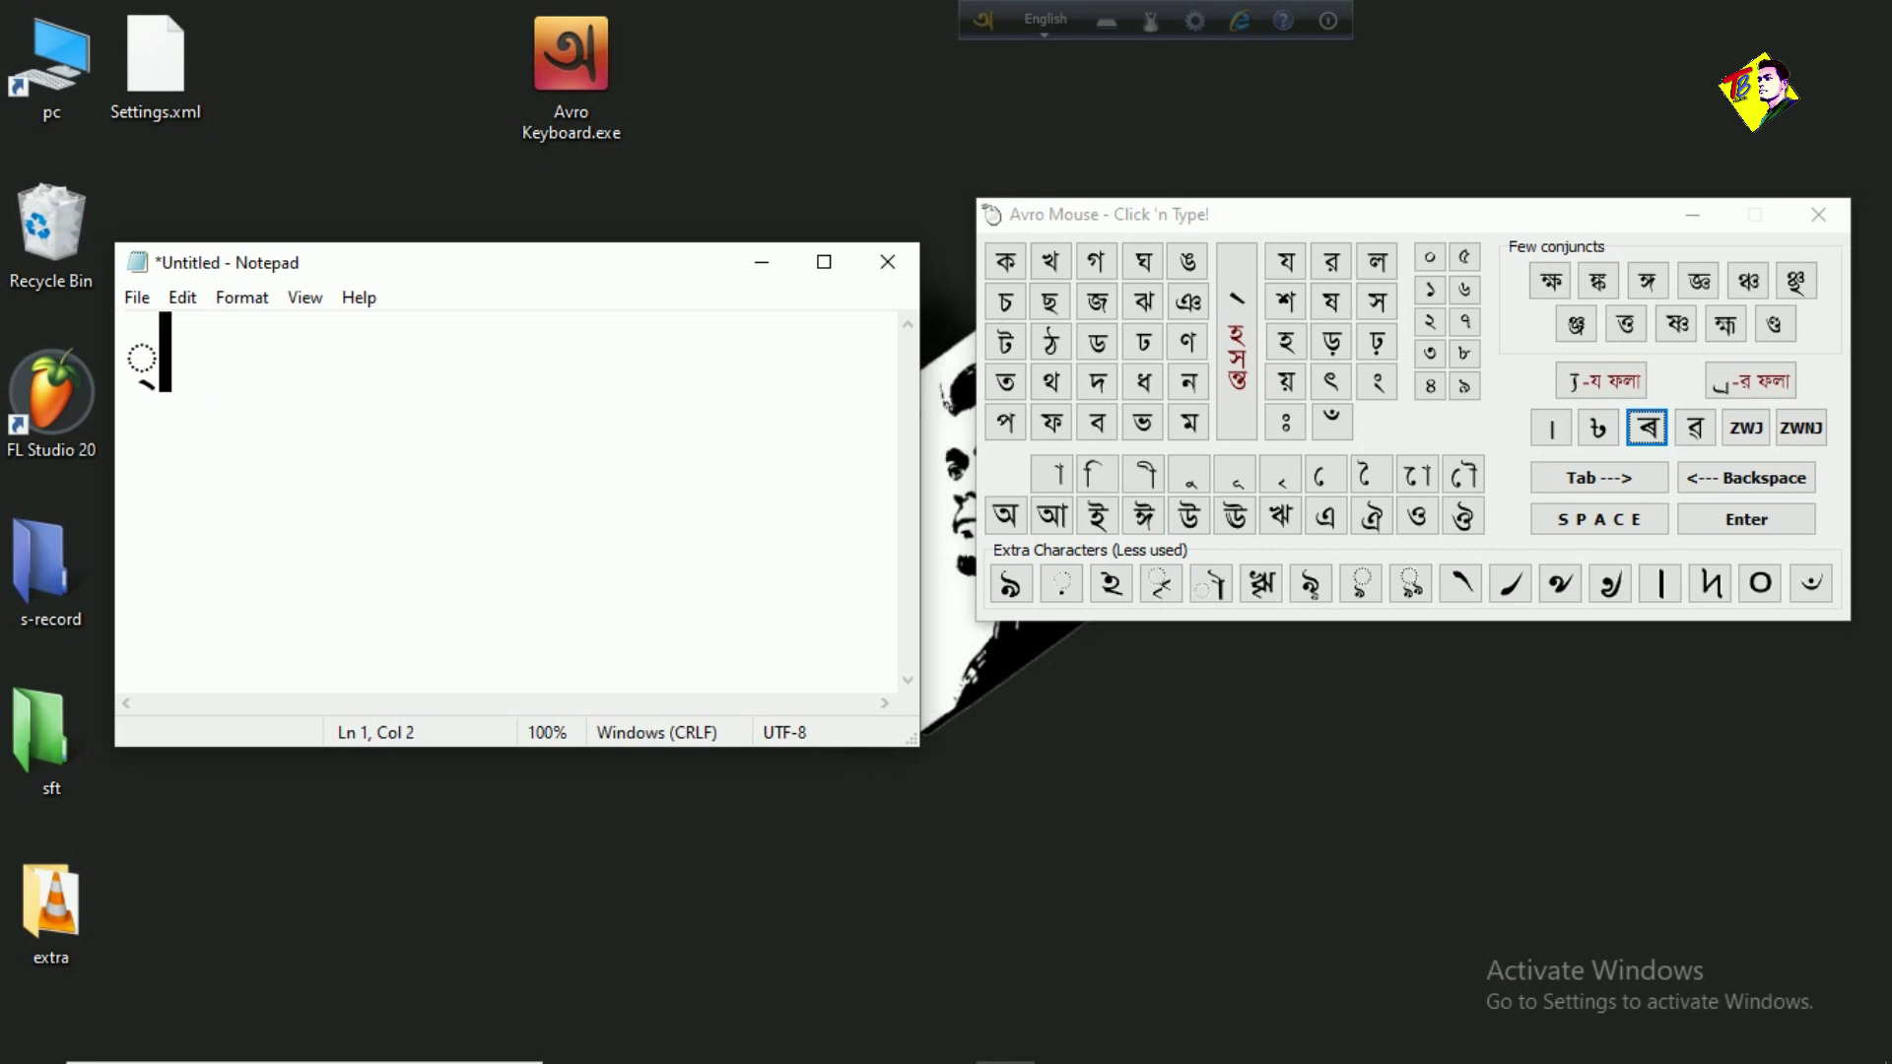
pyautogui.press('BackSpace')
pyautogui.write('ন')
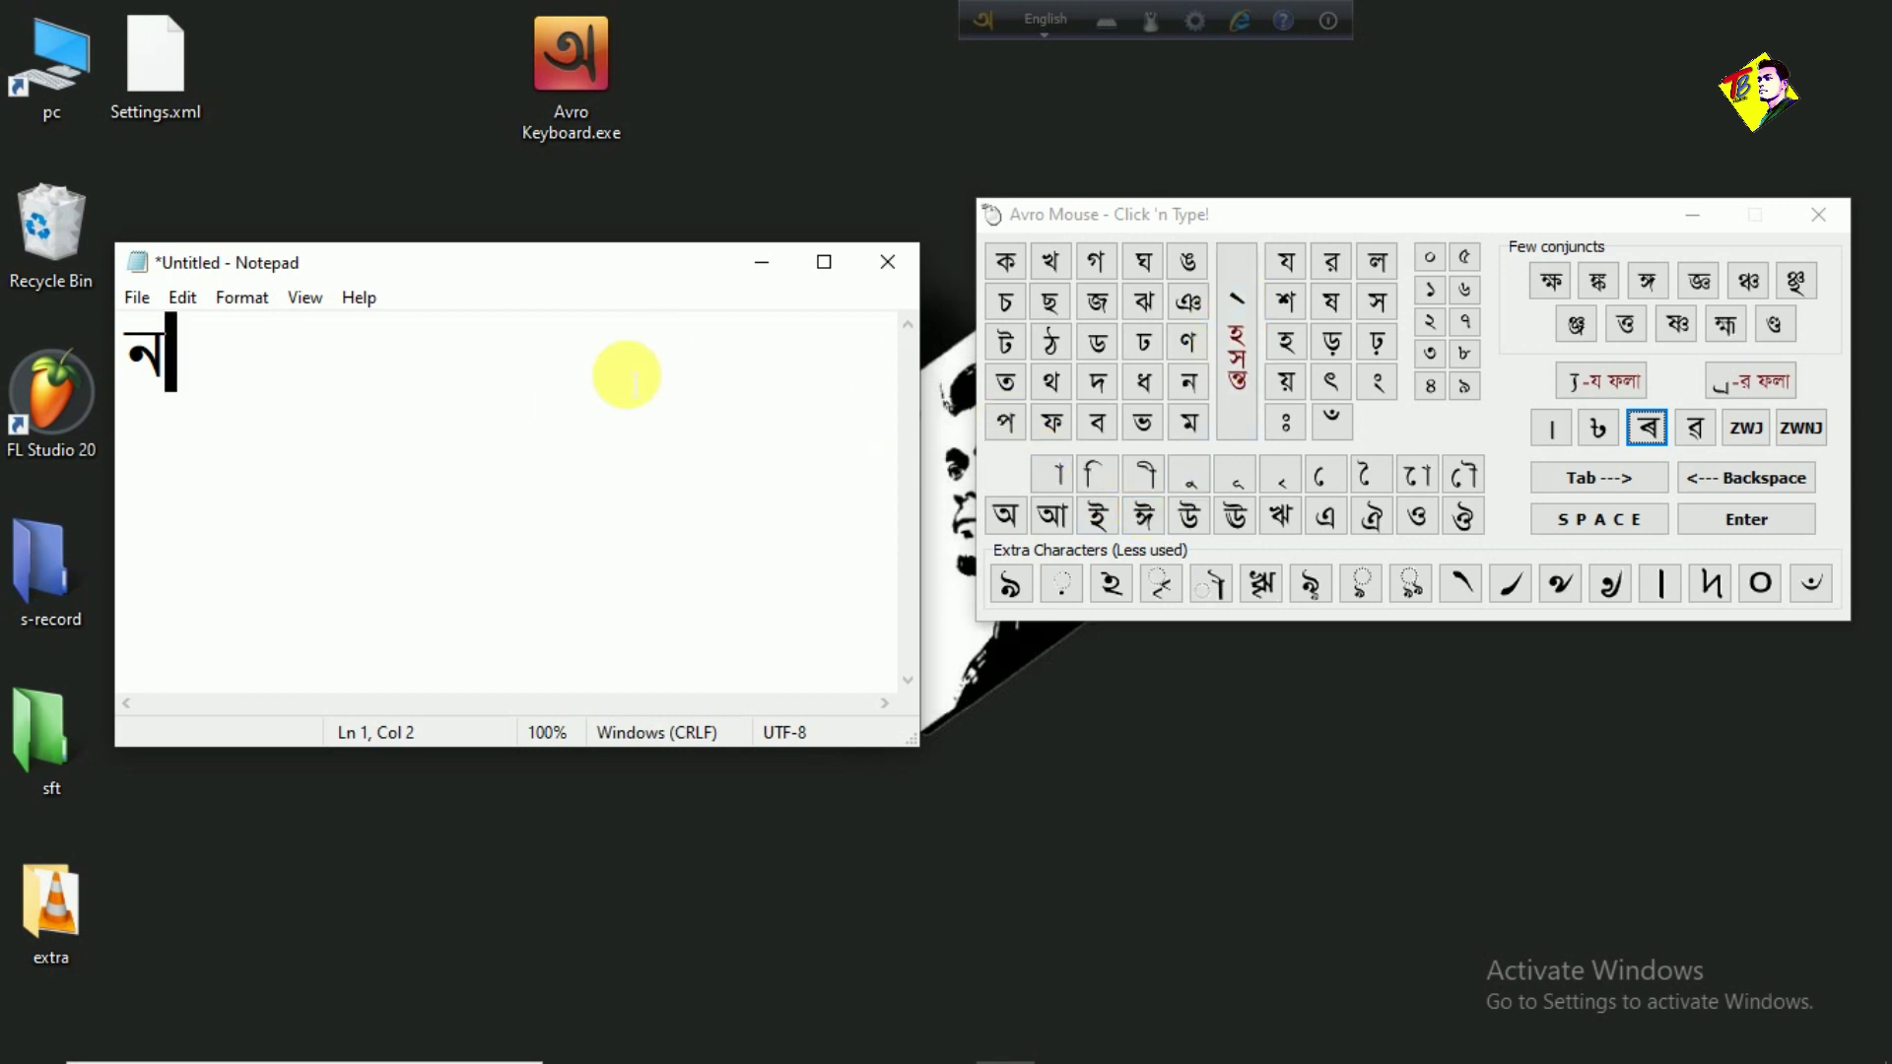
pyautogui.write('্')
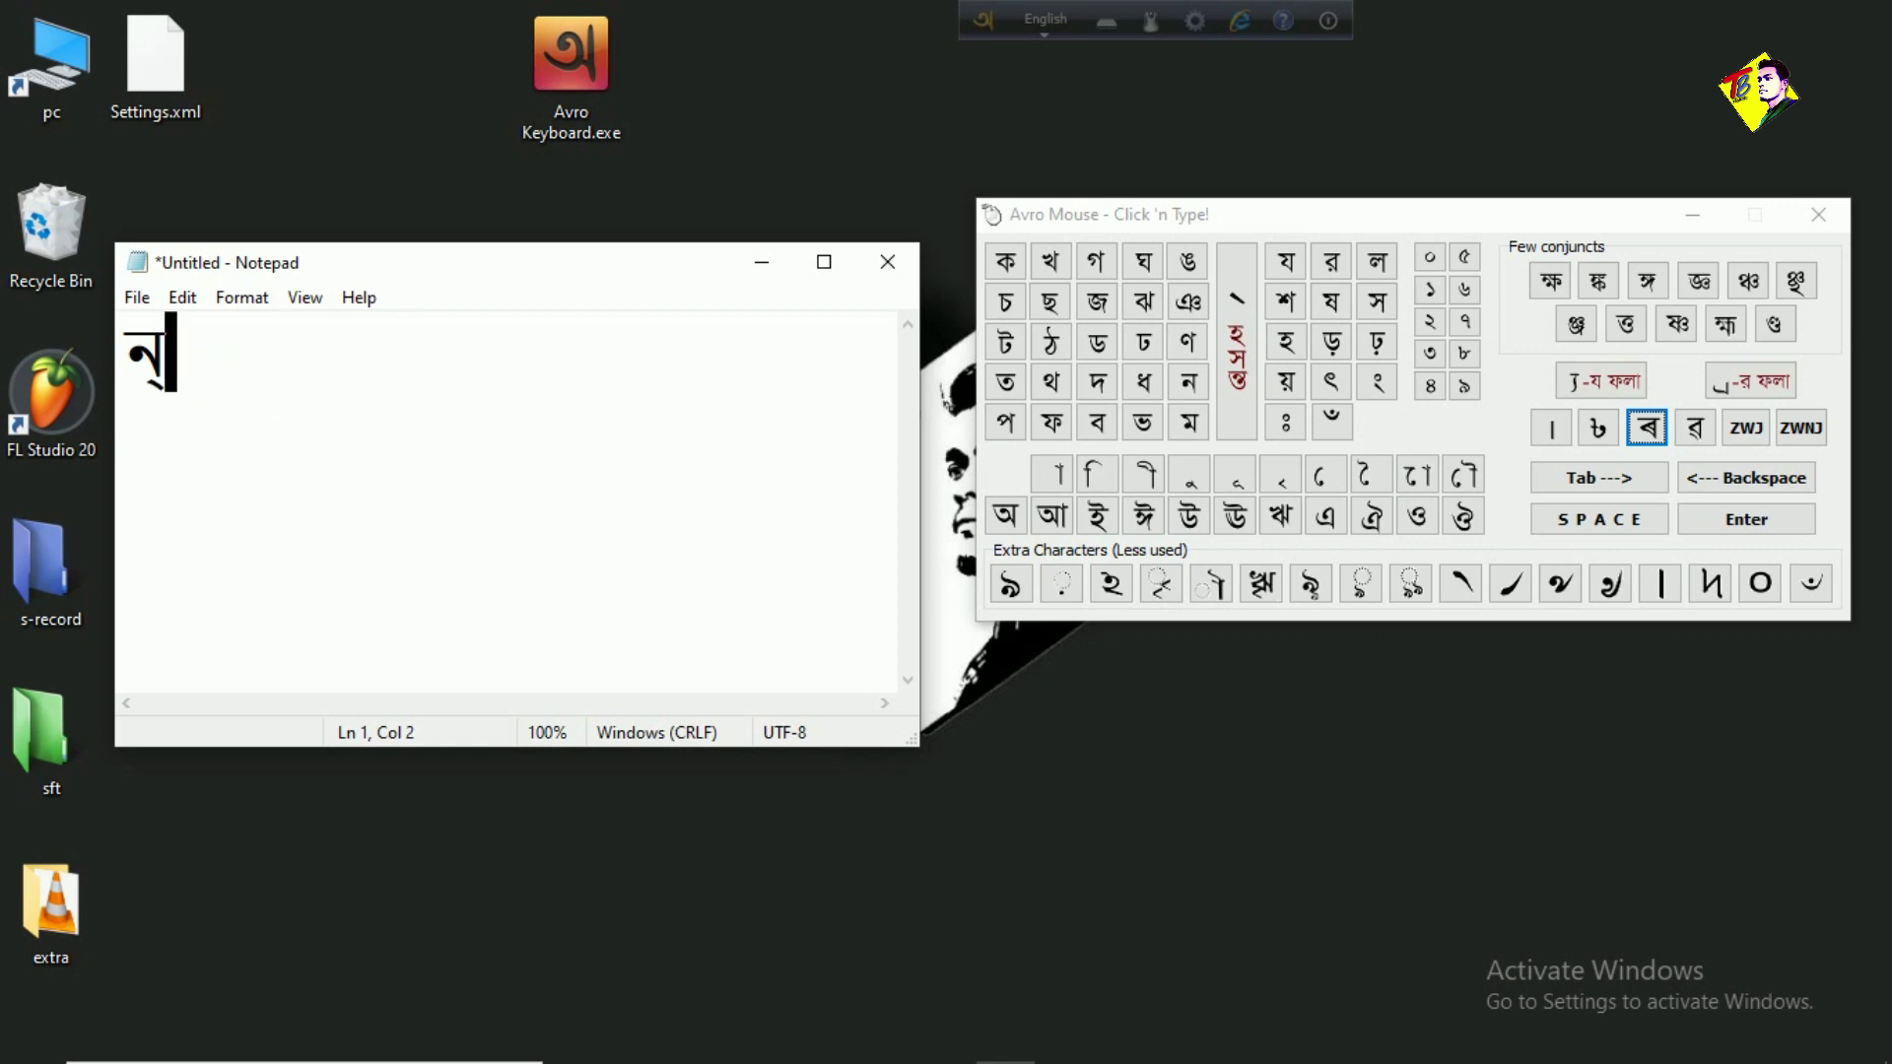
pyautogui.write('দ')
pyautogui.press('BackSpace')
pyautogui.press('BackSpace')
pyautogui.press('BackSpace')
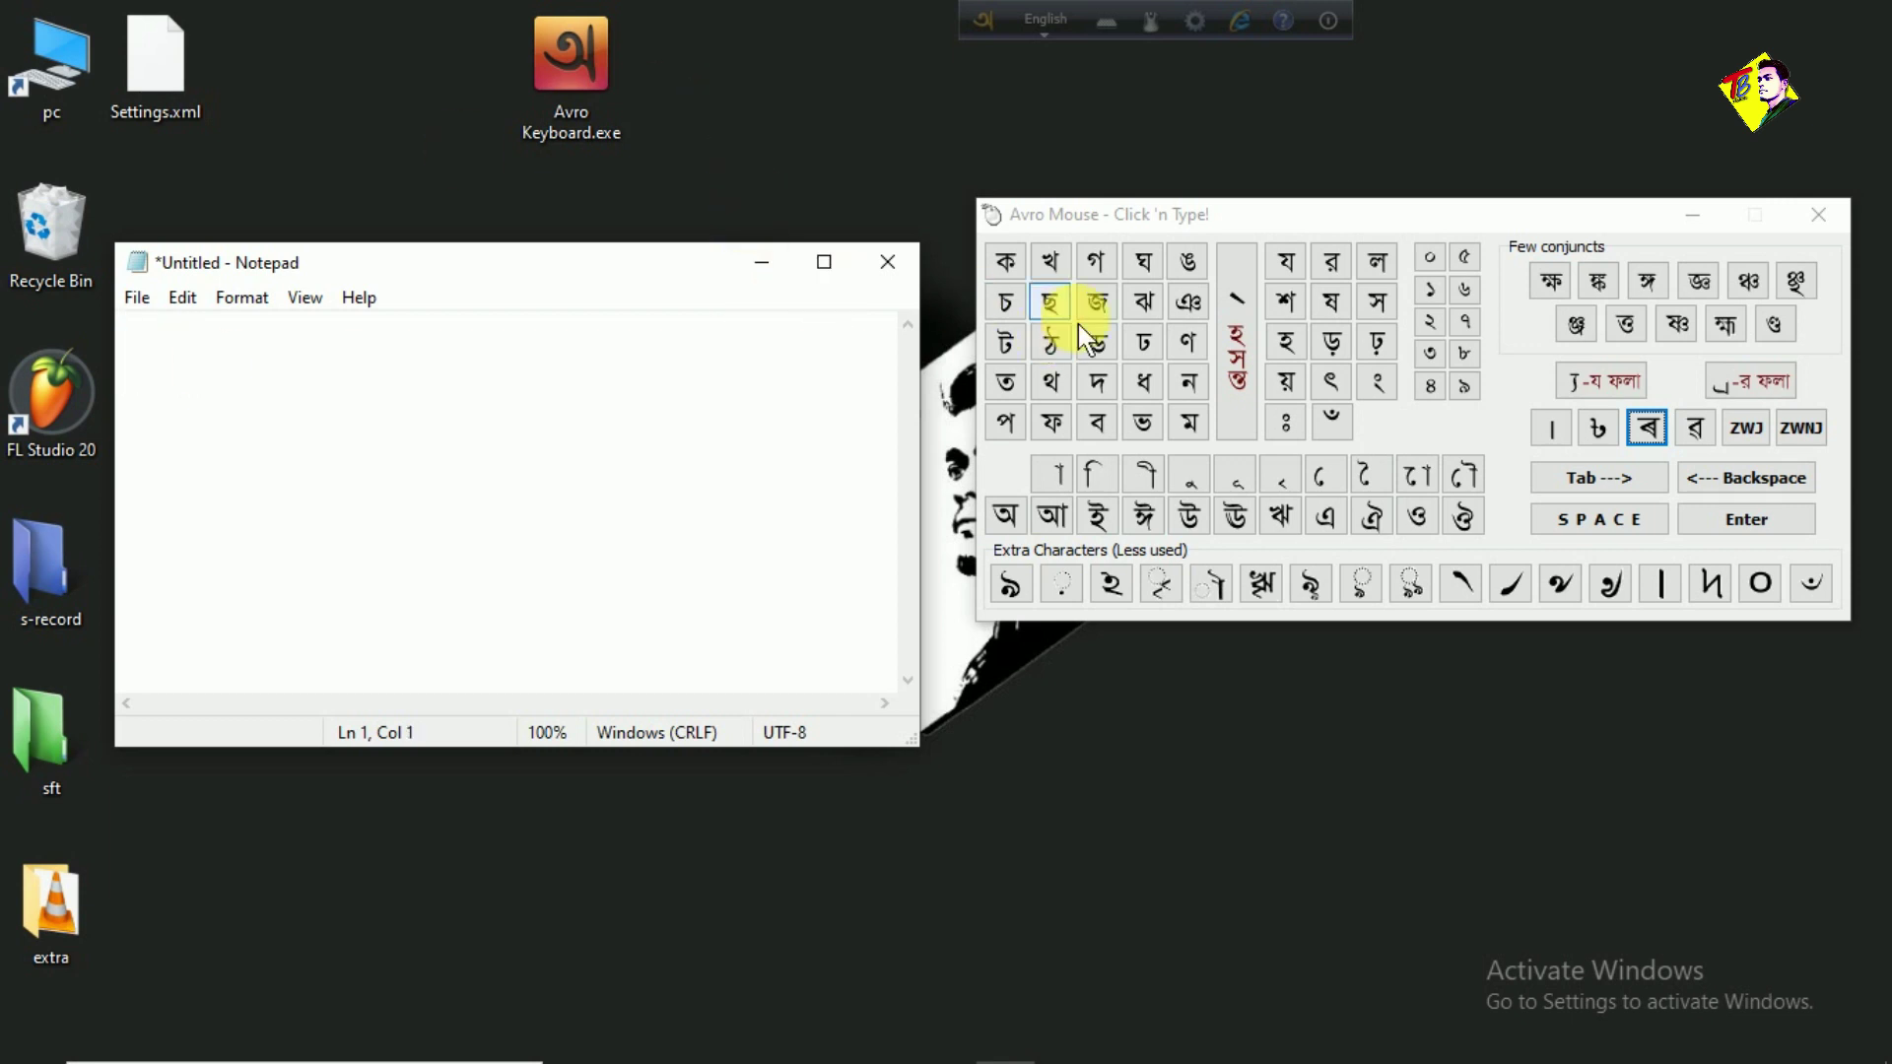
# Step: Enter the letters ঢ, ড and ব in Notepad with Avro Mouse
pyautogui.click(1152, 353)
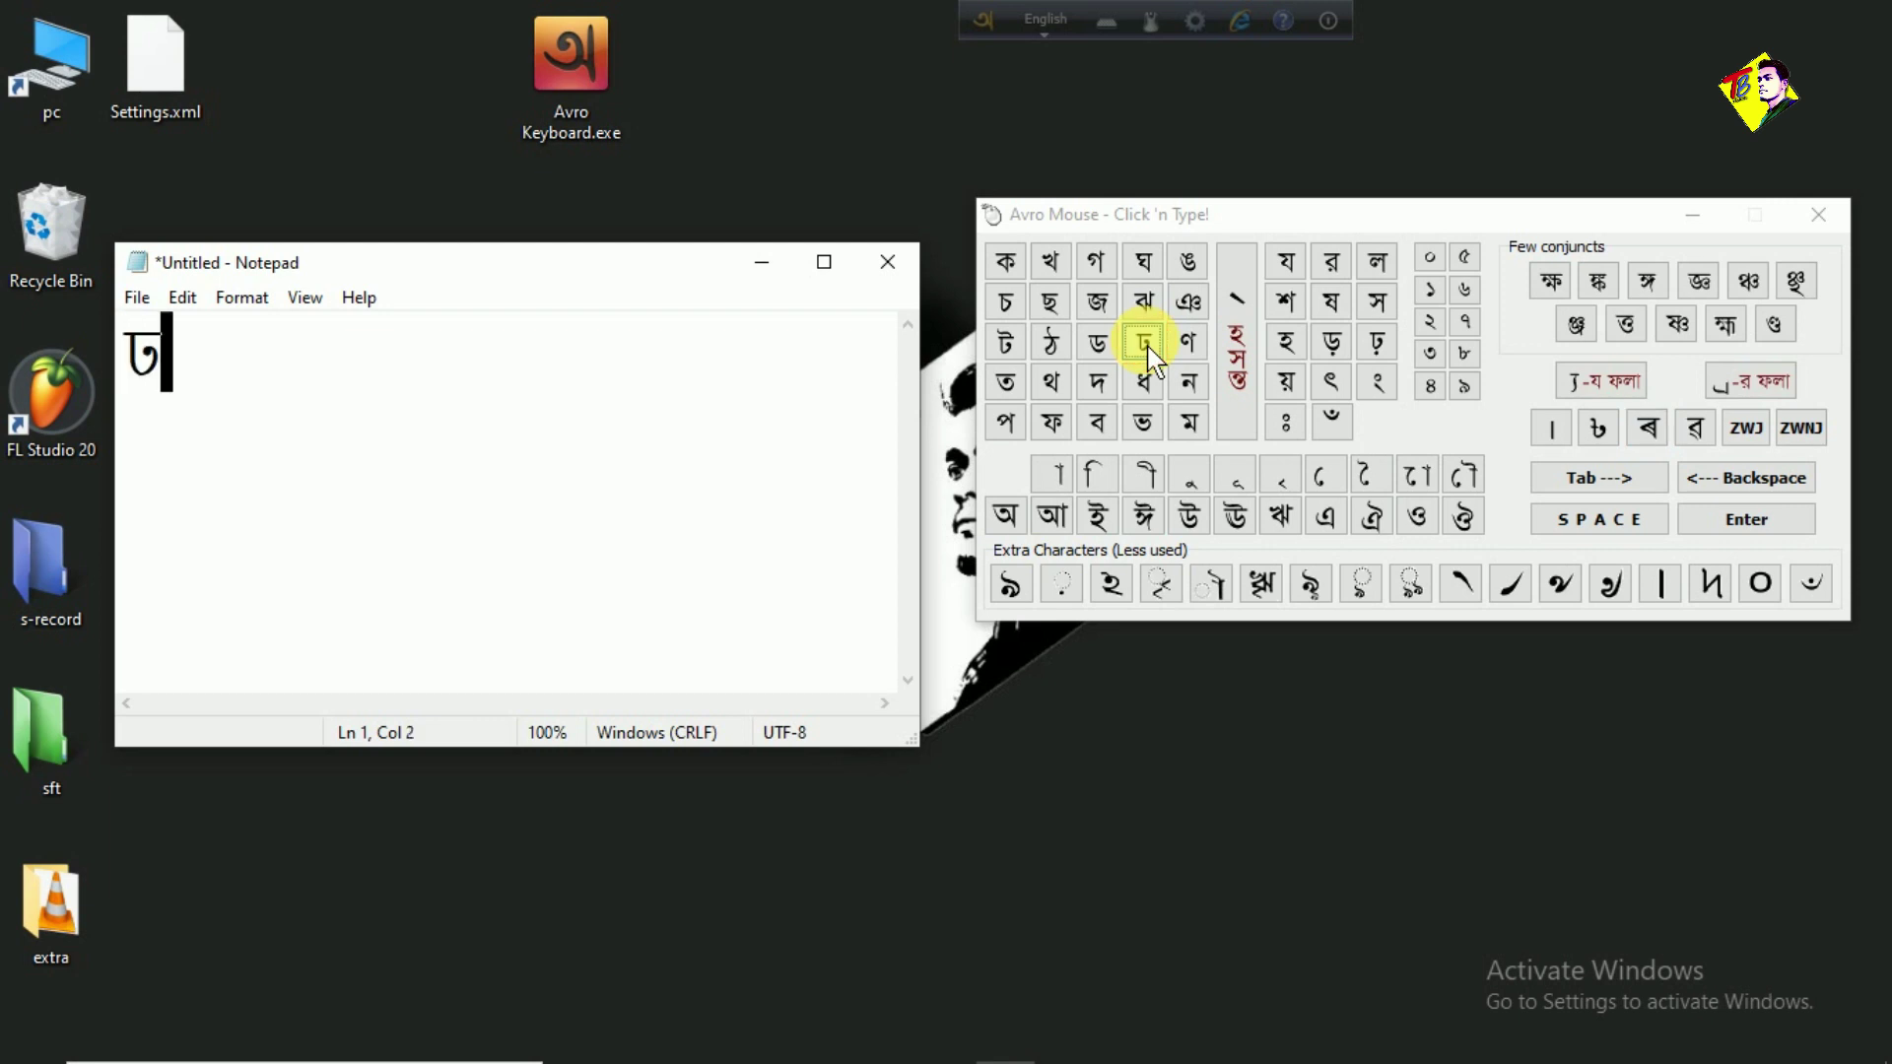
pyautogui.click(1096, 345)
pyautogui.click(1097, 422)
# Step: Switch to the blank Microsoft Word document and set the font size of its empty first paragraph to 48
pyautogui.click(1194, 1052)
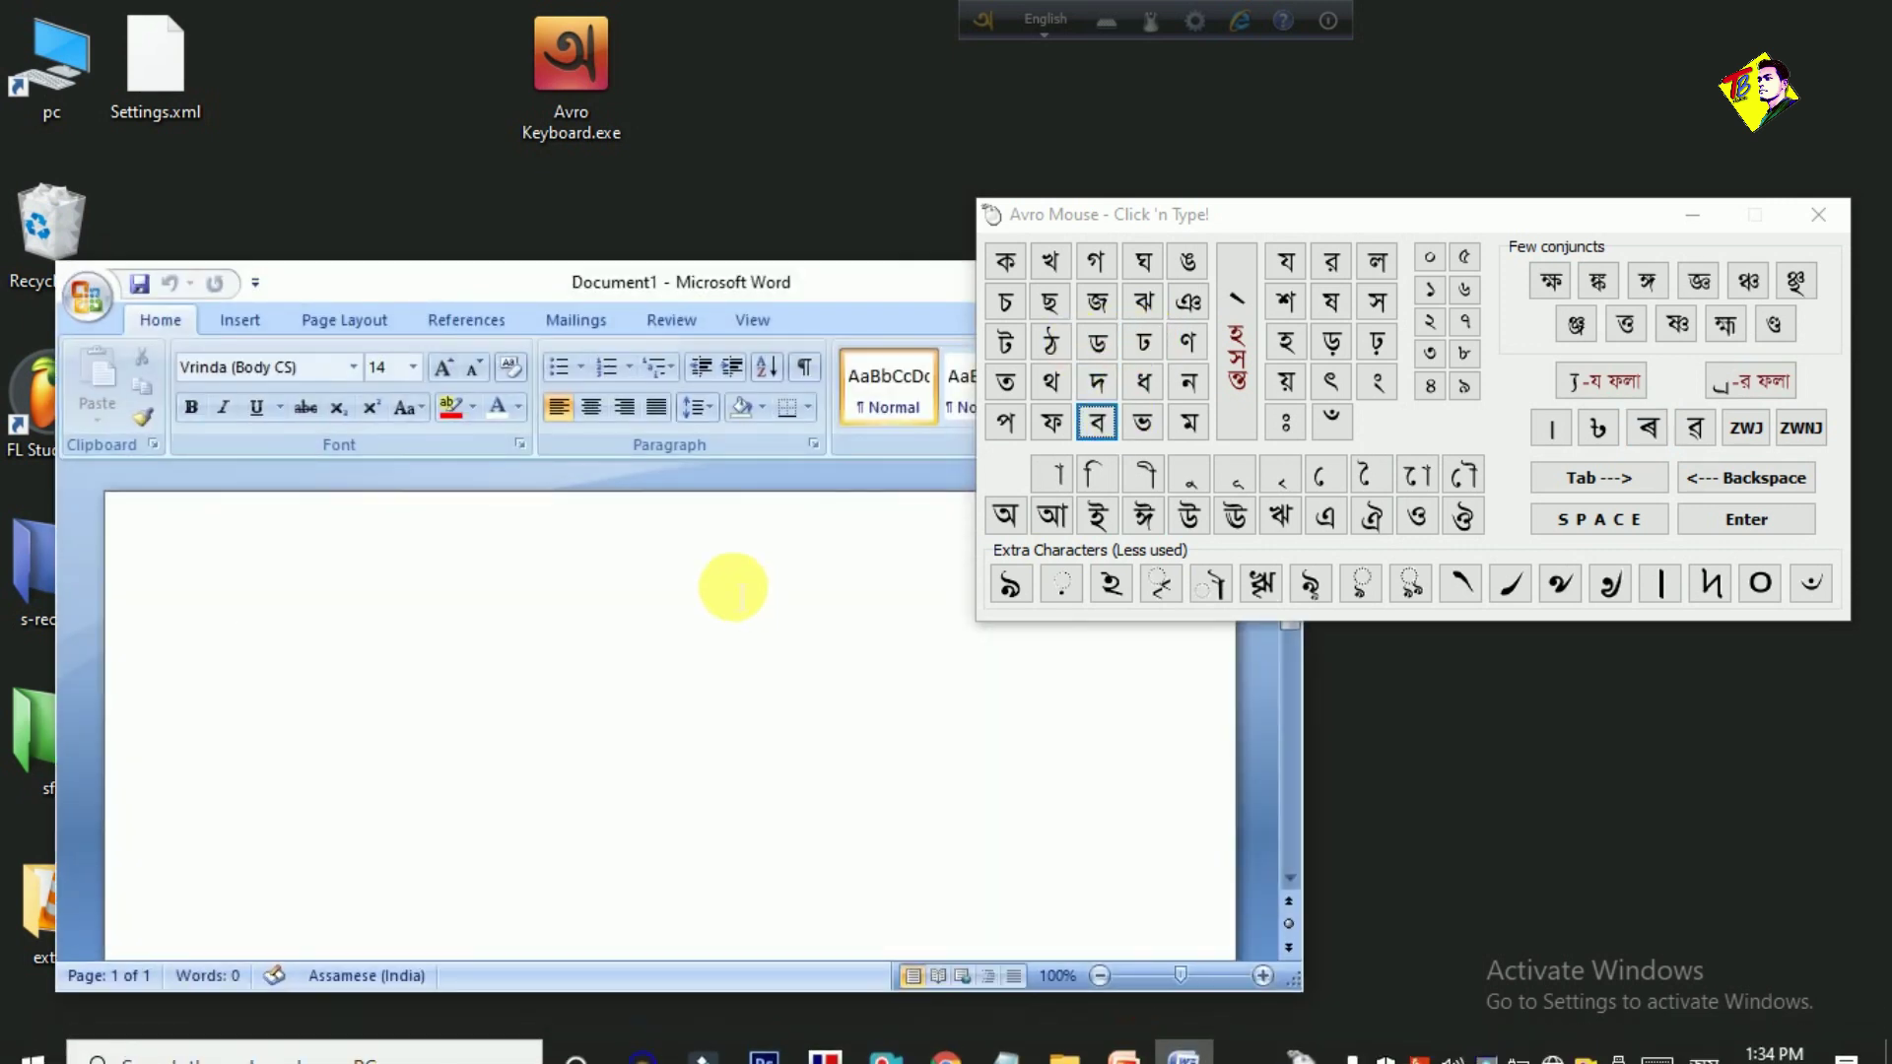
pyautogui.doubleClick(217, 648)
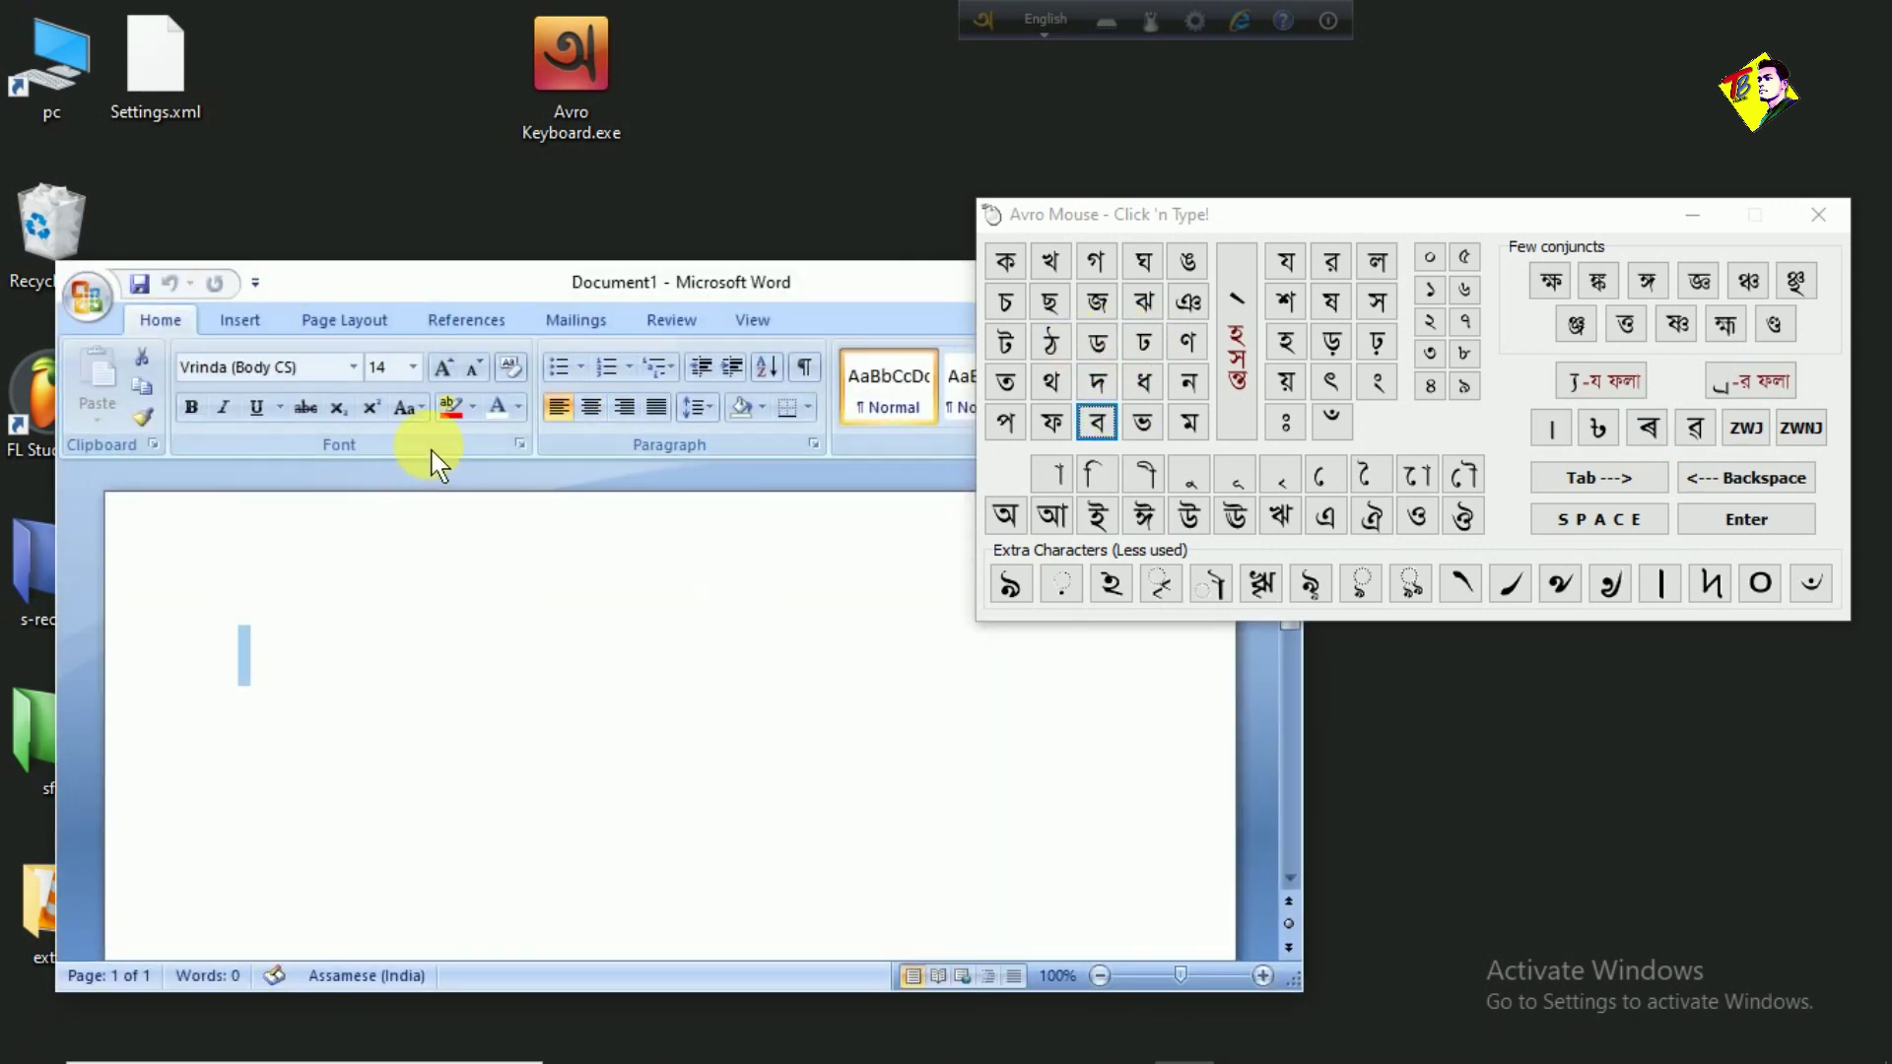
pyautogui.click(413, 367)
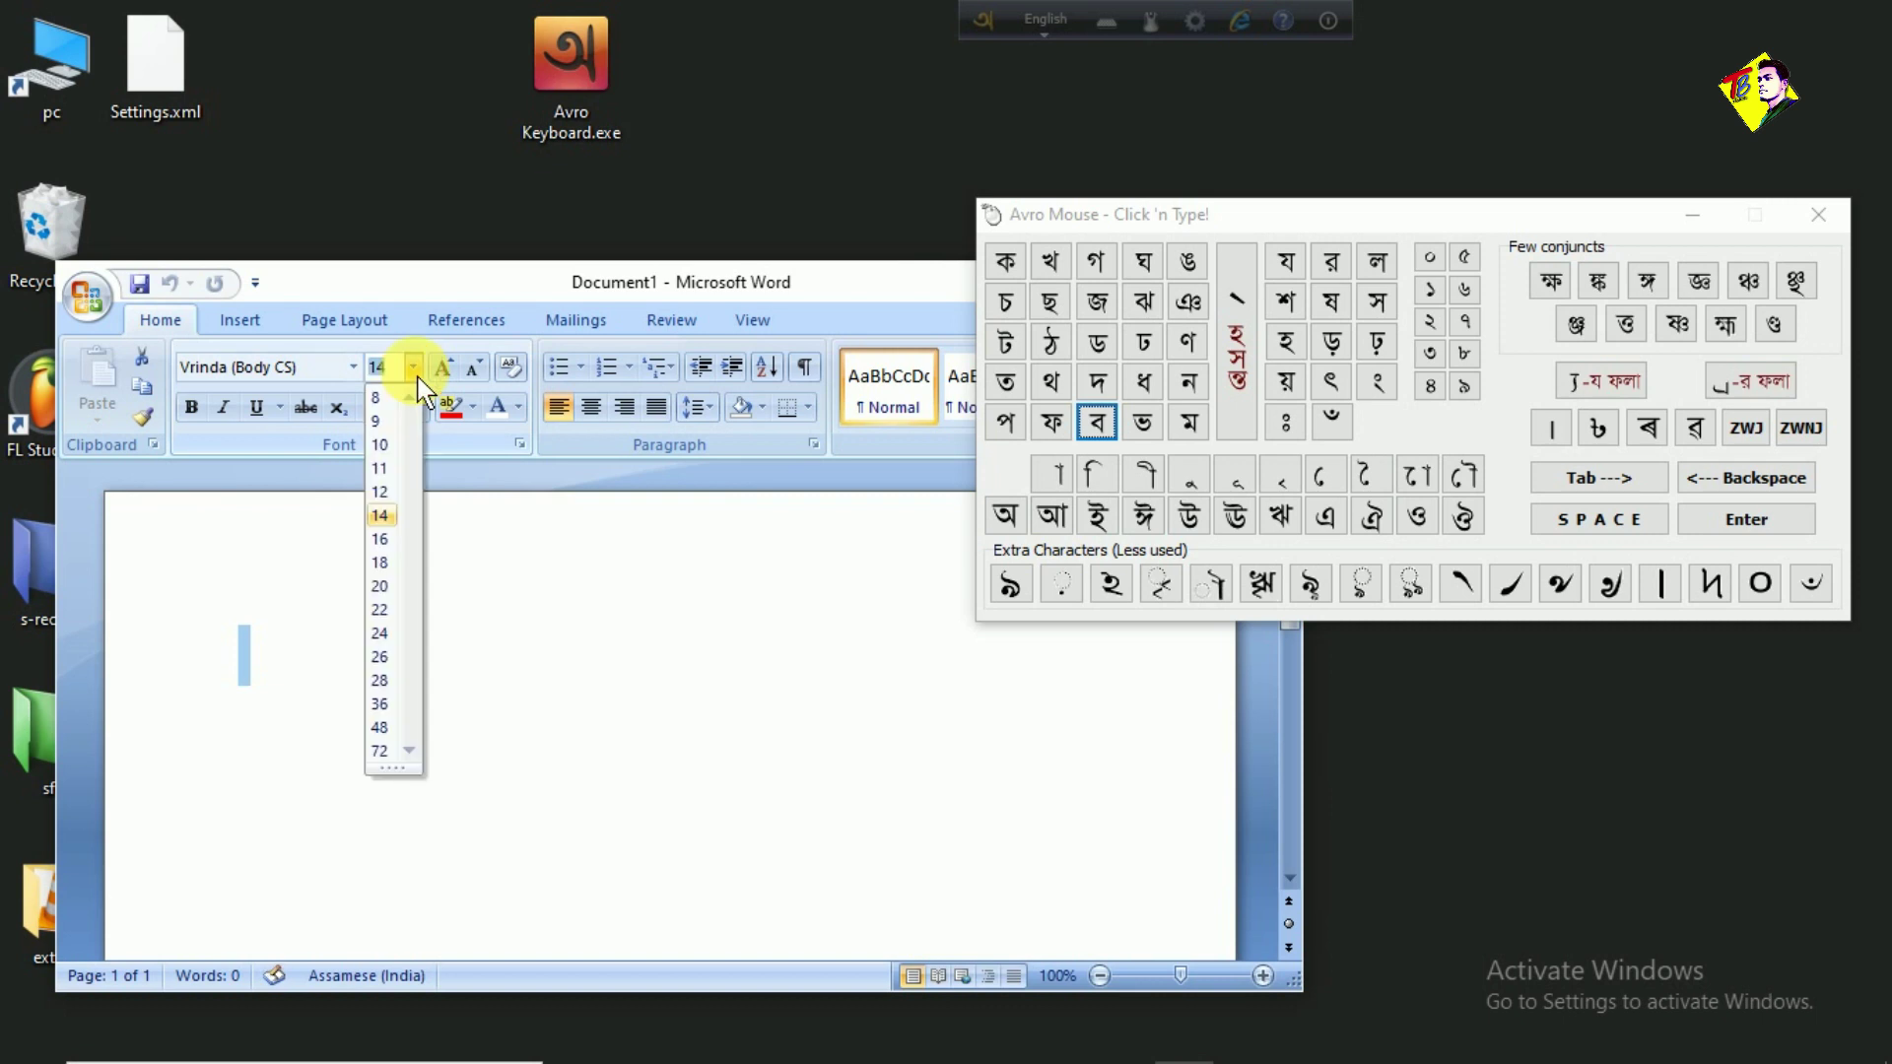
pyautogui.click(387, 734)
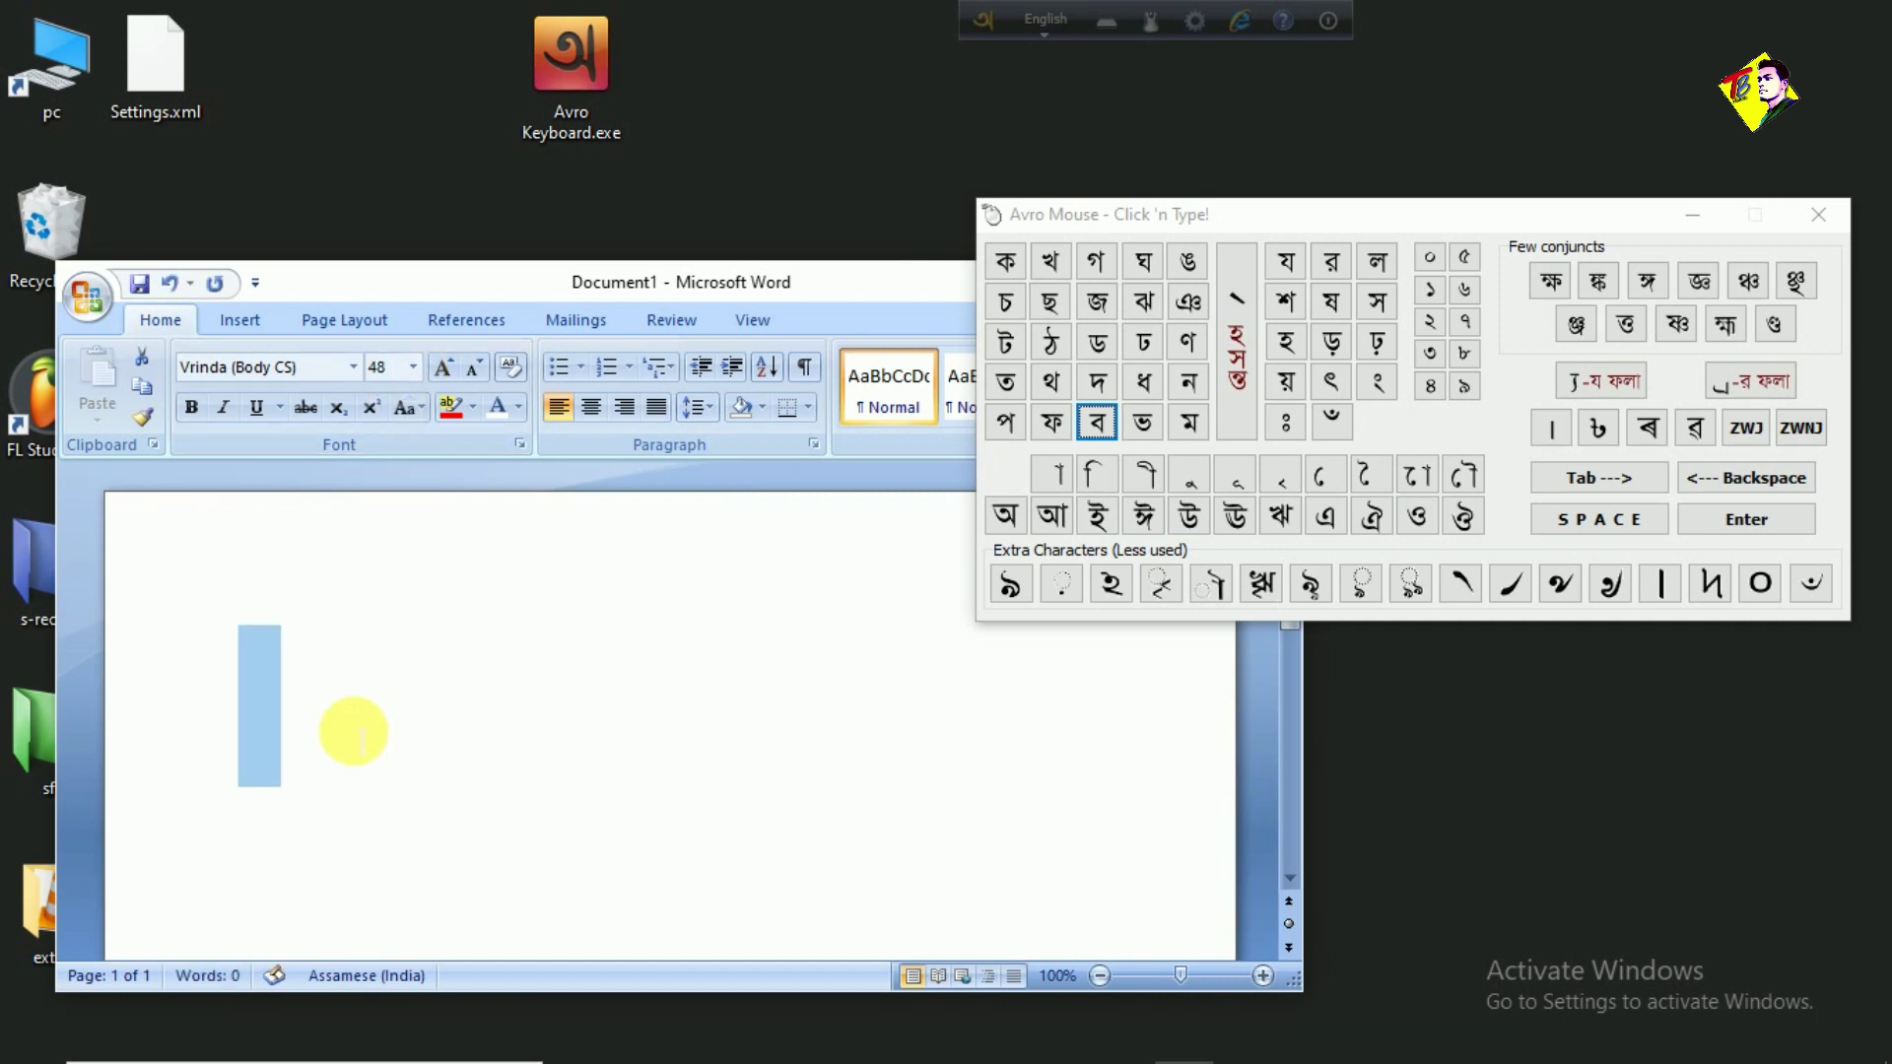
# Step: Enter ডঢঢথ in the Word document with Avro Mouse and delete the letters
pyautogui.click(1088, 341)
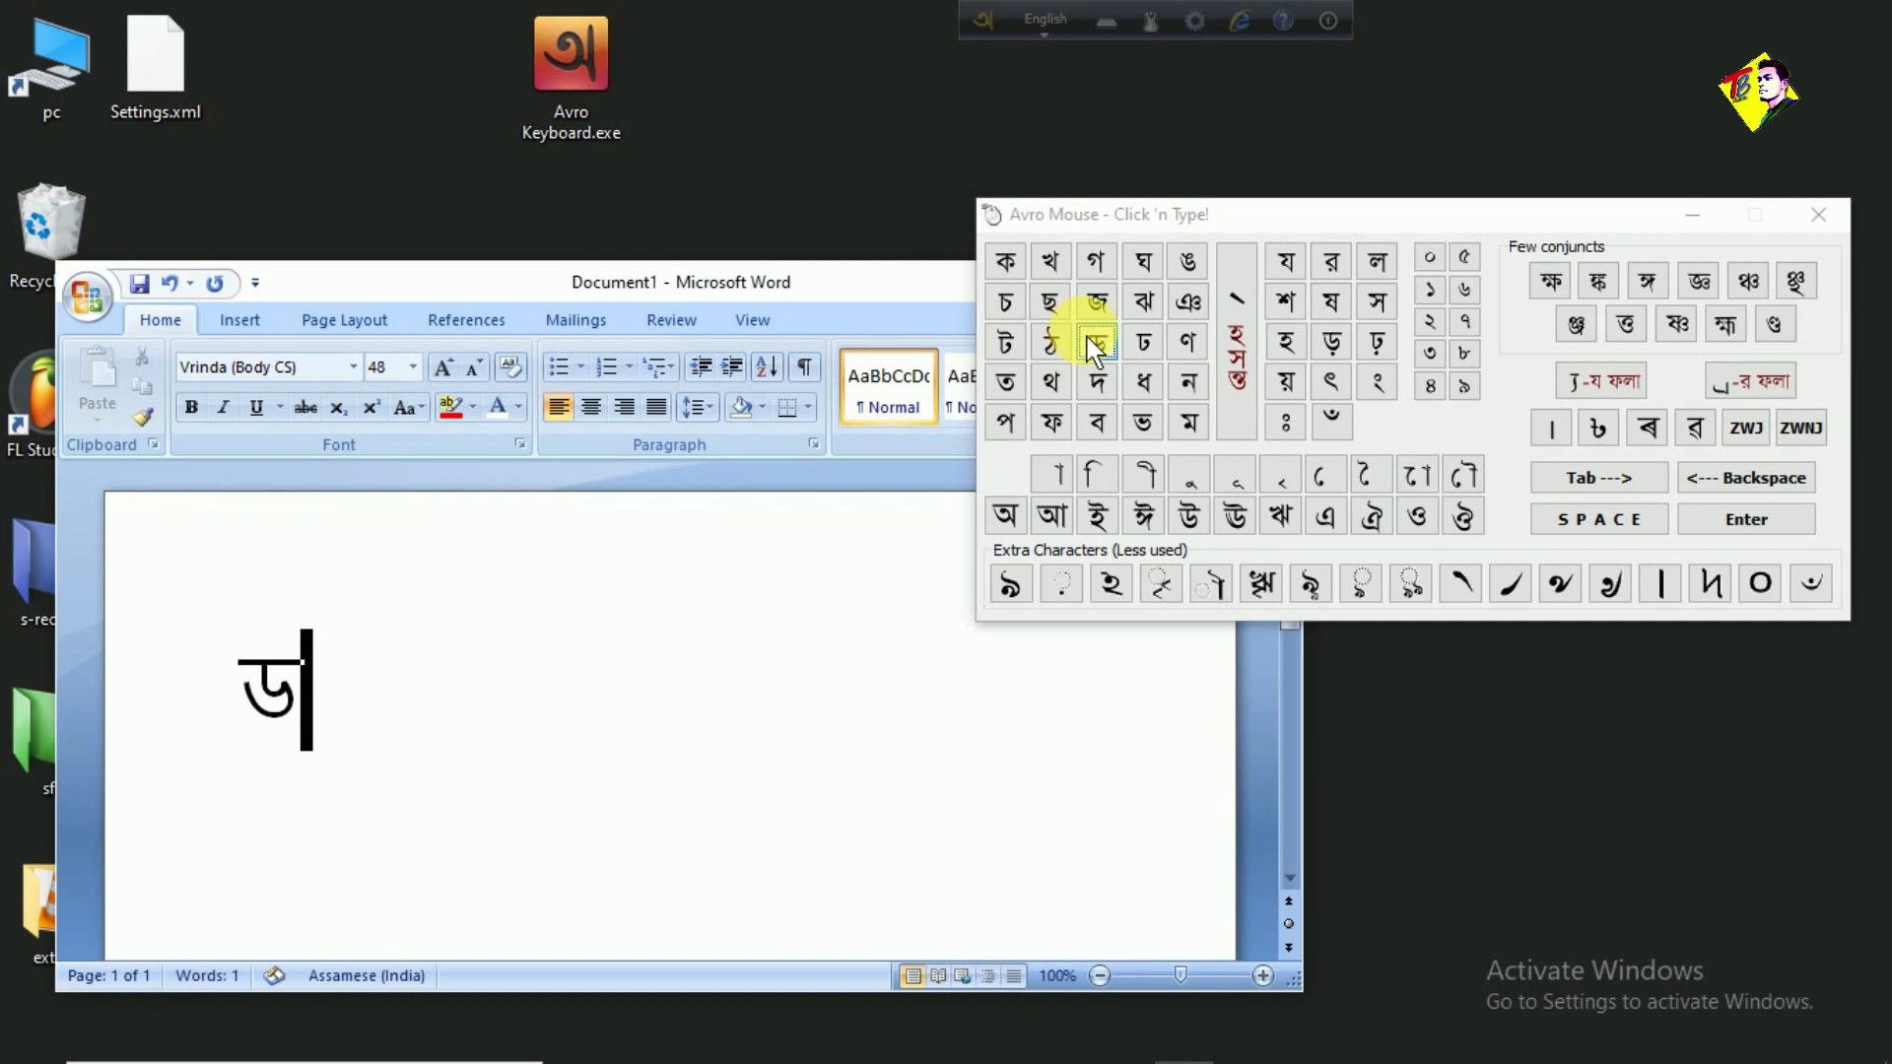
pyautogui.click(1141, 342)
pyautogui.click(1148, 350)
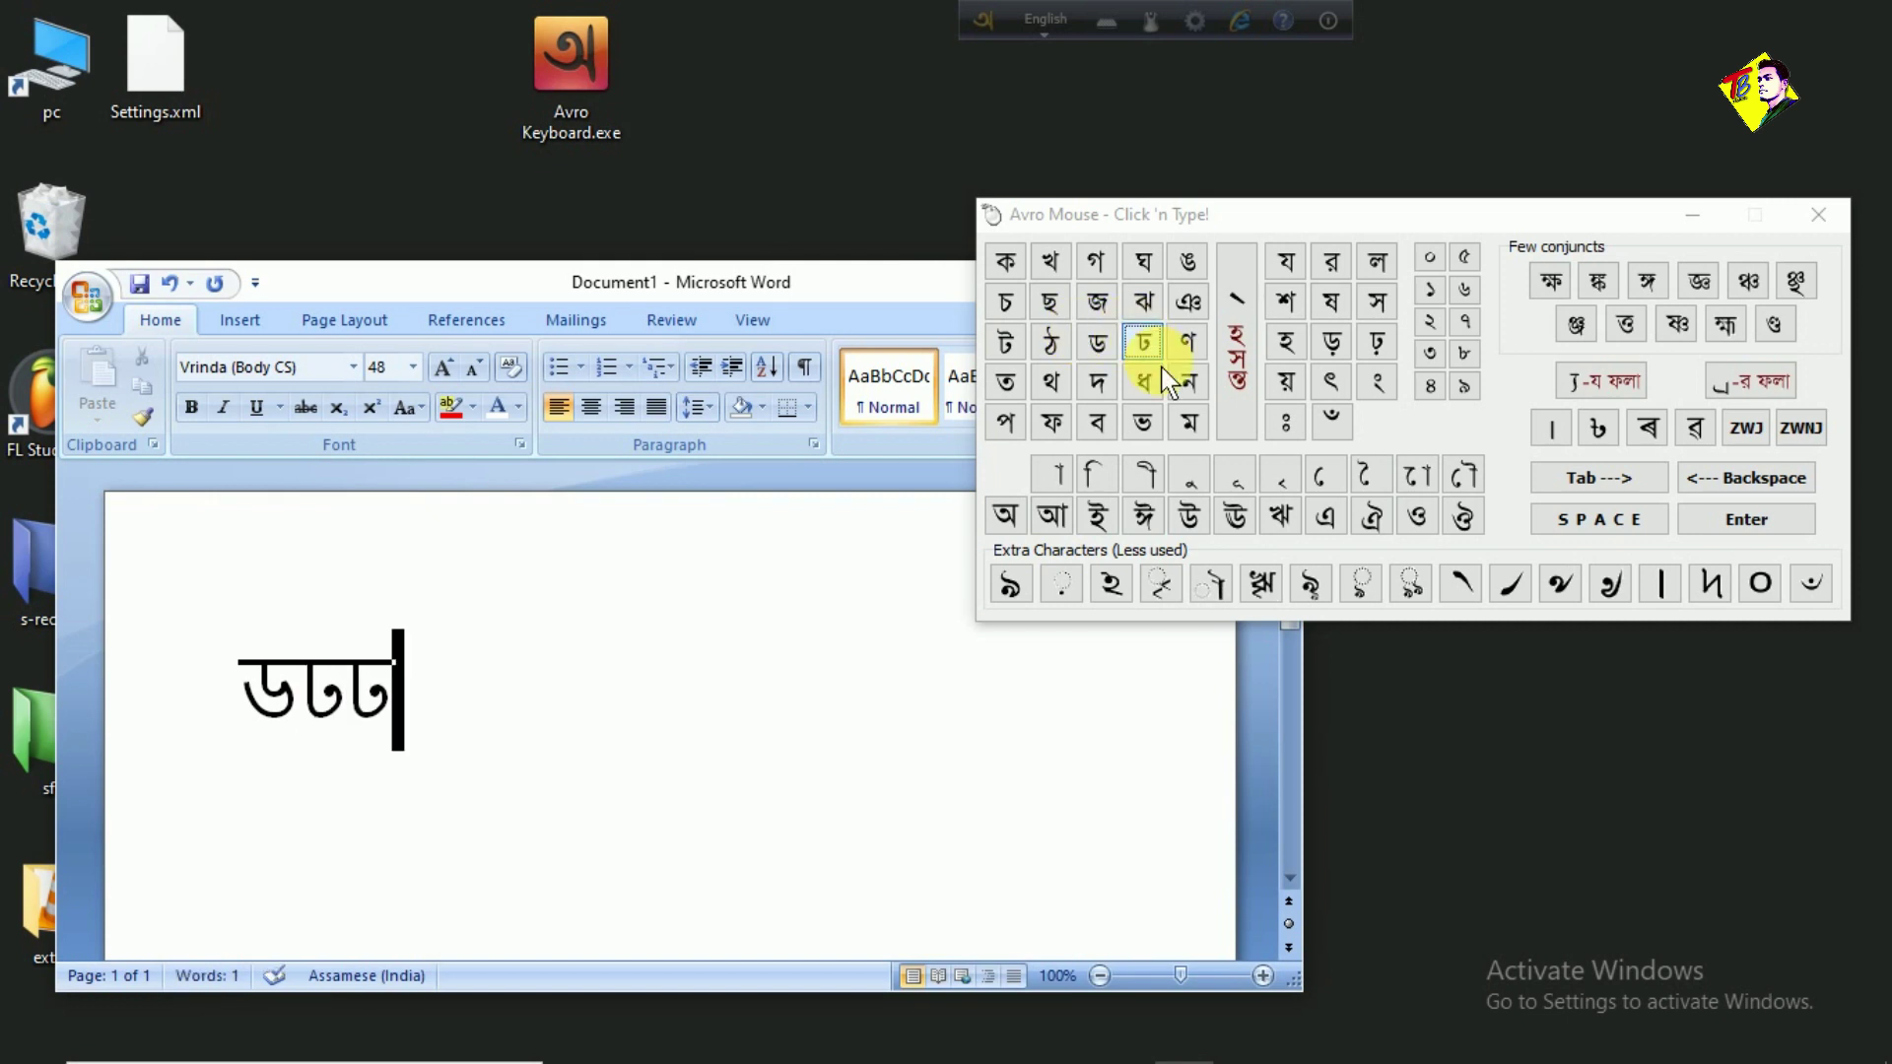
pyautogui.click(1050, 381)
pyautogui.press('BackSpace')
pyautogui.press('BackSpace')
pyautogui.press('BackSpace')
pyautogui.press('BackSpace')
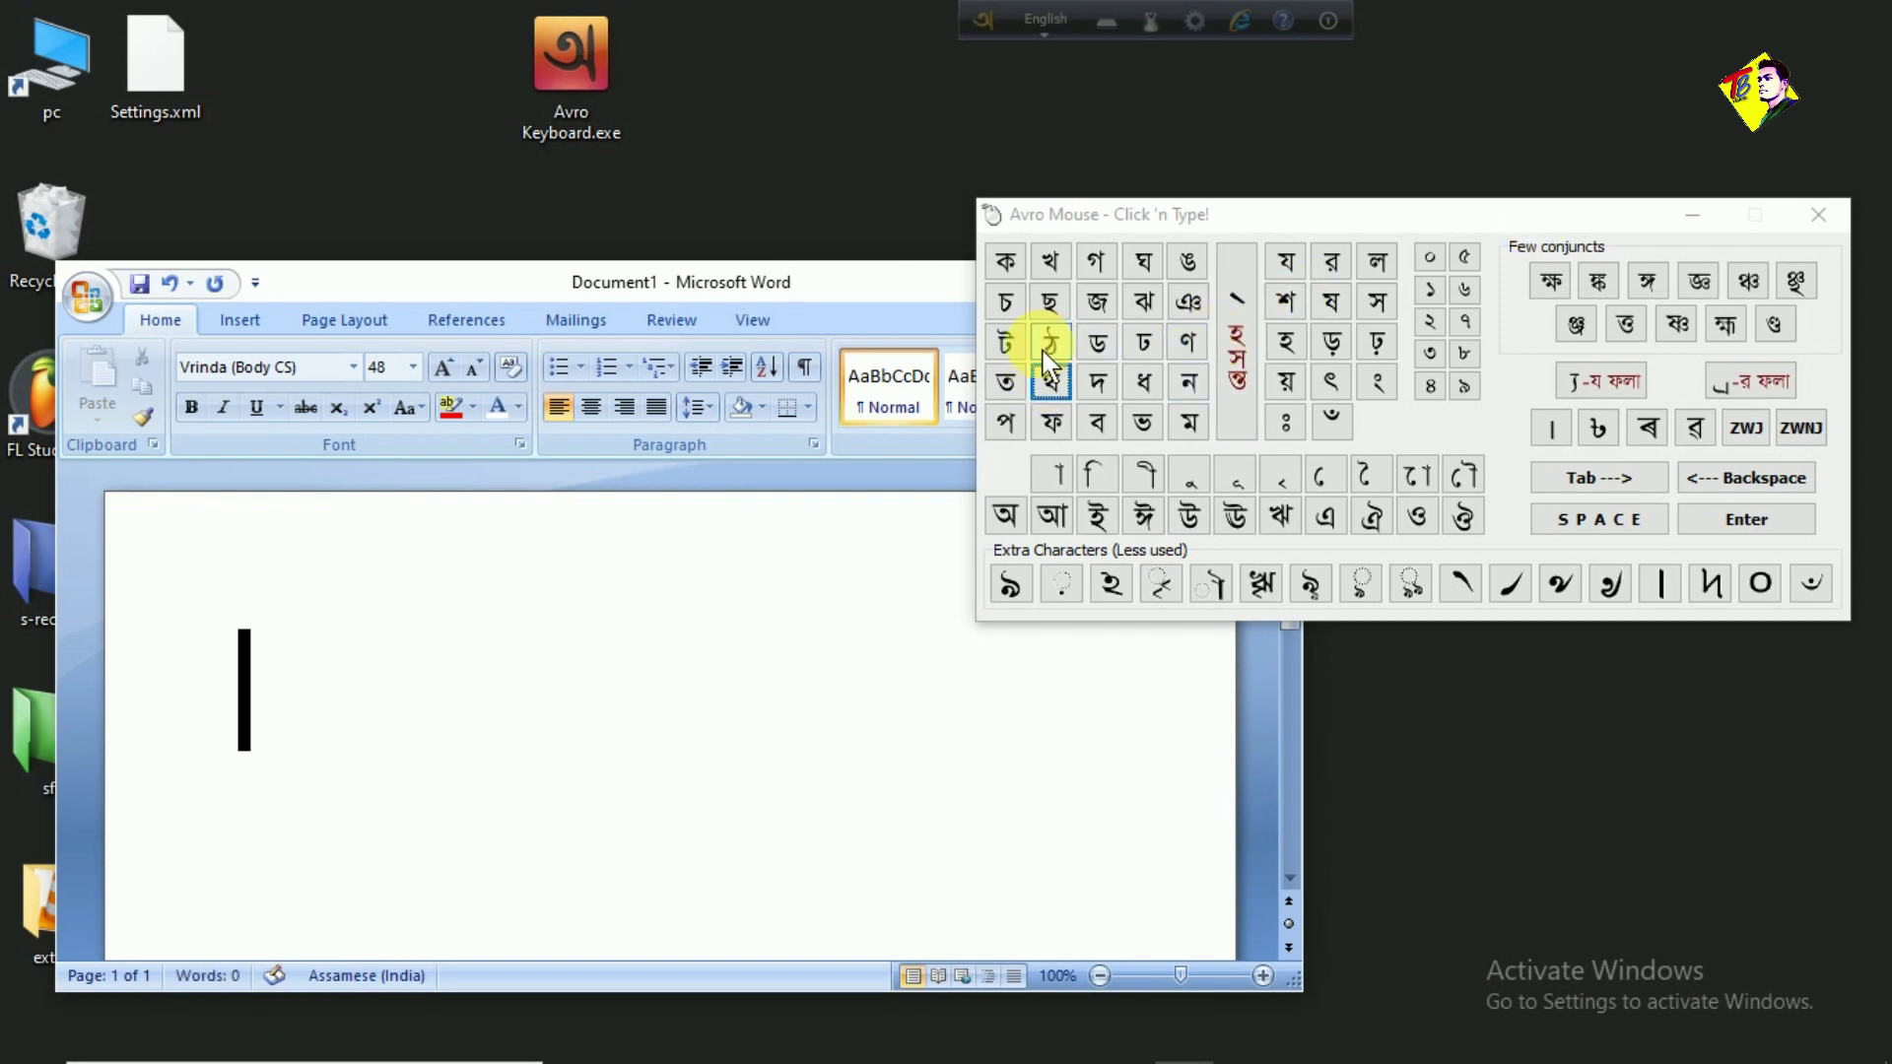
# Step: Compose the conjunct ট্ট in Word with Avro Mouse from ট, হসন্ত and ট, and clear the document
pyautogui.click(1006, 342)
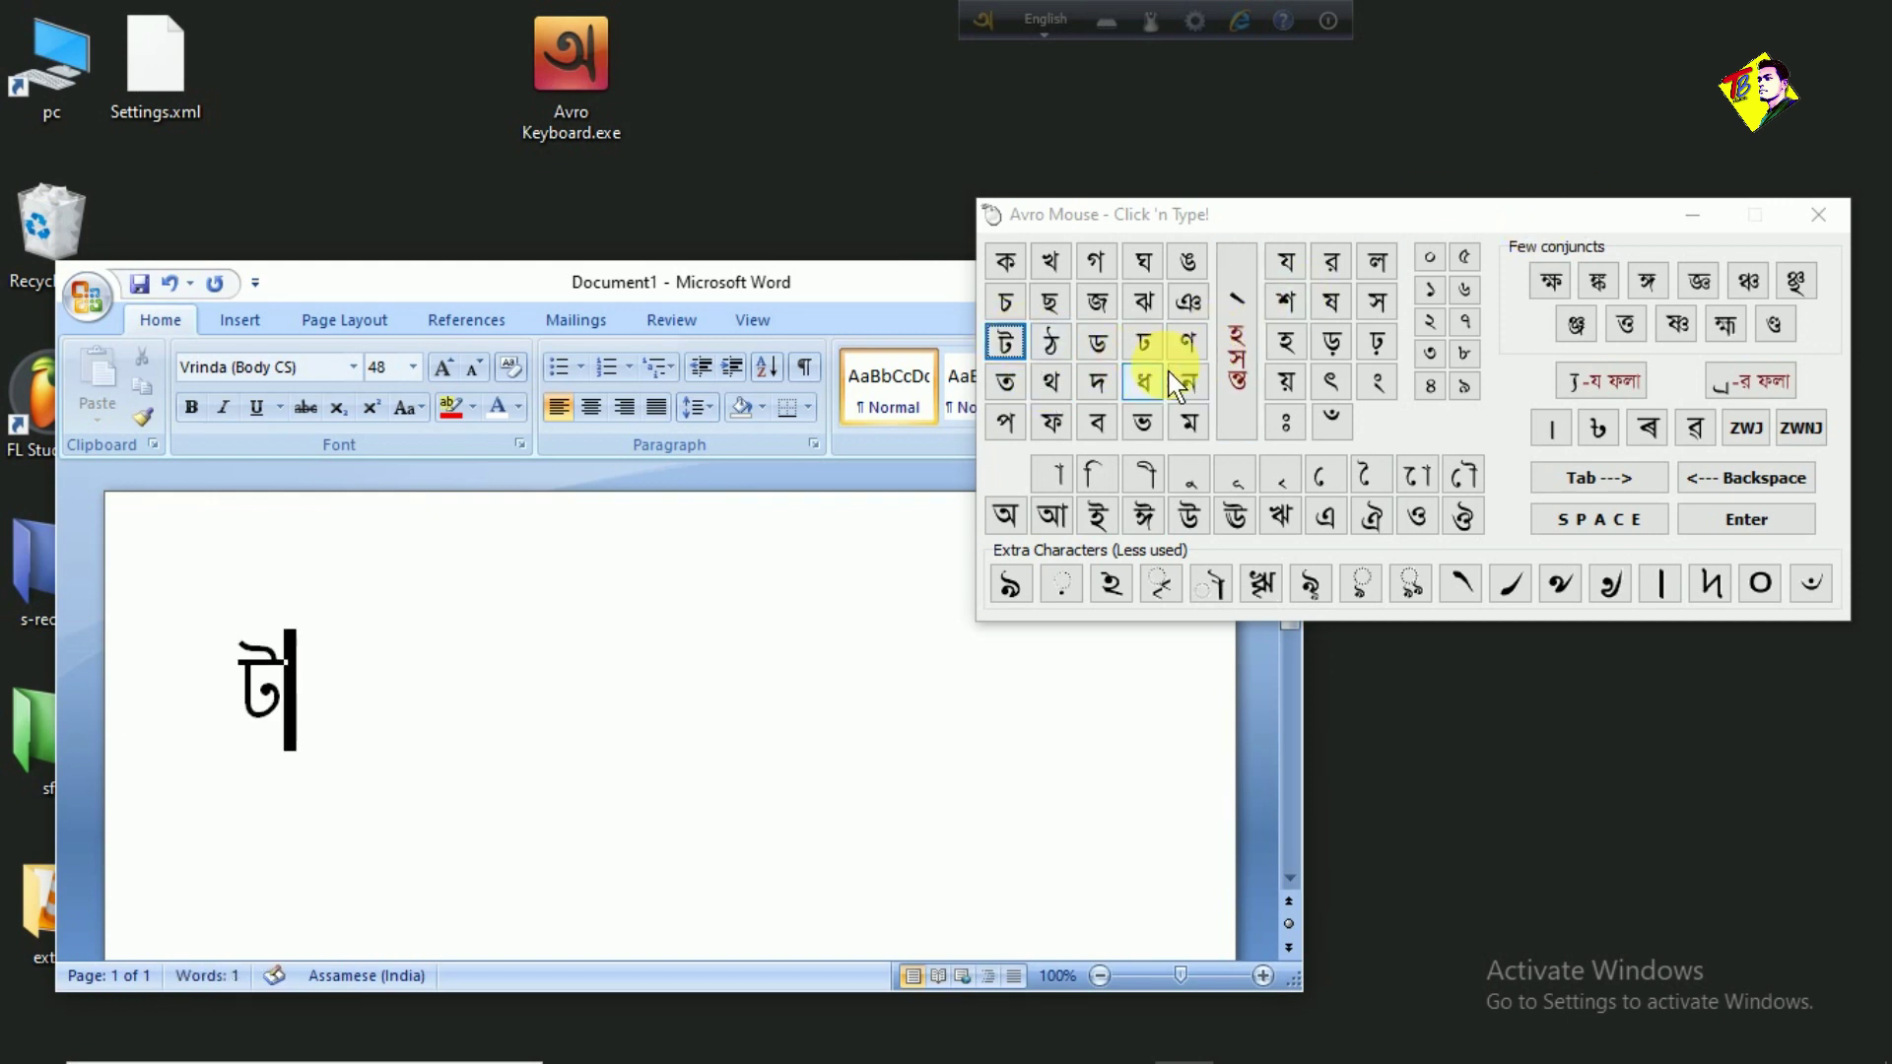
pyautogui.click(1222, 386)
pyautogui.click(1007, 345)
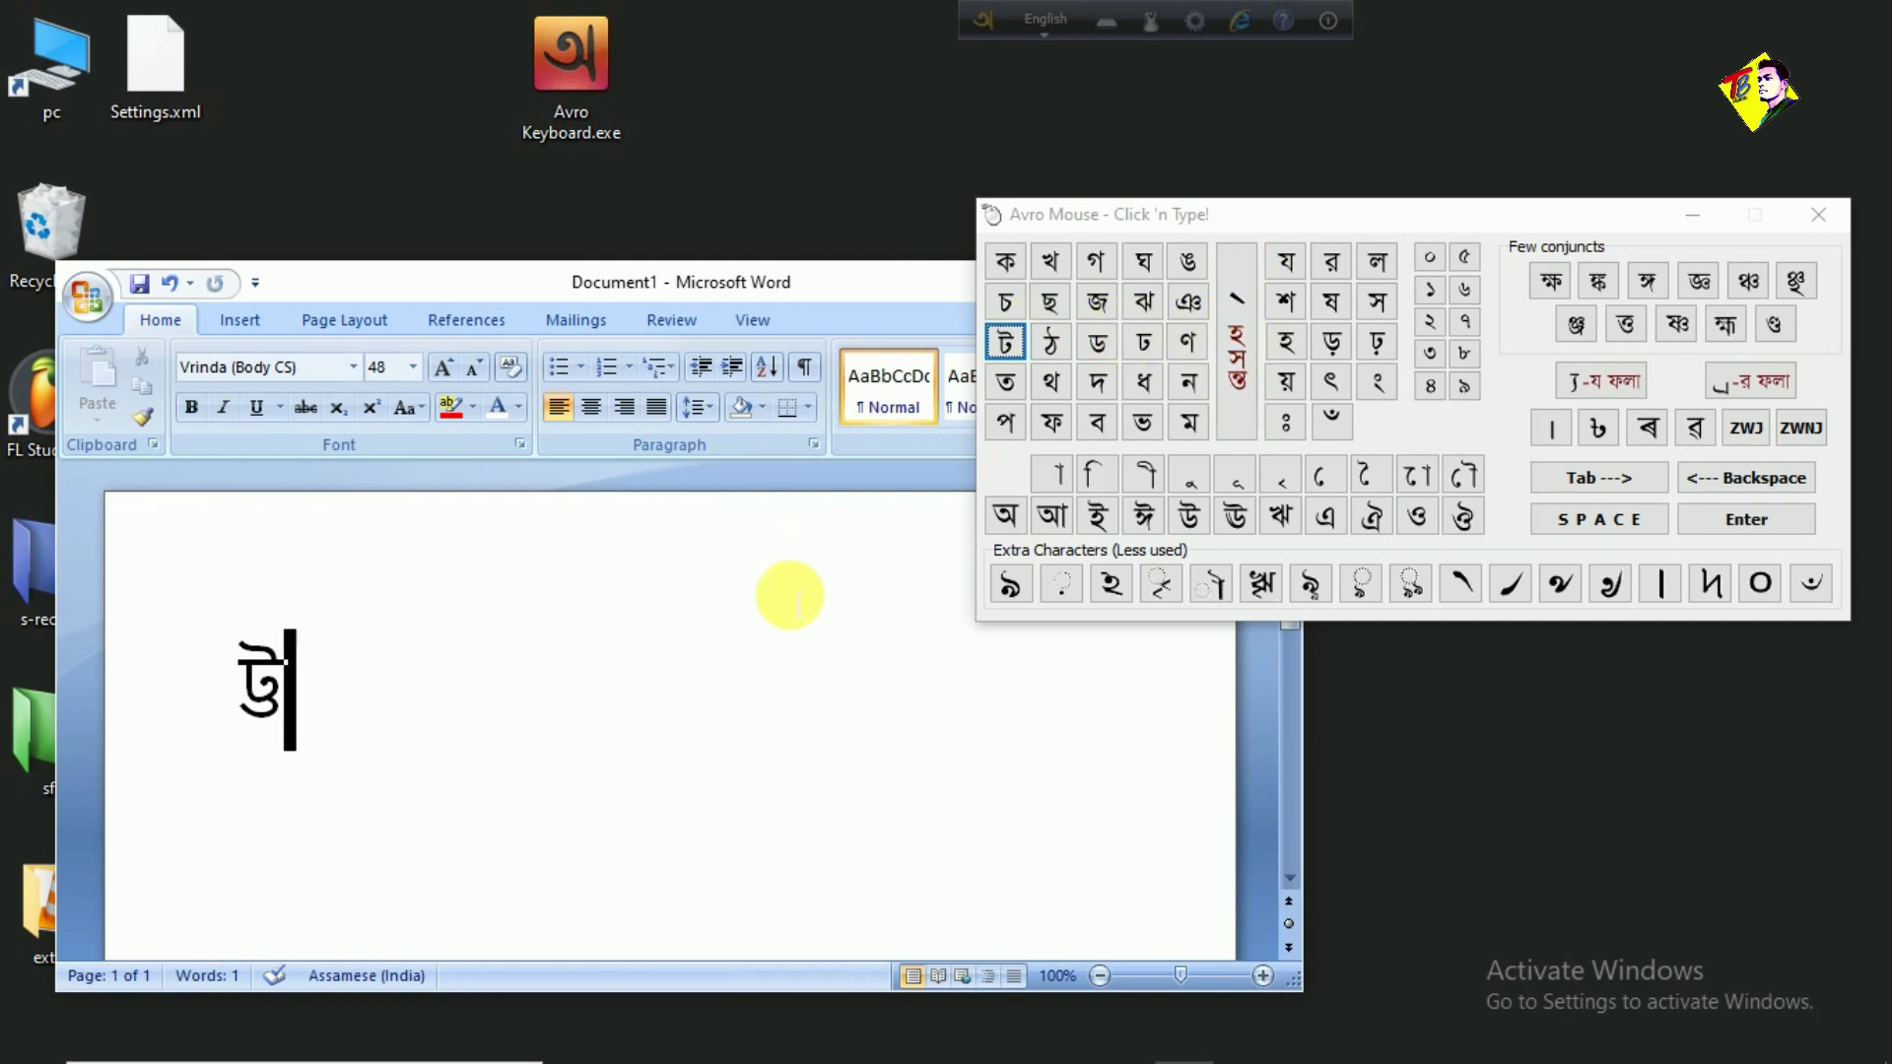
pyautogui.press('BackSpace')
pyautogui.press('BackSpace')
pyautogui.press('BackSpace')
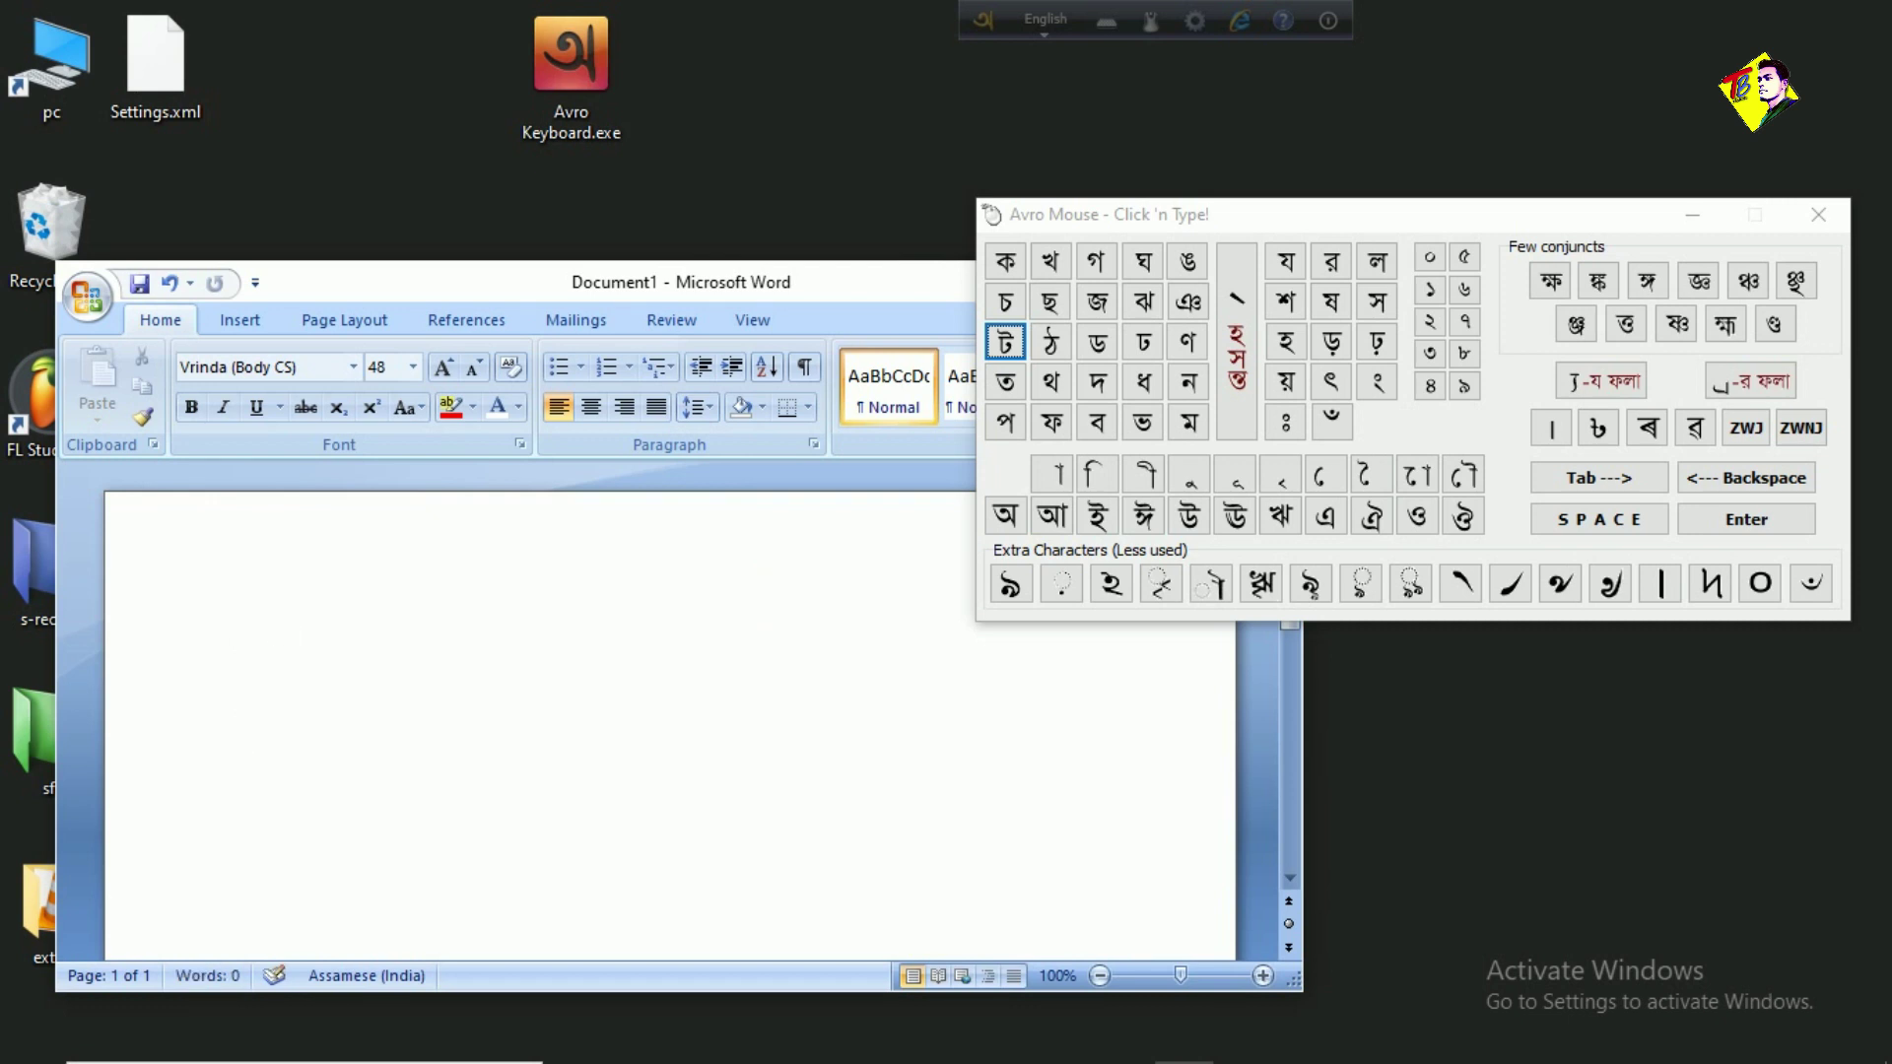
# Step: Move the Word window slightly higher and write a person's first name in English, followed by an opening parenthesis
pyautogui.moveTo(812, 284); pyautogui.dragTo(826, 209)
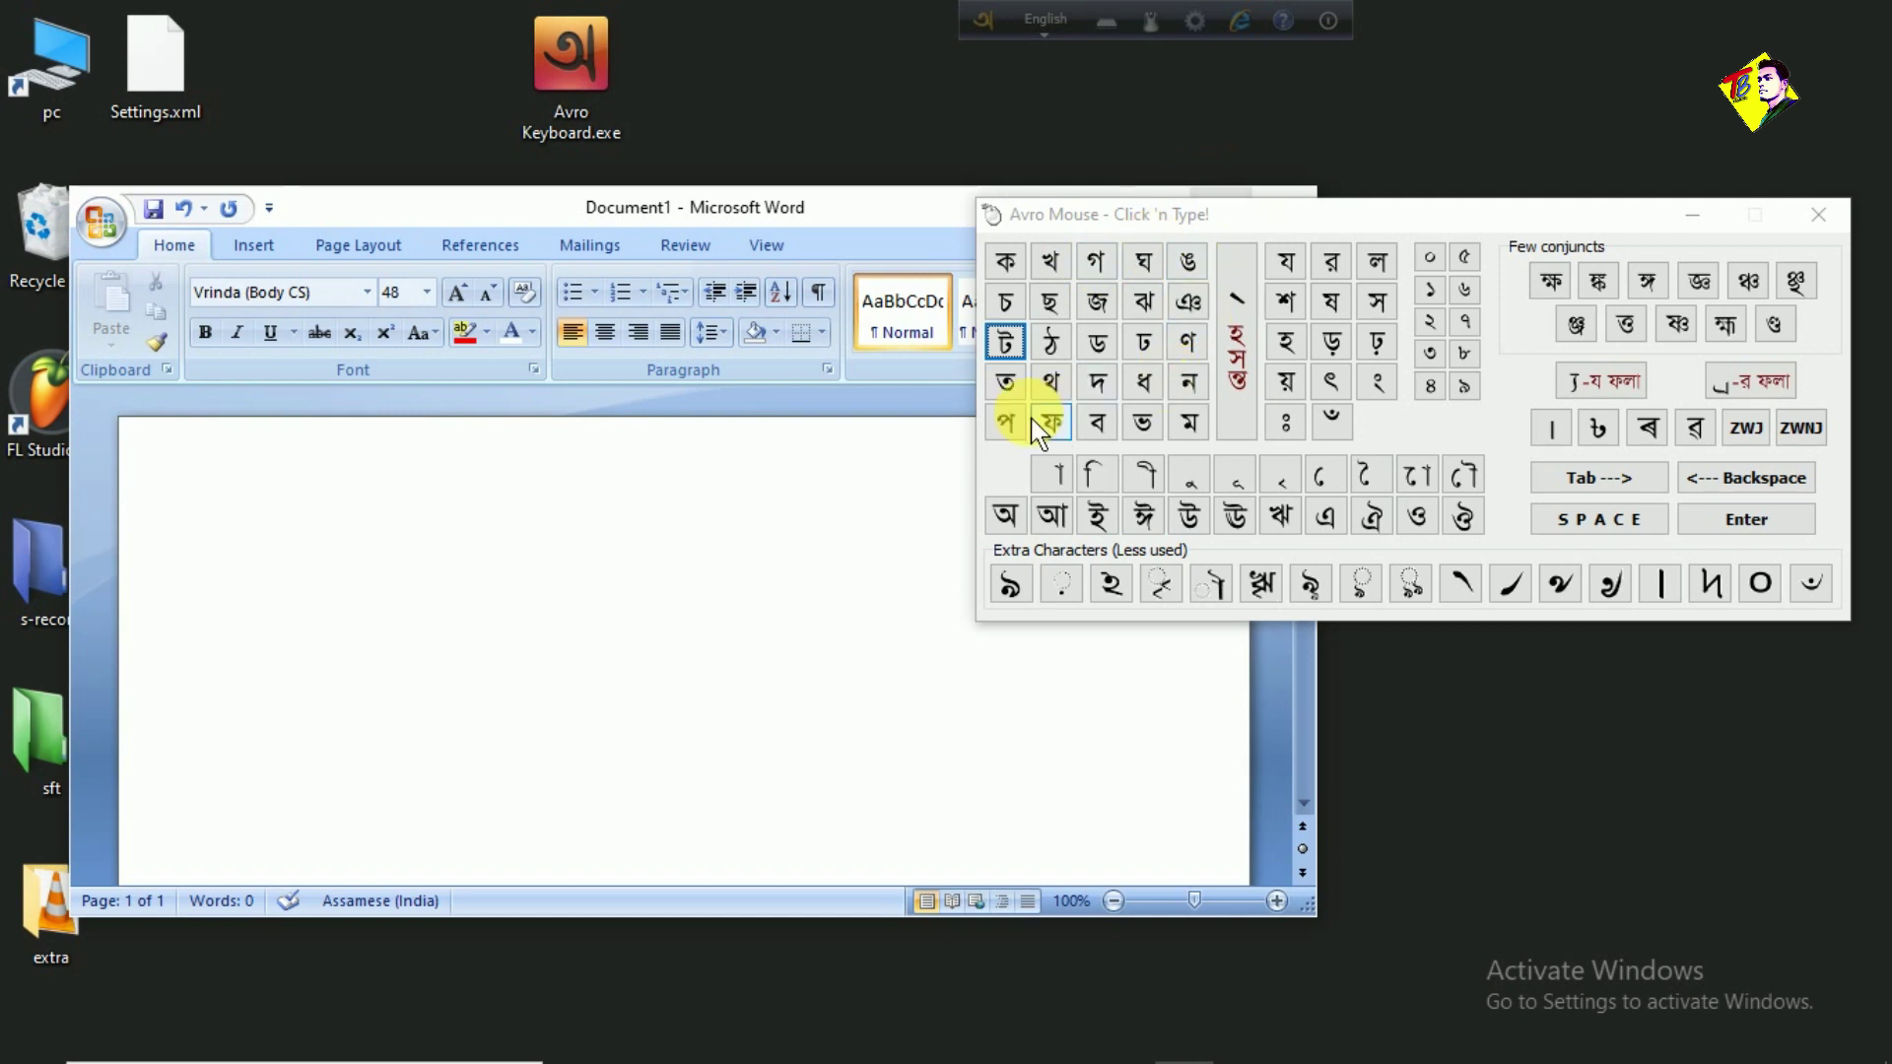
pyautogui.click(448, 621)
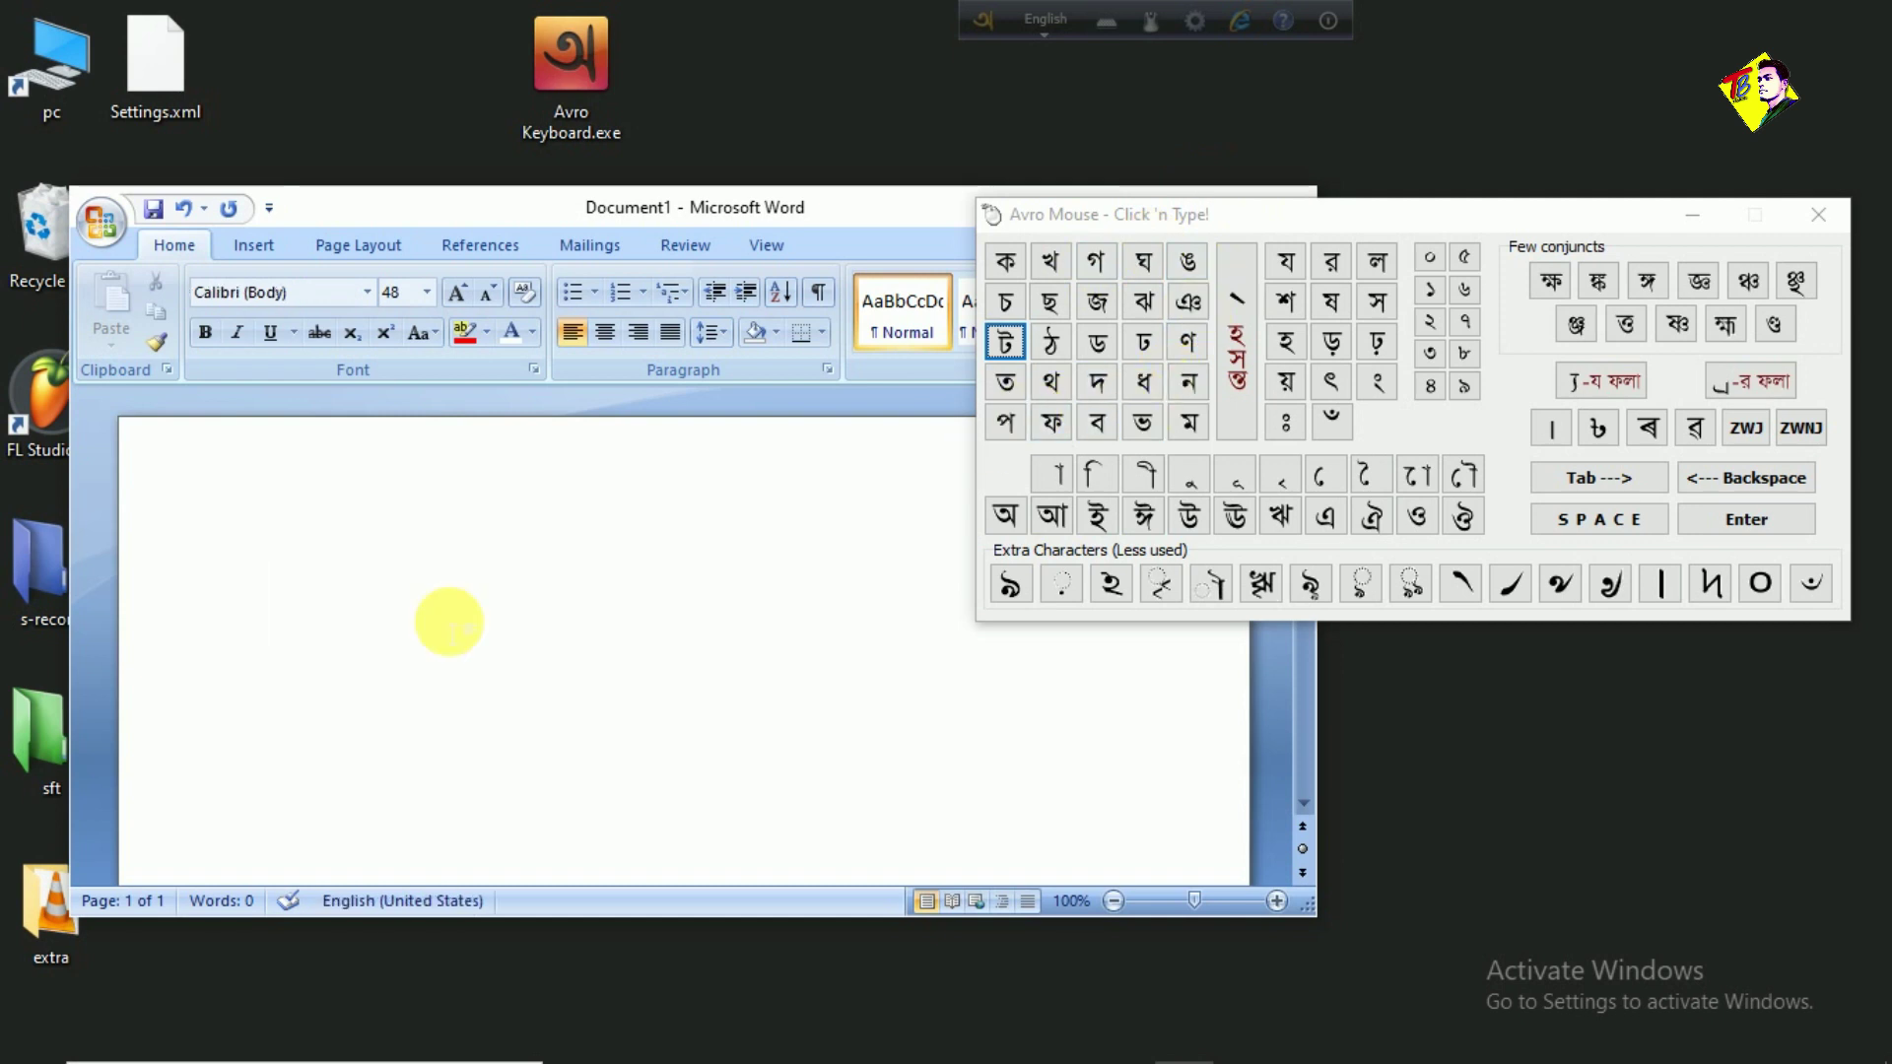
pyautogui.write('ra')
pyautogui.write('l')
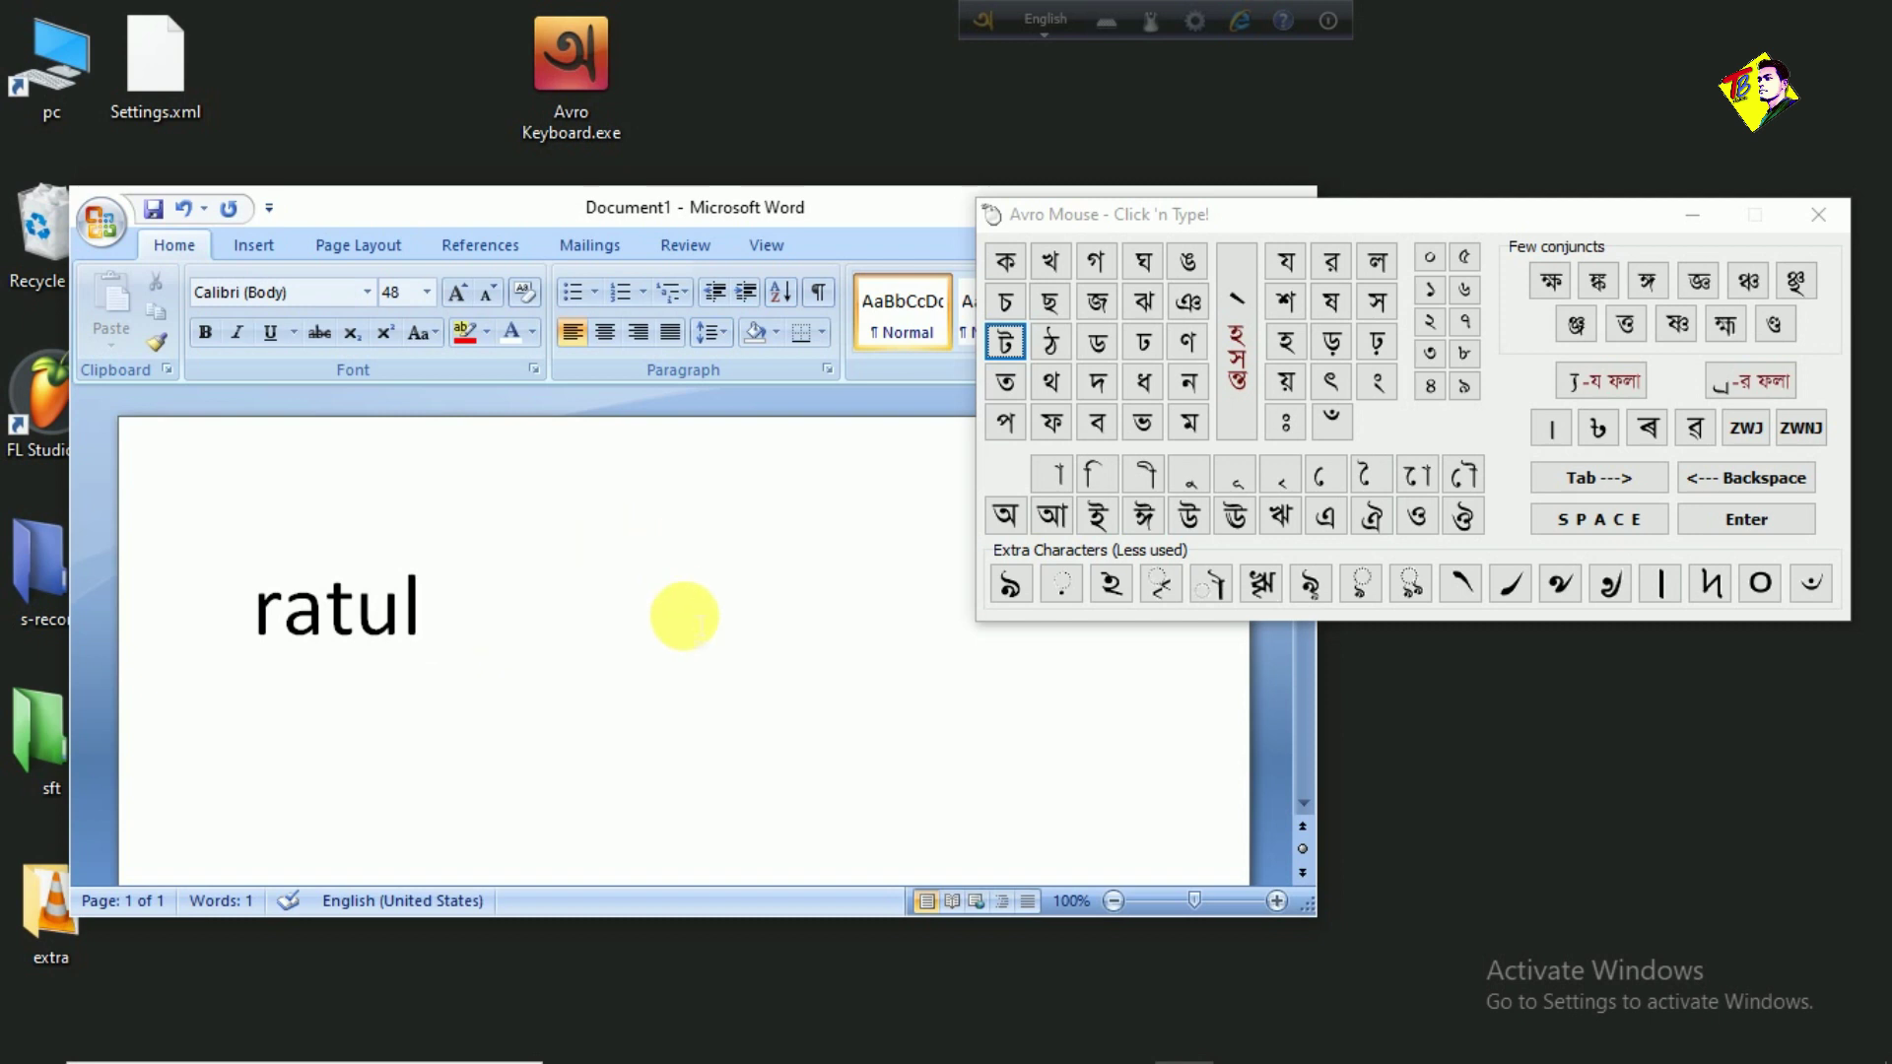
pyautogui.write('(')
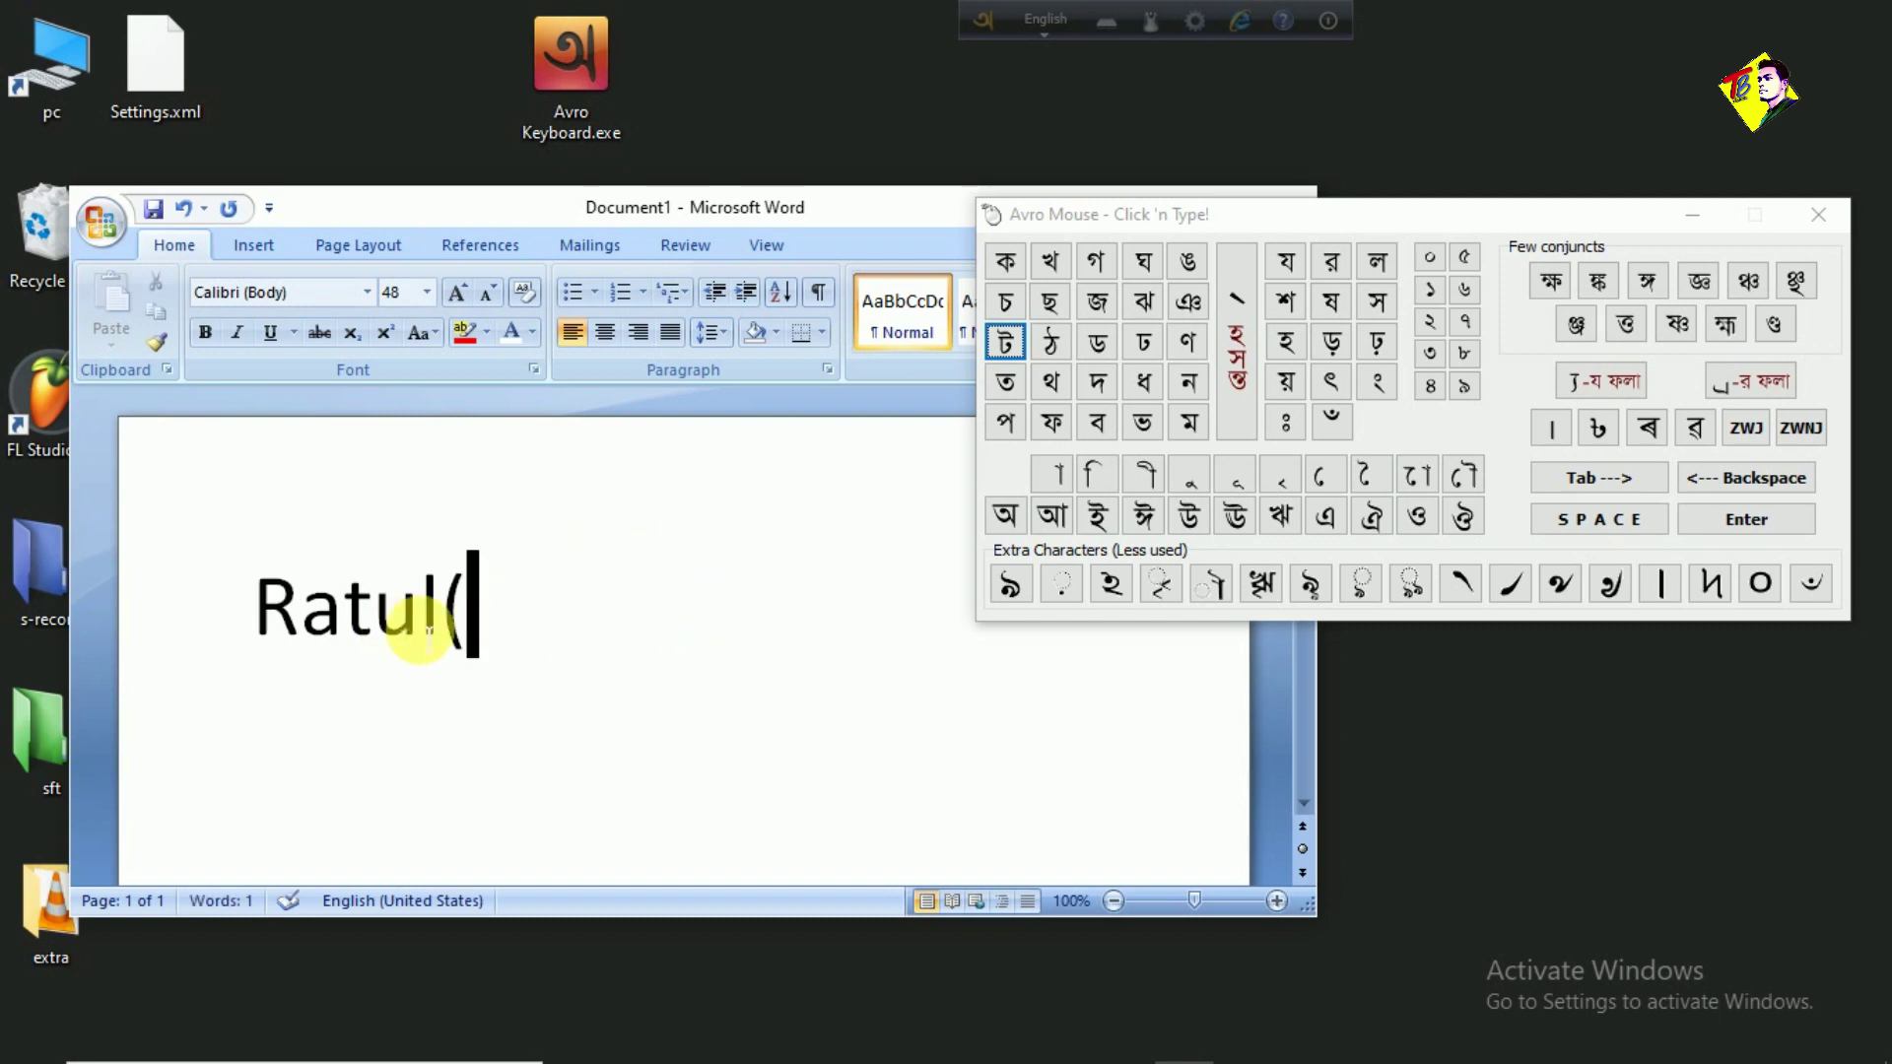
# Step: Enter the same first name in Assamese letters with Avro Mouse and add the closing parenthesis
pyautogui.click(1647, 427)
pyautogui.click(1049, 476)
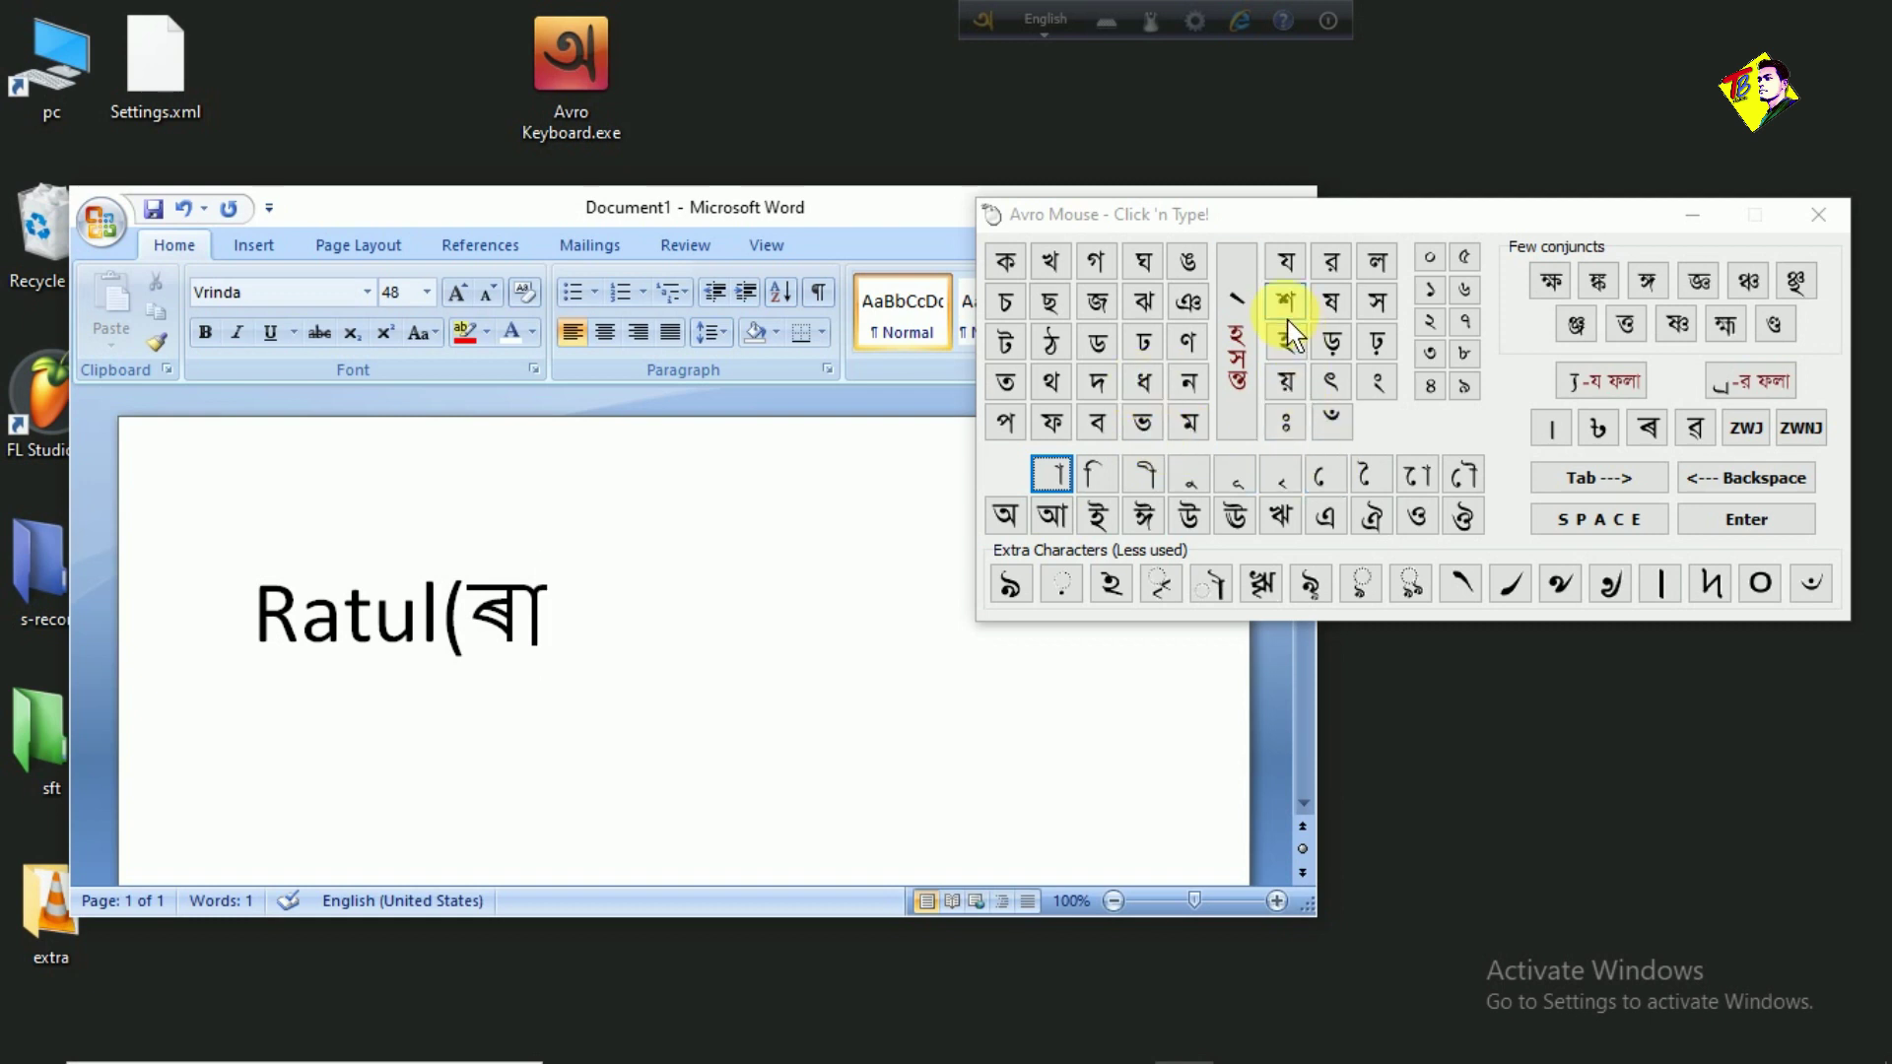
pyautogui.click(1011, 386)
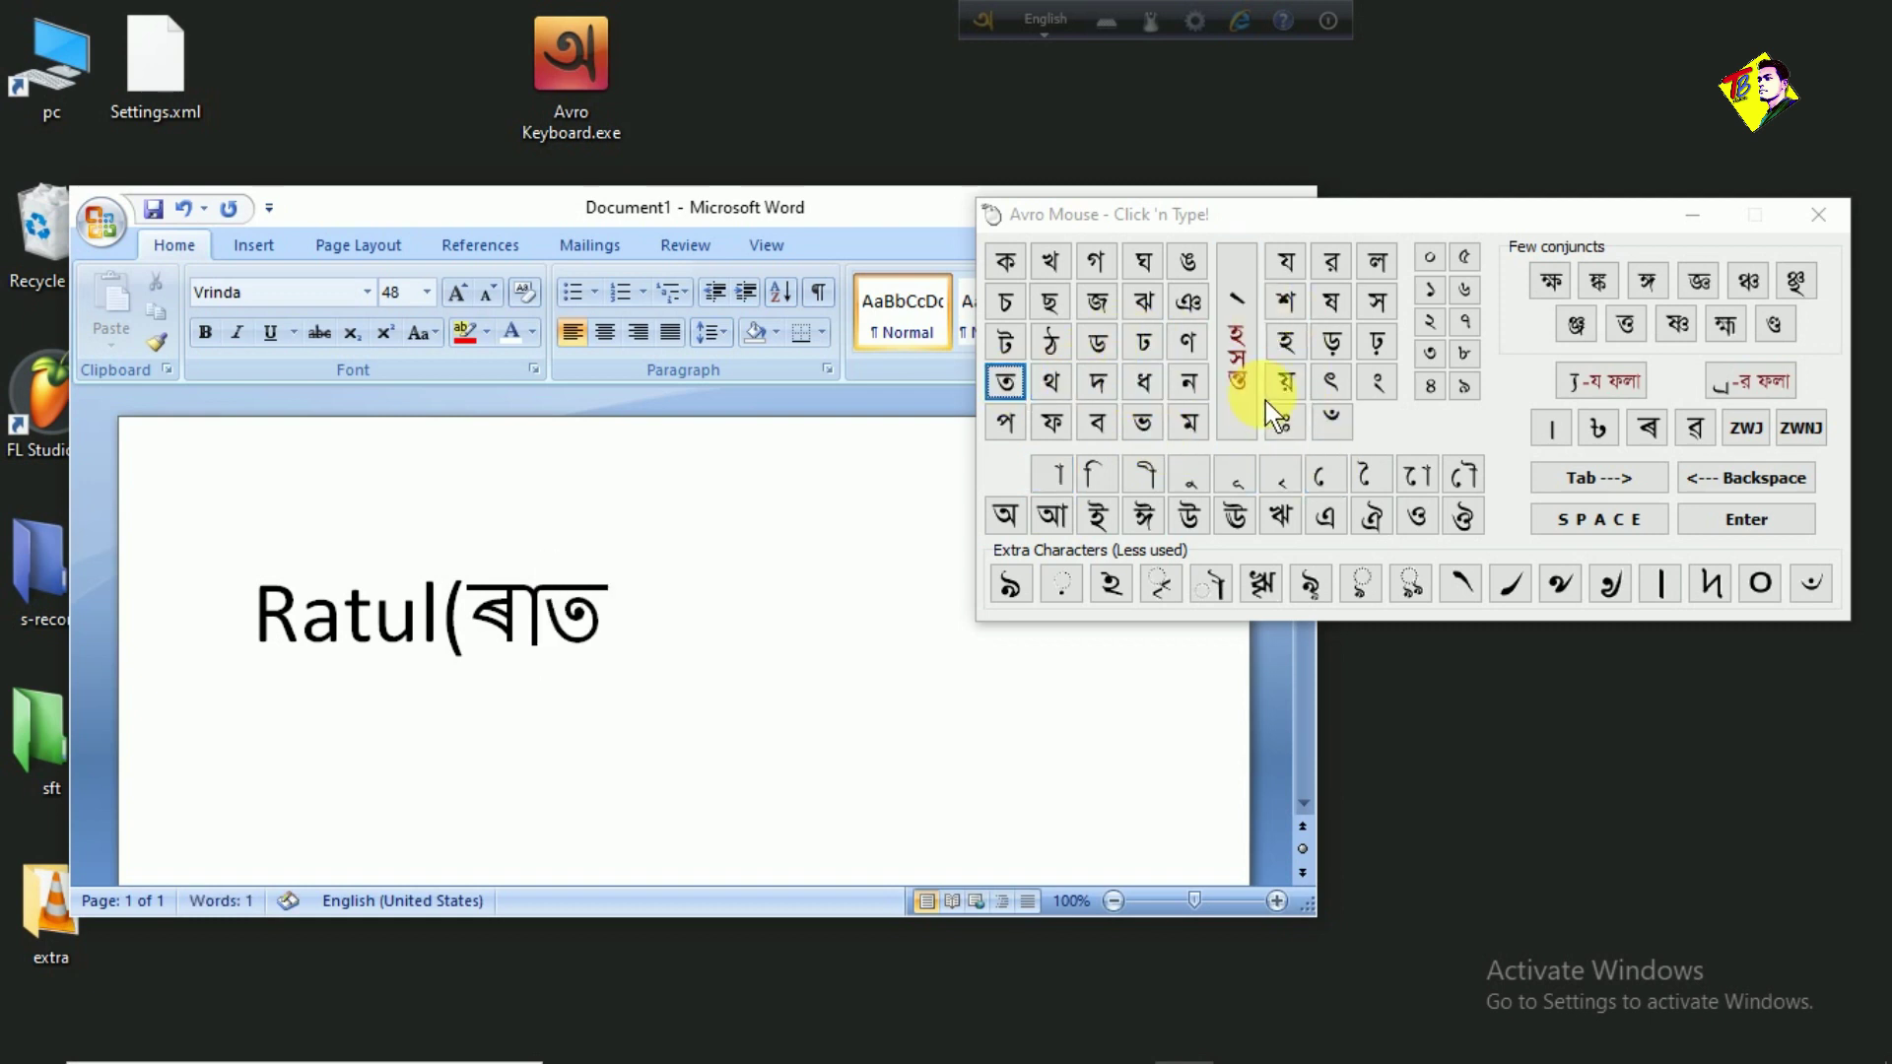
pyautogui.click(1190, 476)
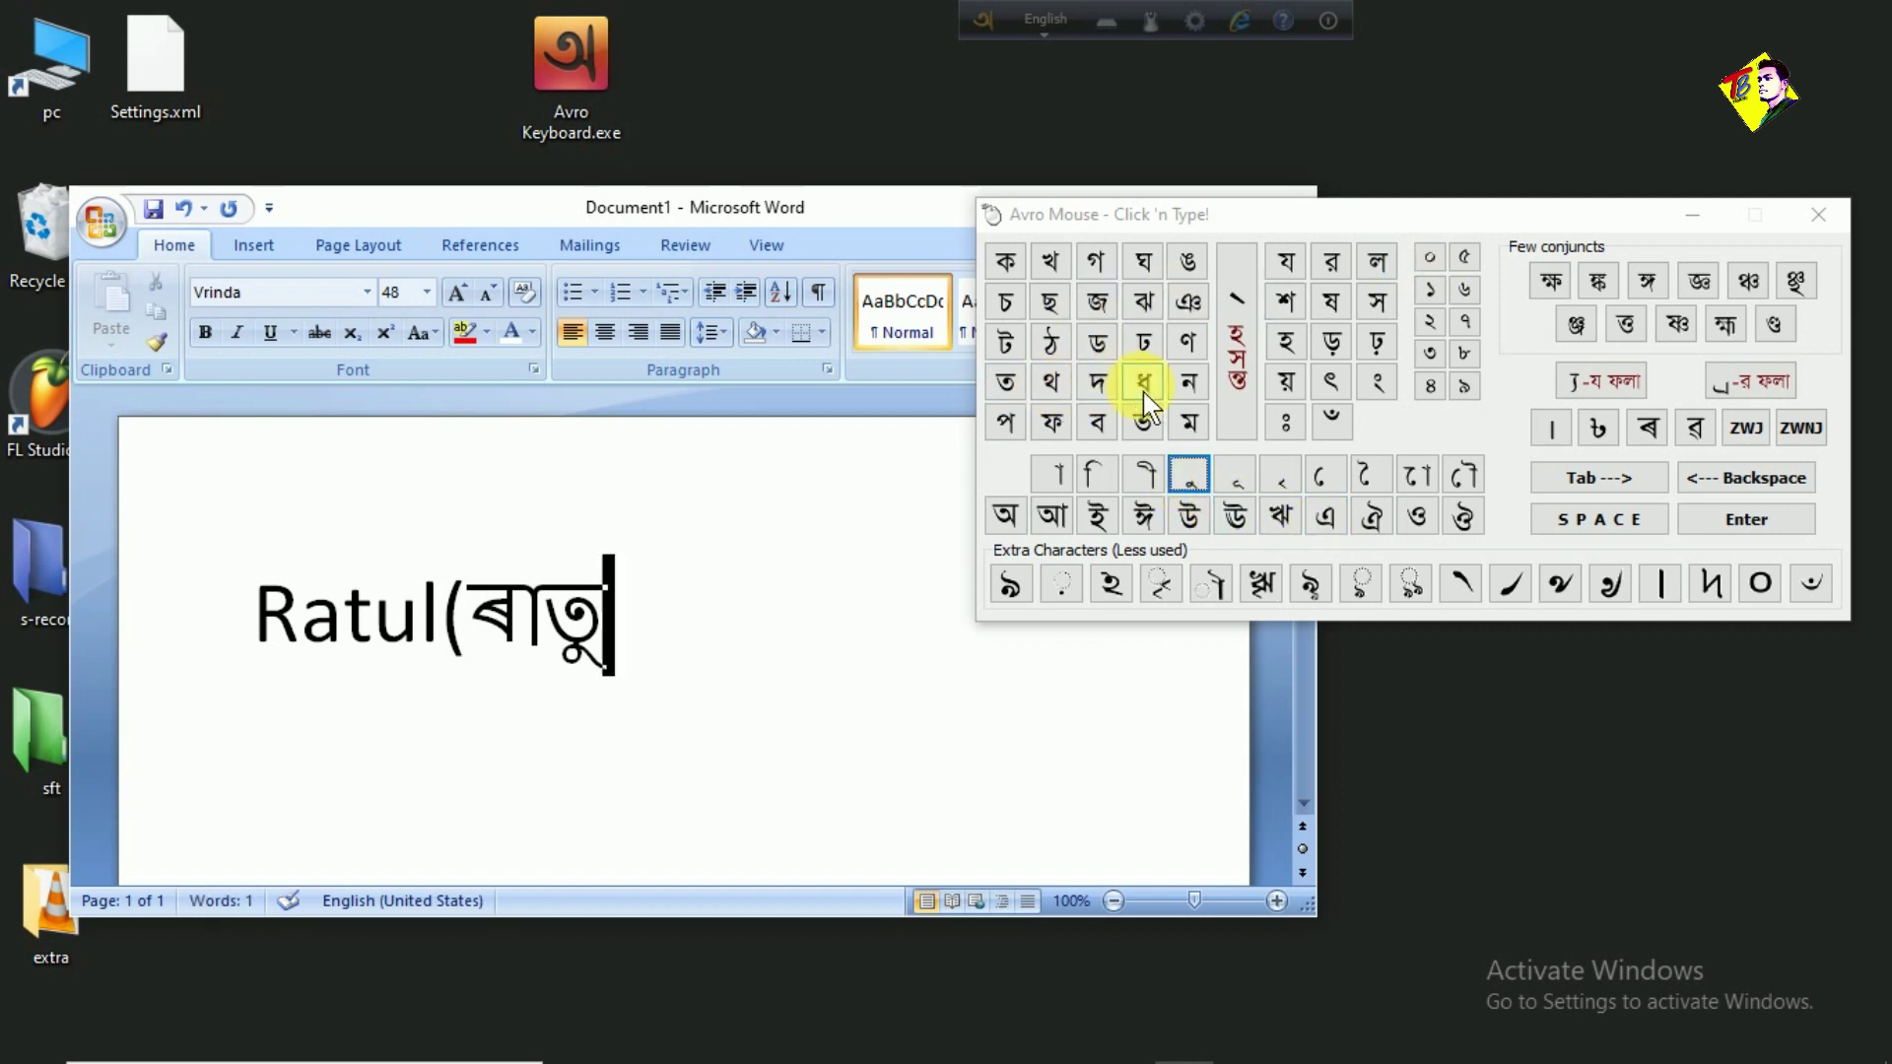
pyautogui.click(1378, 261)
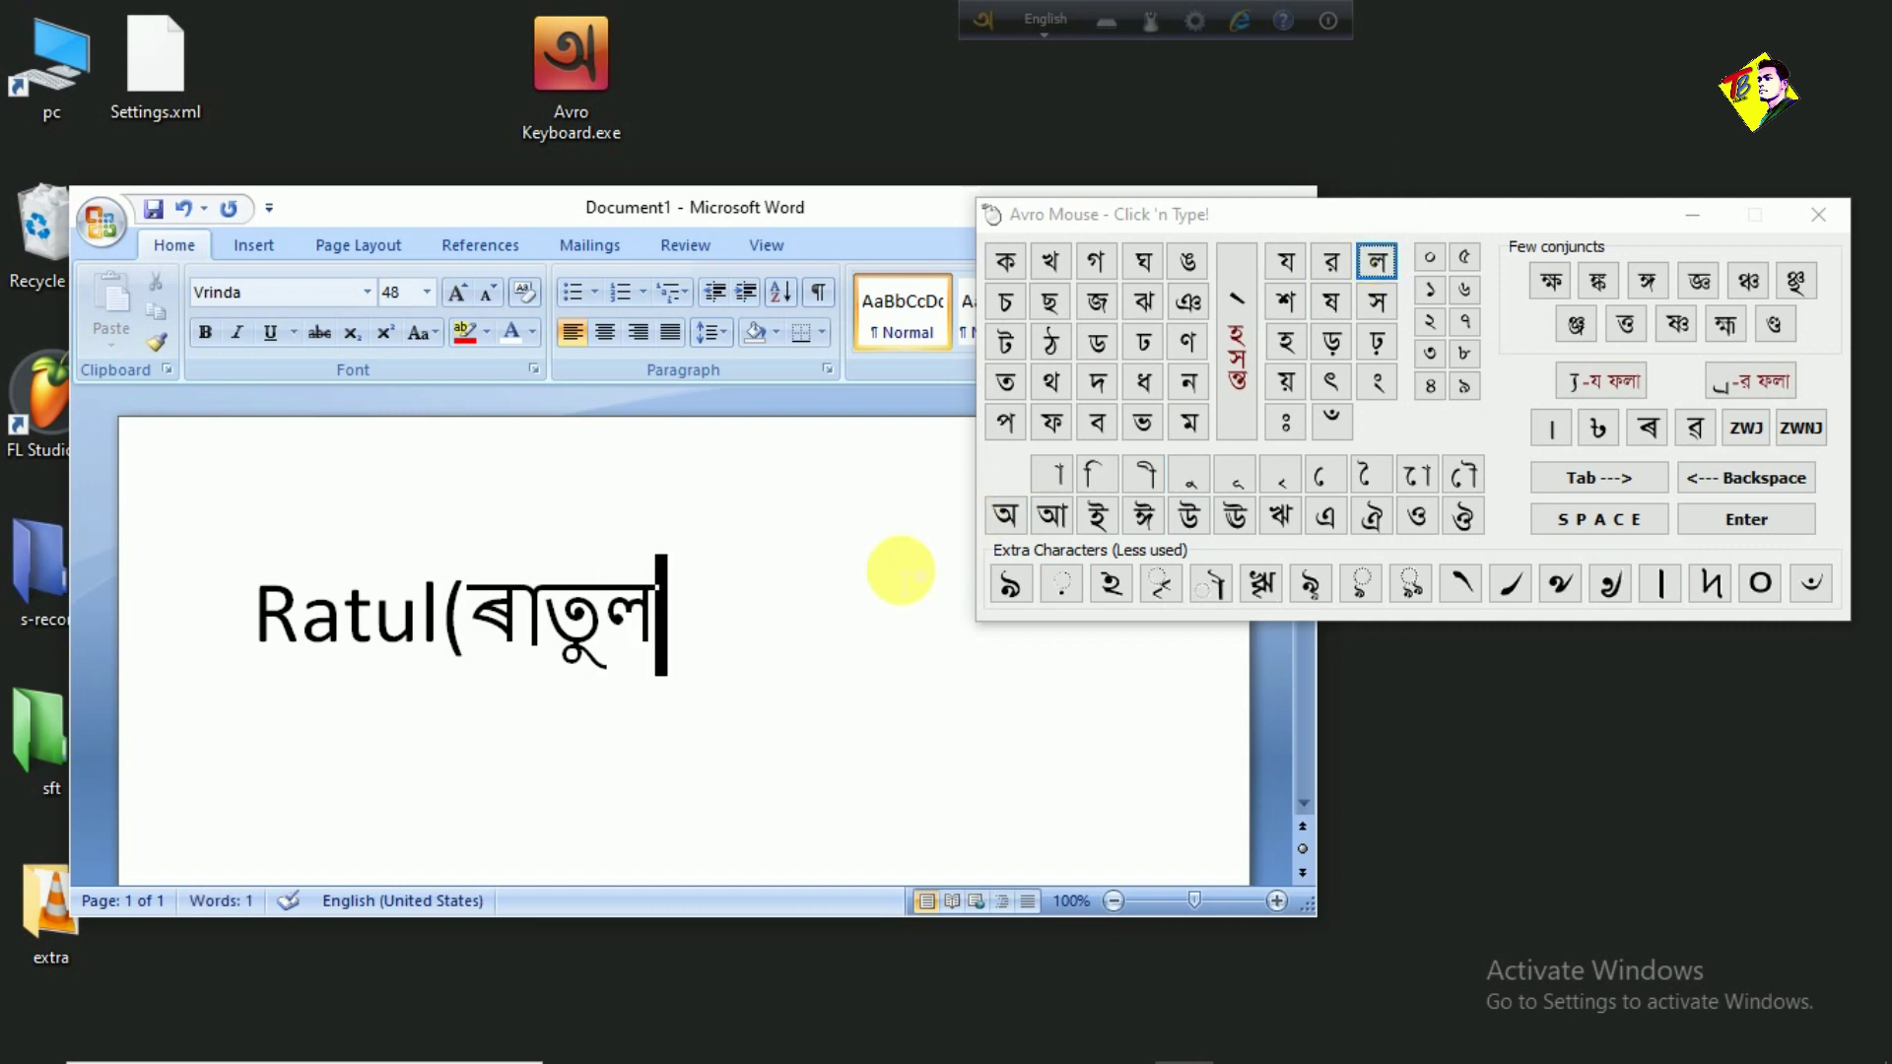
pyautogui.write(')')
# Step: Clear the name text from the Word document and close Word without saving the changes
pyautogui.tripleClick(253, 612)
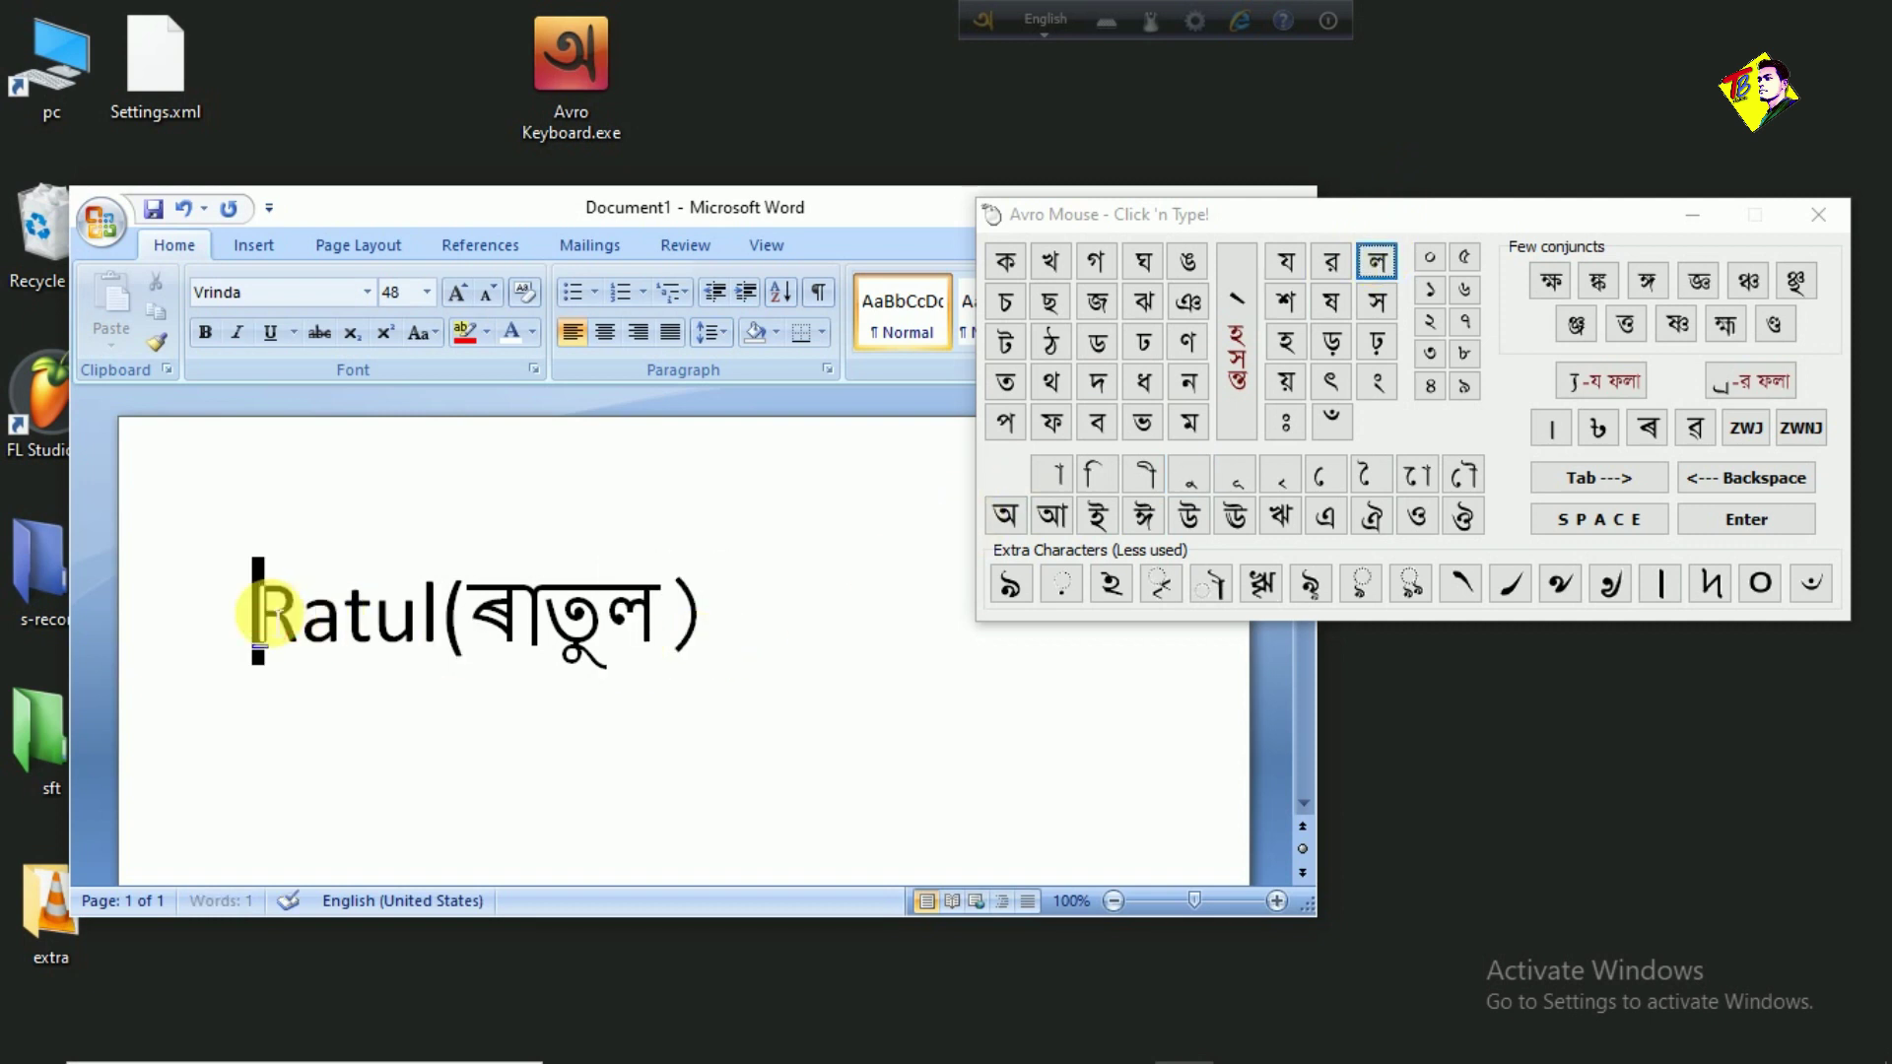
pyautogui.click(741, 655)
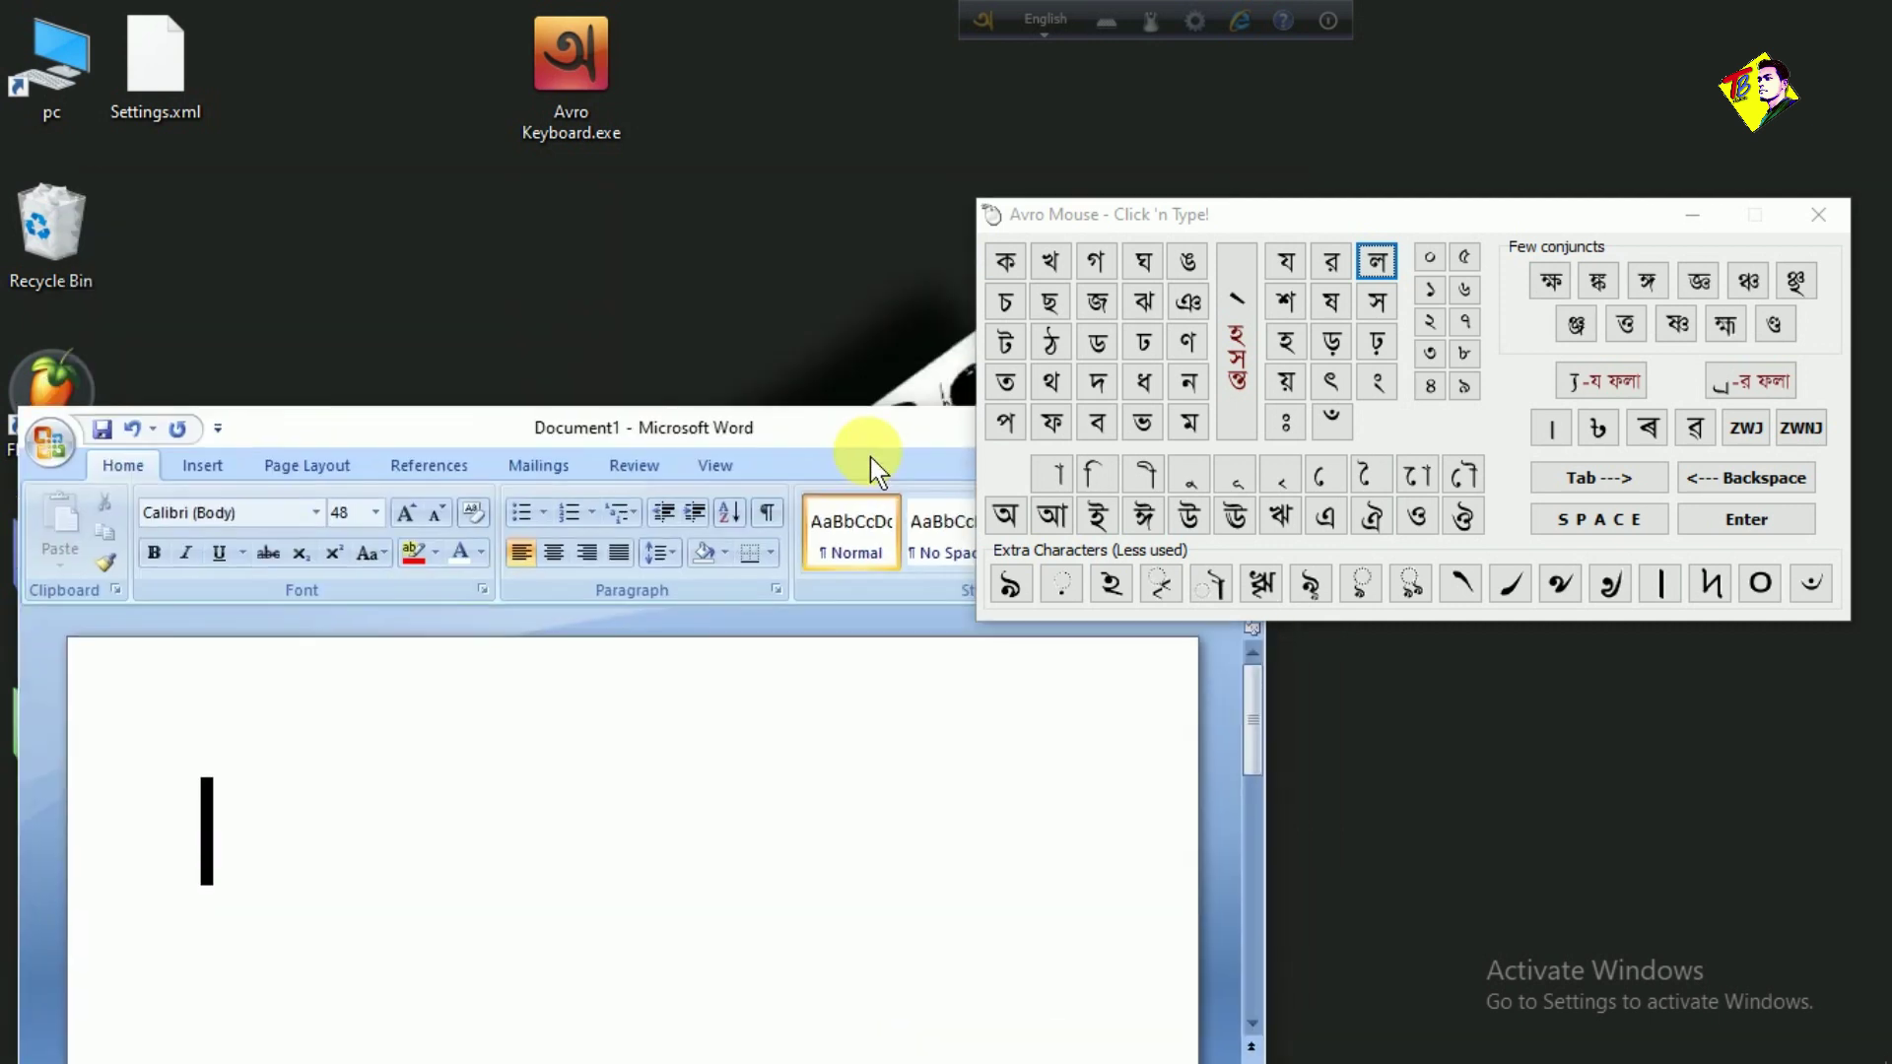
pyautogui.moveTo(872, 458); pyautogui.dragTo(439, 368)
pyautogui.click(805, 394)
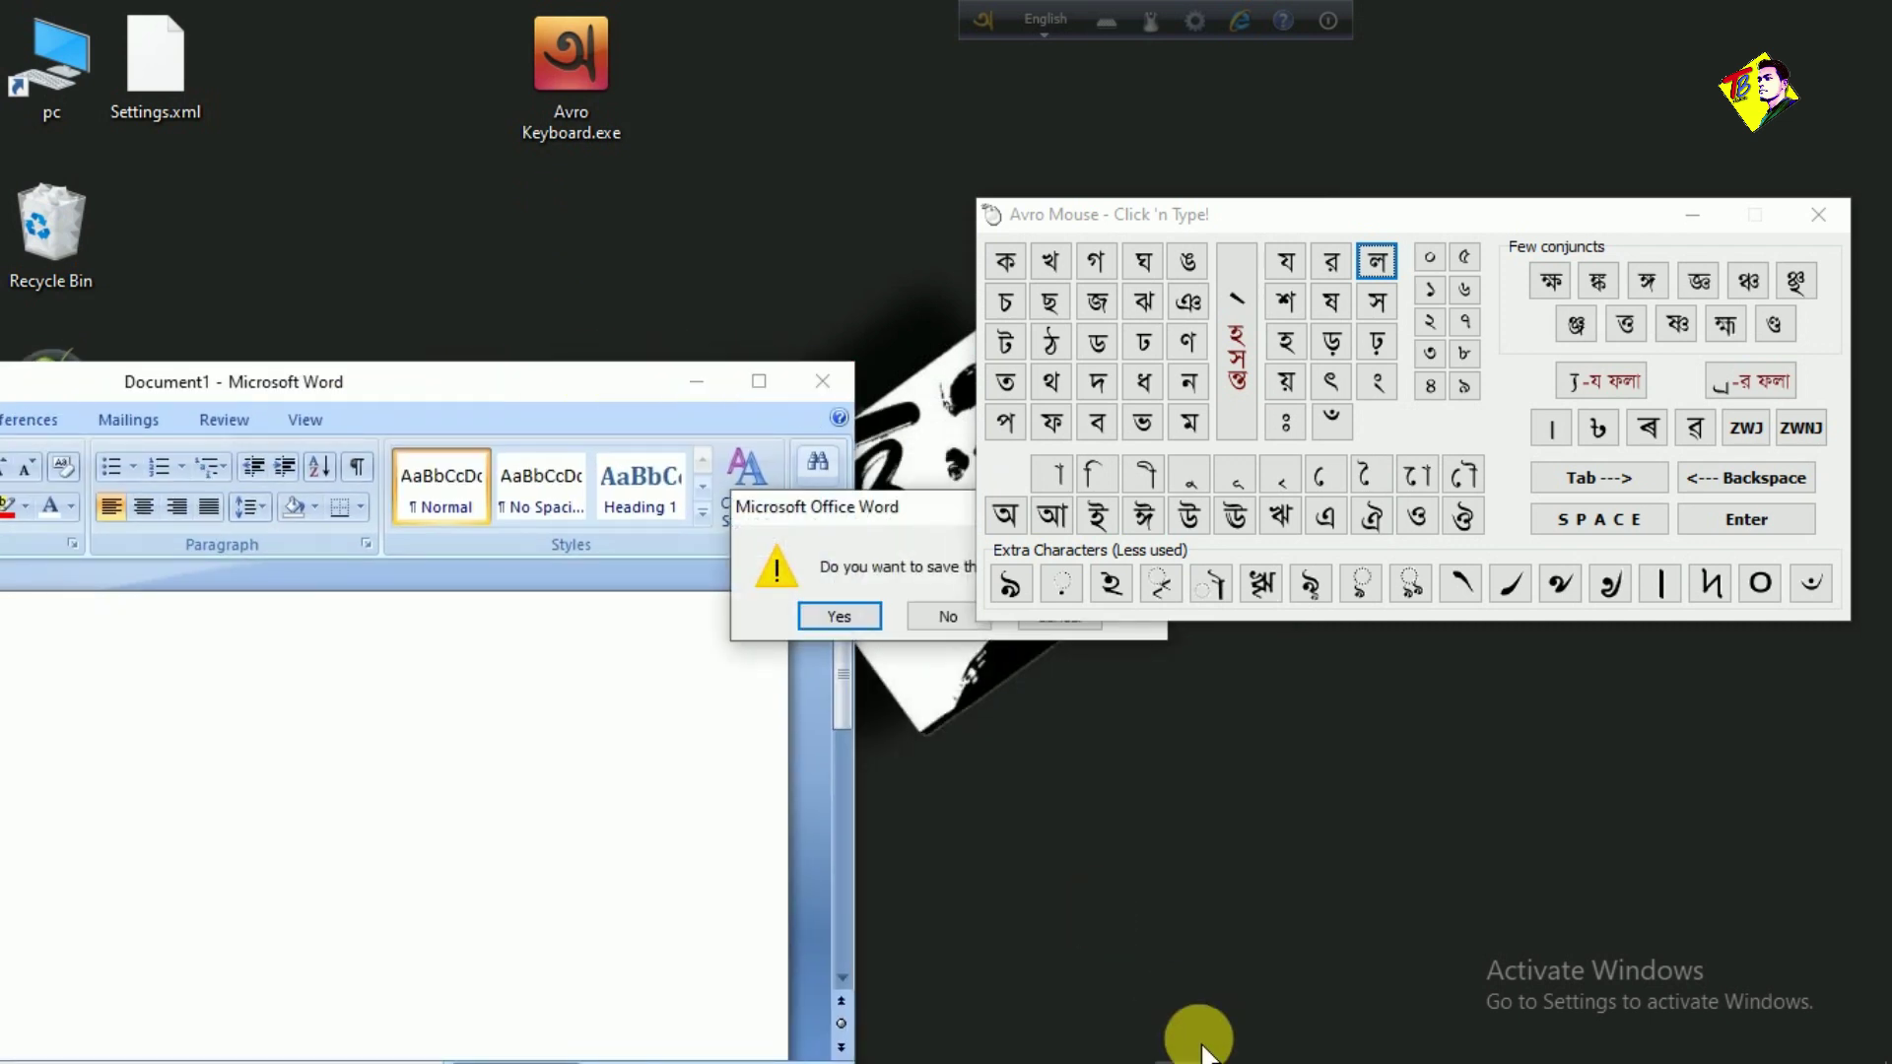
pyautogui.click(948, 621)
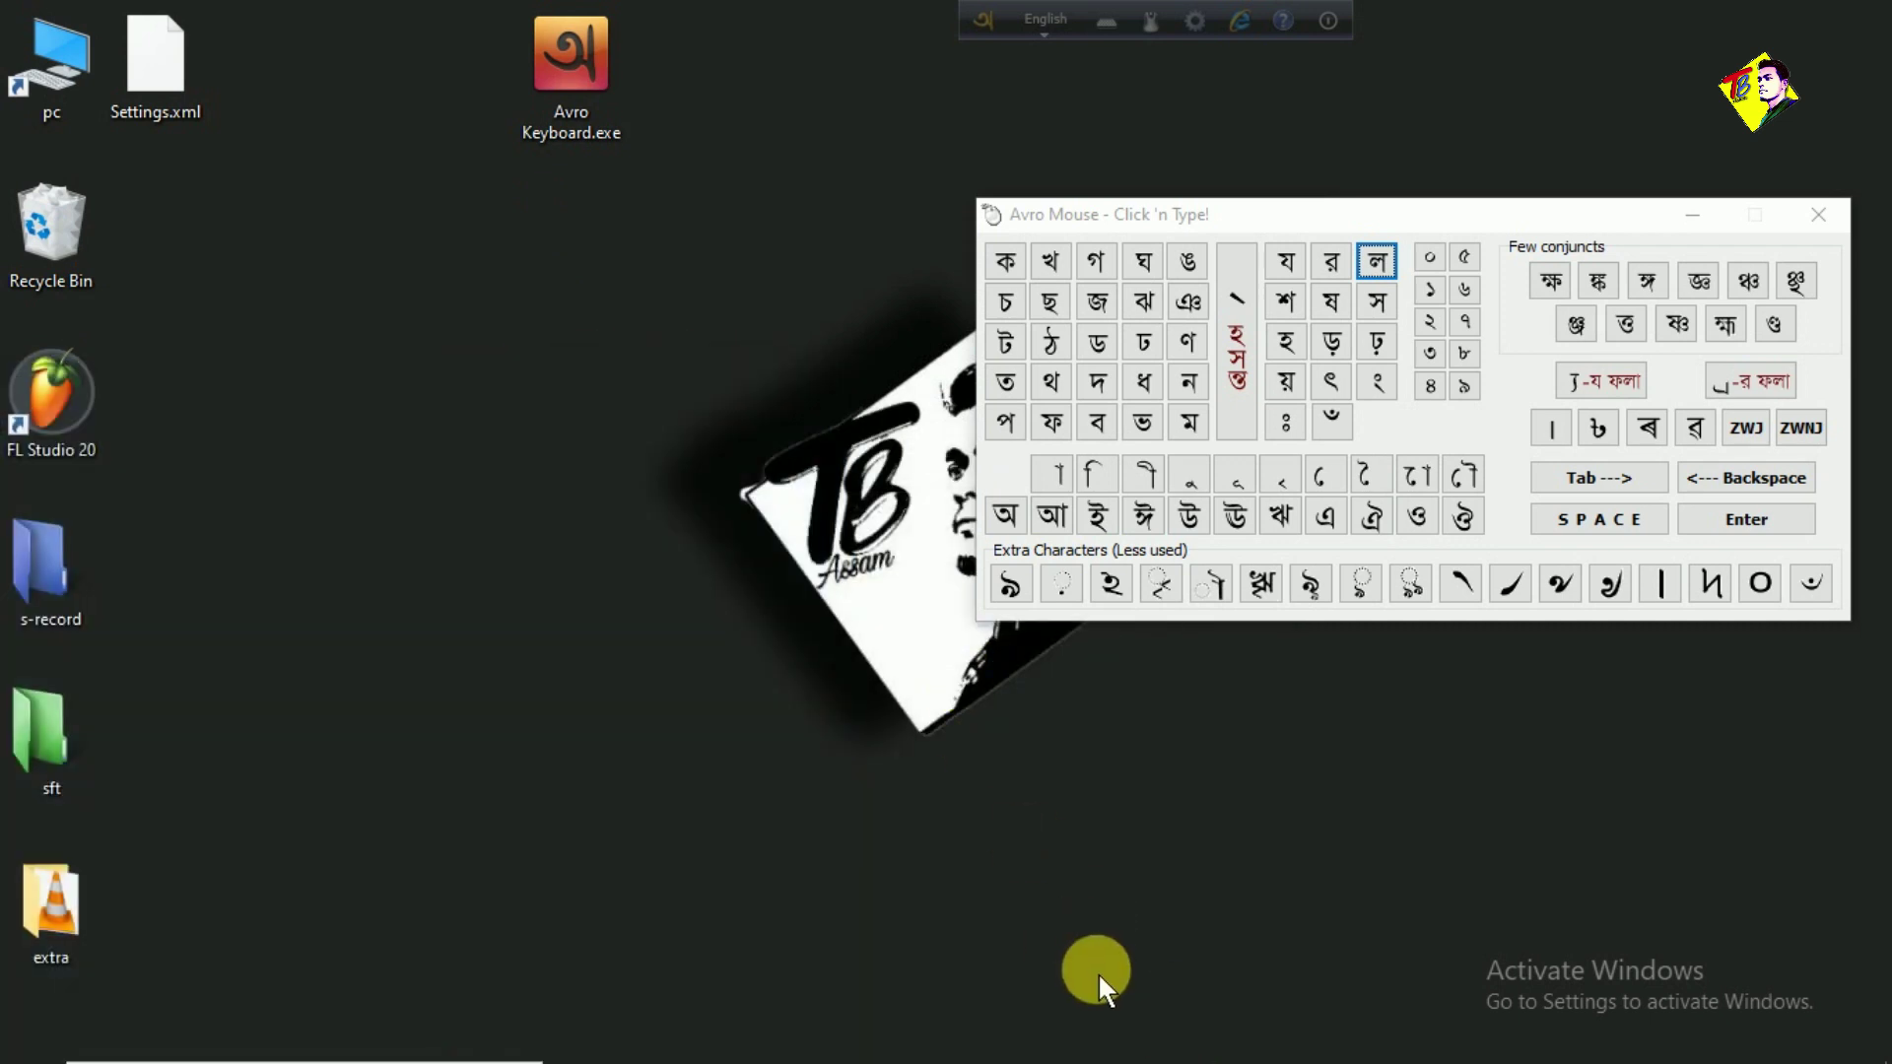
# Step: Switch to PowerPoint, reposition its window and the Avro Mouse window, and start editing the slide's title placeholder
pyautogui.click(1182, 1054)
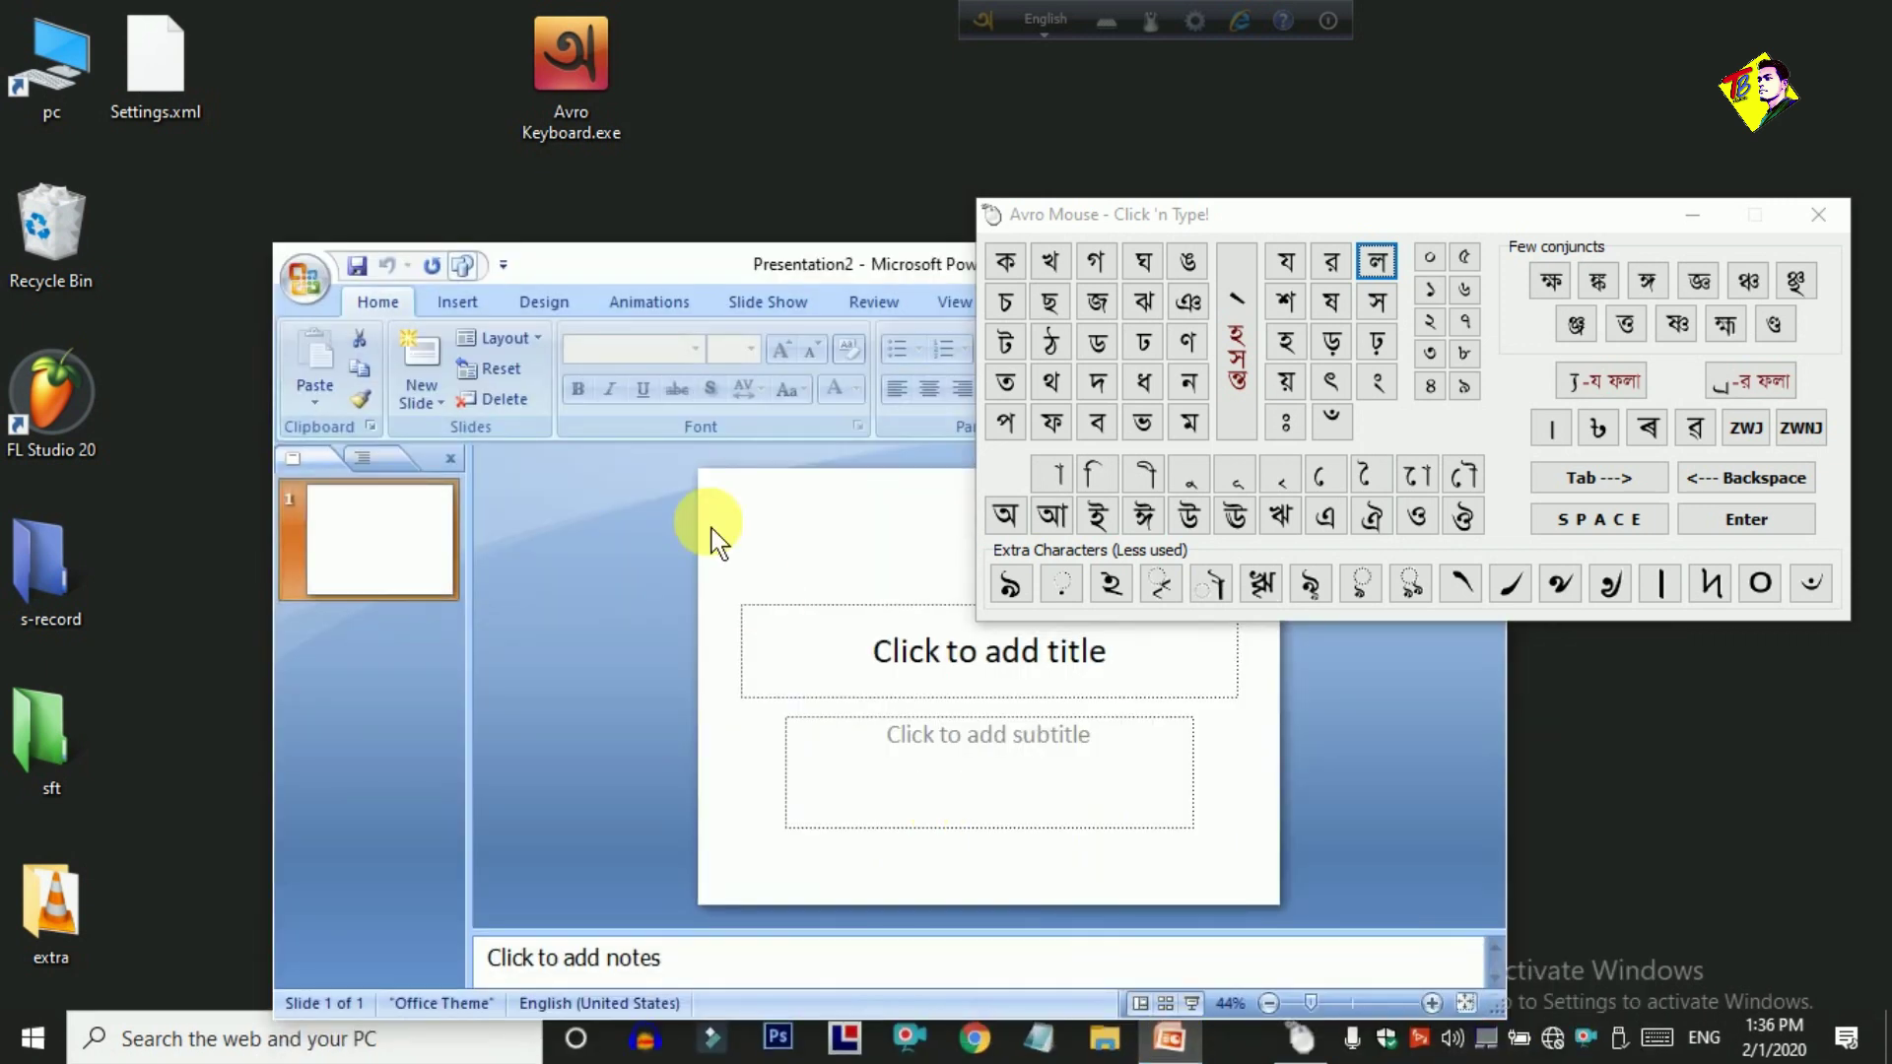
pyautogui.moveTo(752, 262); pyautogui.dragTo(510, 156)
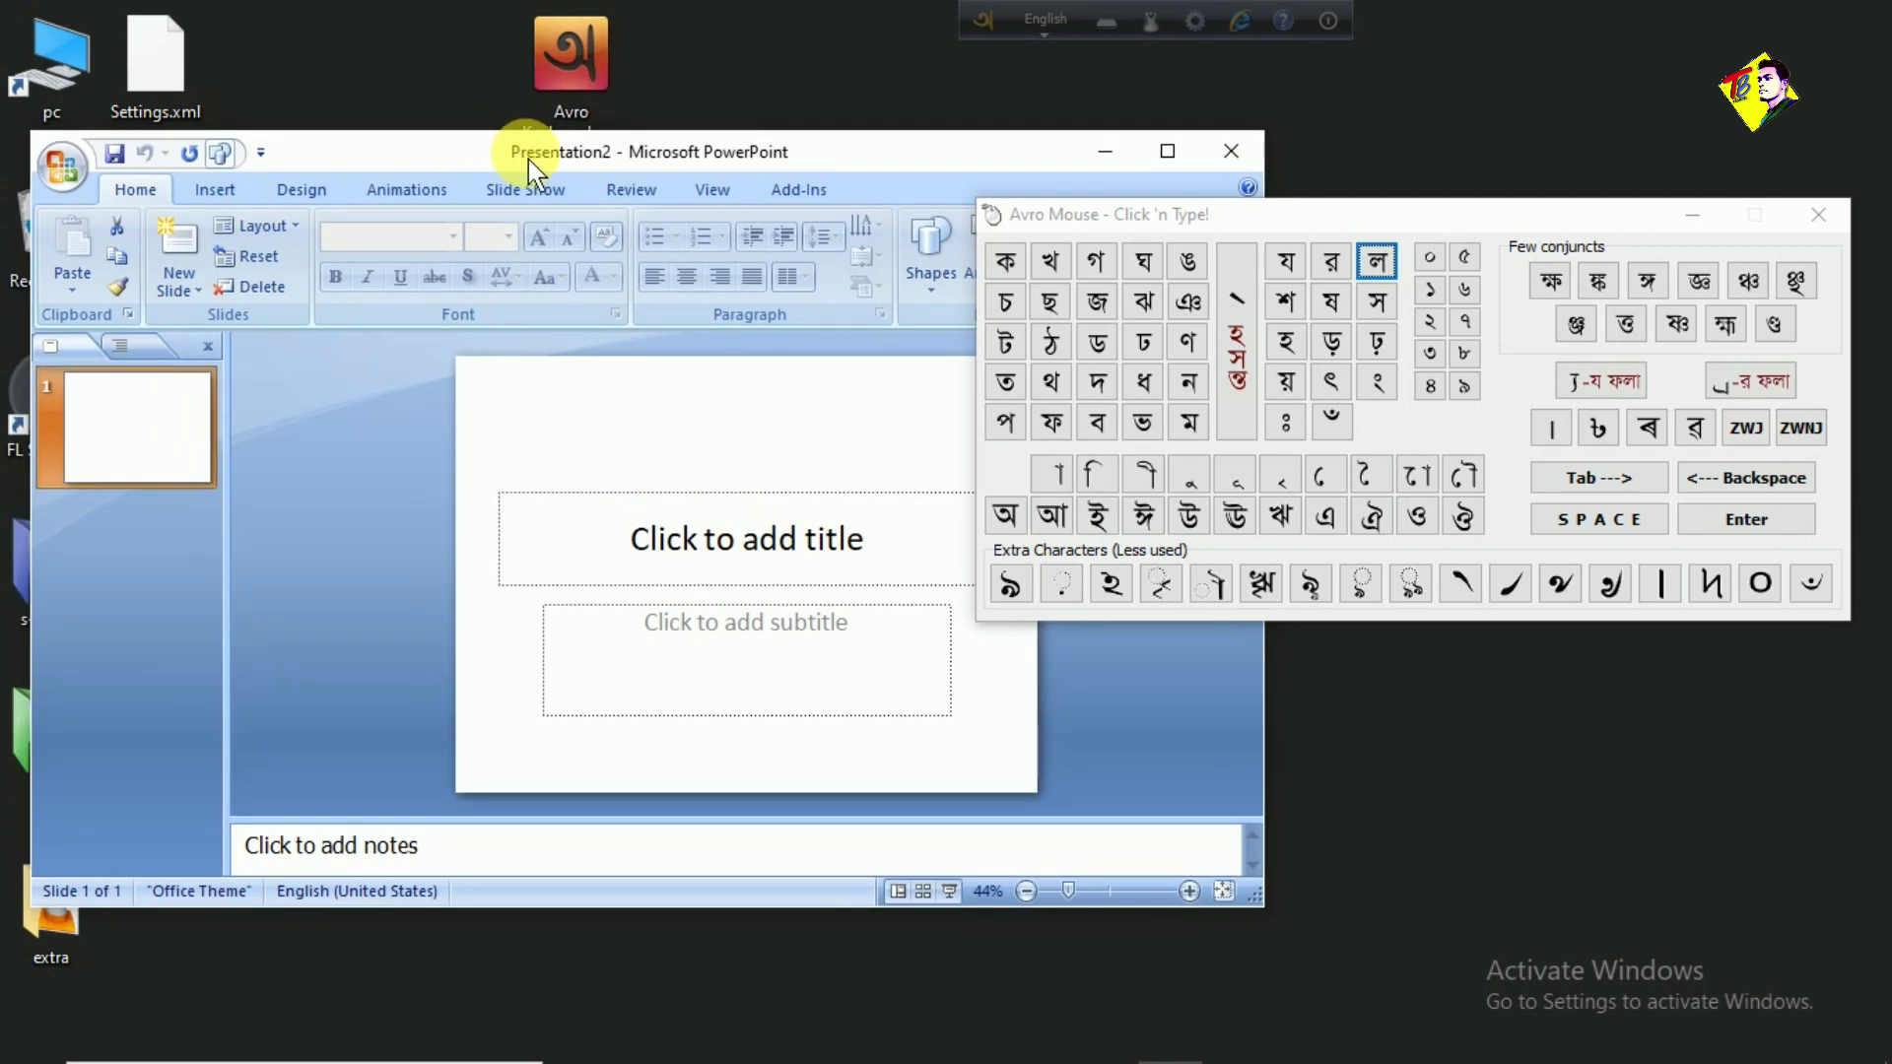
pyautogui.click(885, 558)
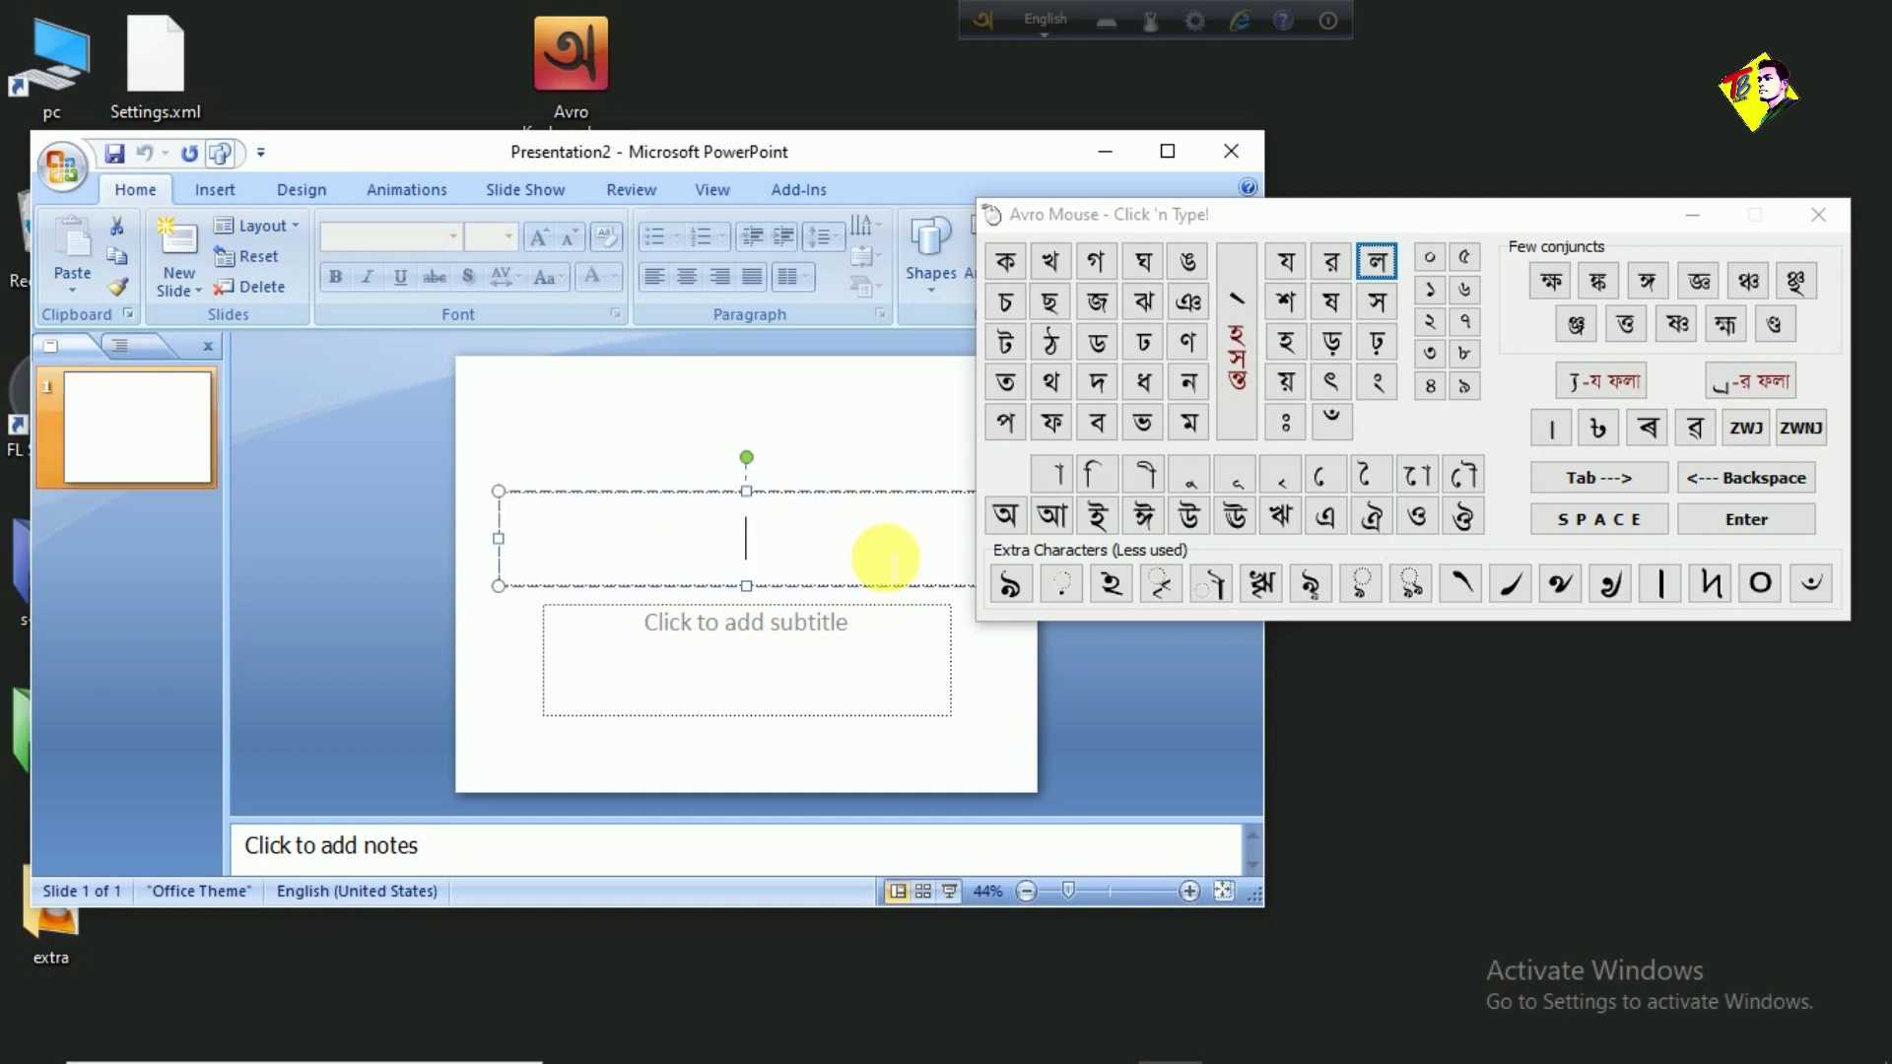
pyautogui.moveTo(1330, 229)
pyautogui.mouseDown()
pyautogui.moveTo(1264, 255)
pyautogui.moveTo(1326, 202)
pyautogui.mouseUp()
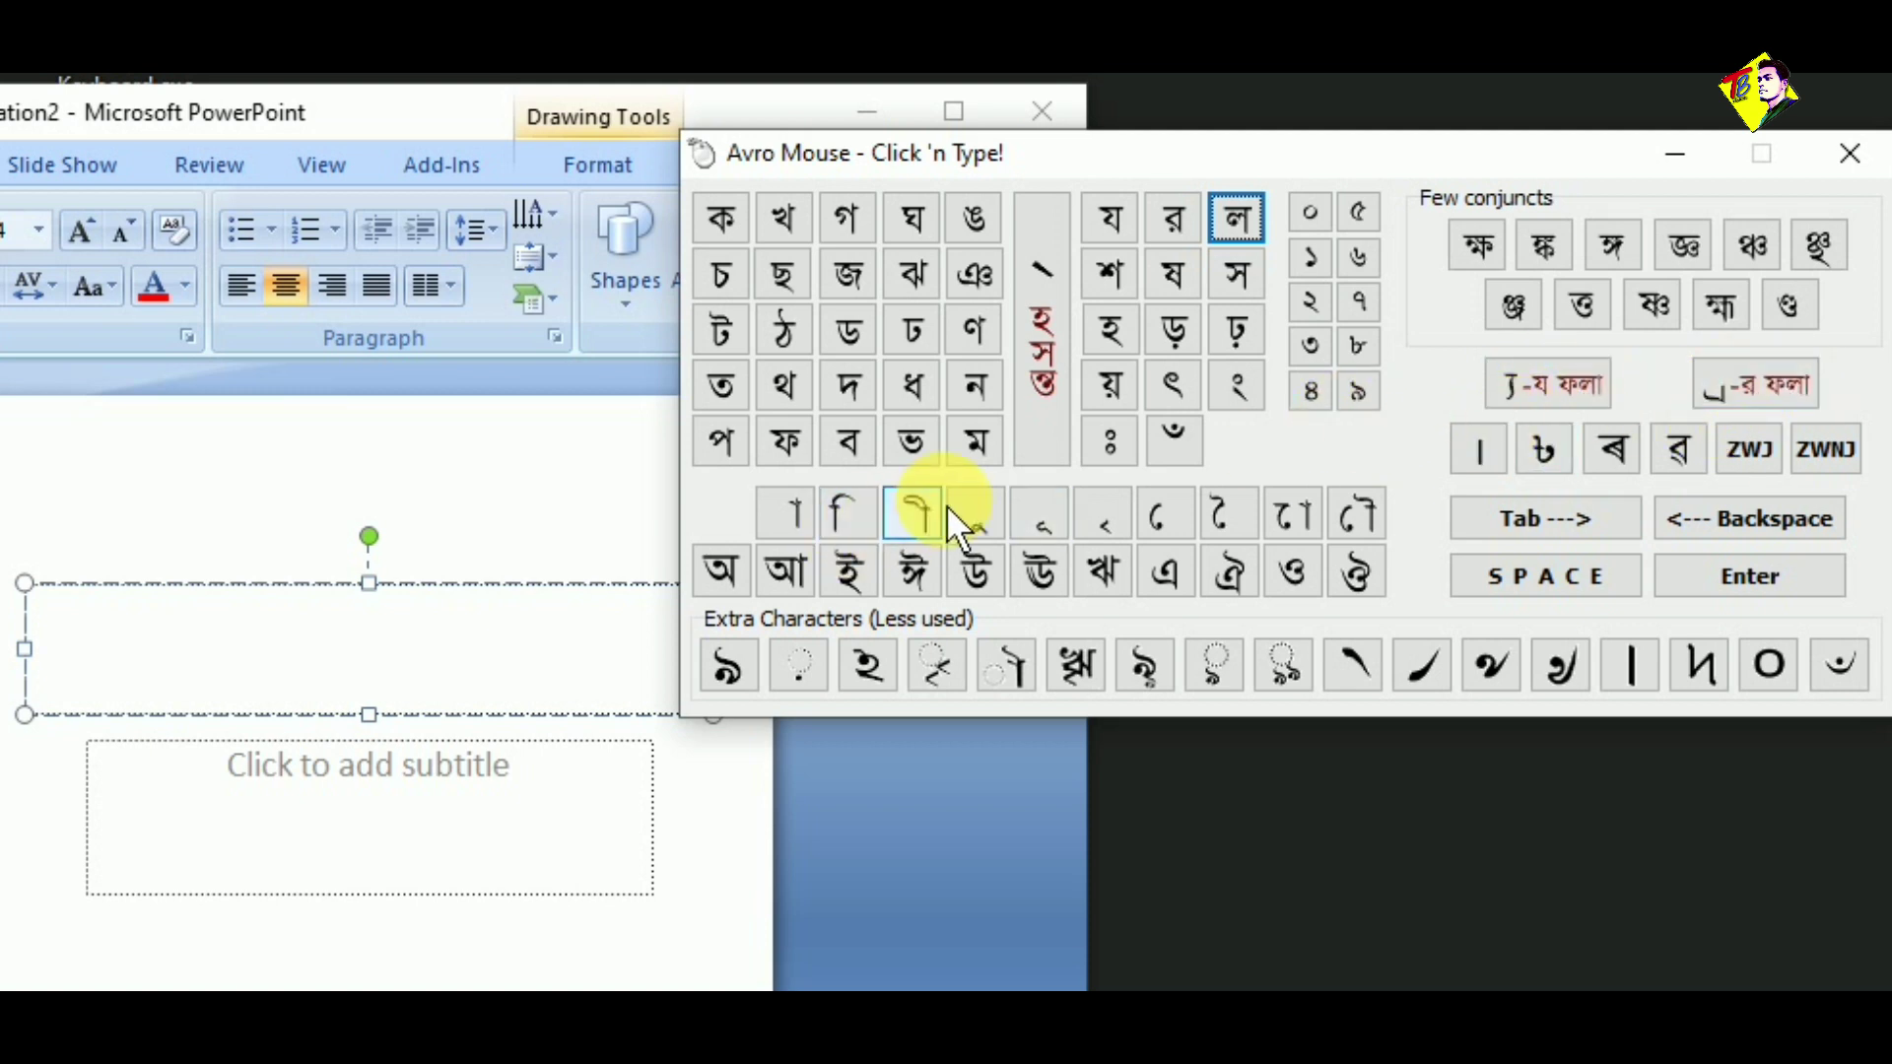
# Step: Enter শ in the slide title with Avro Mouse, add য-ফলা and র-ফলা to it, and clear the title
pyautogui.click(1120, 297)
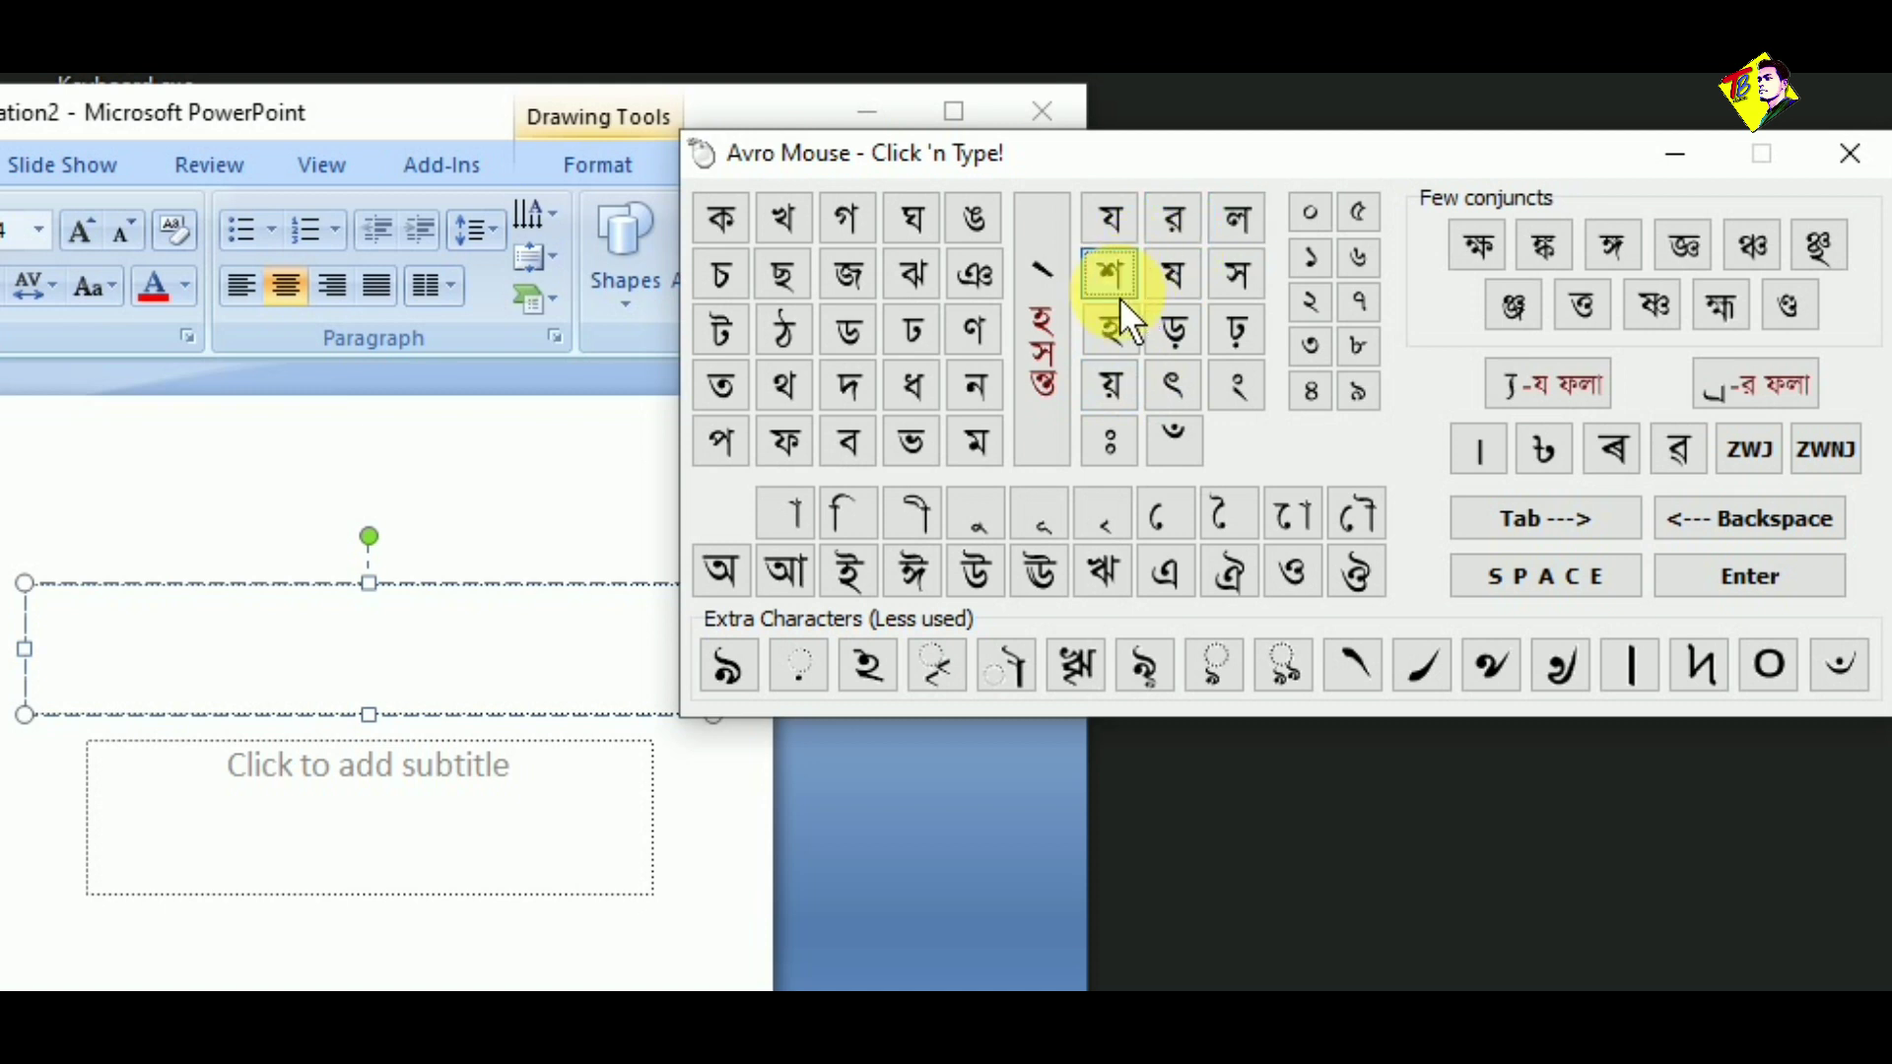
pyautogui.click(336, 670)
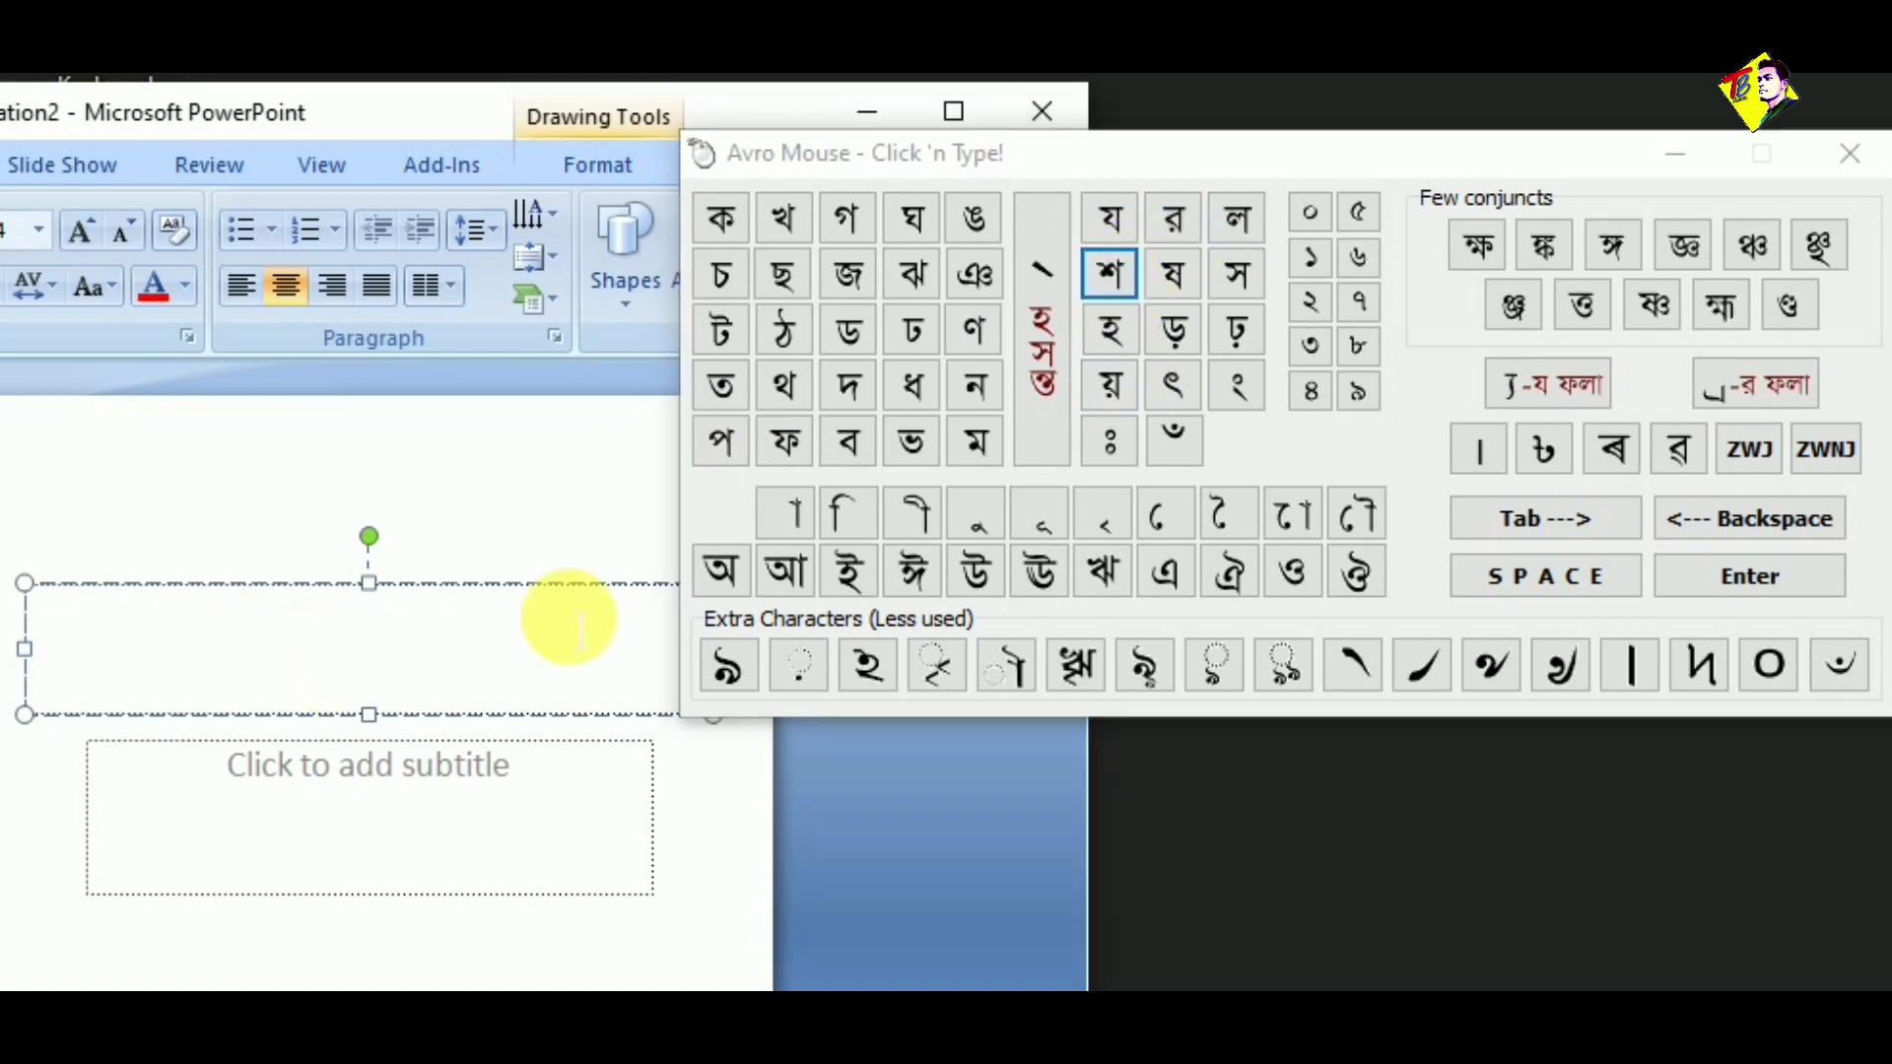
pyautogui.click(1120, 280)
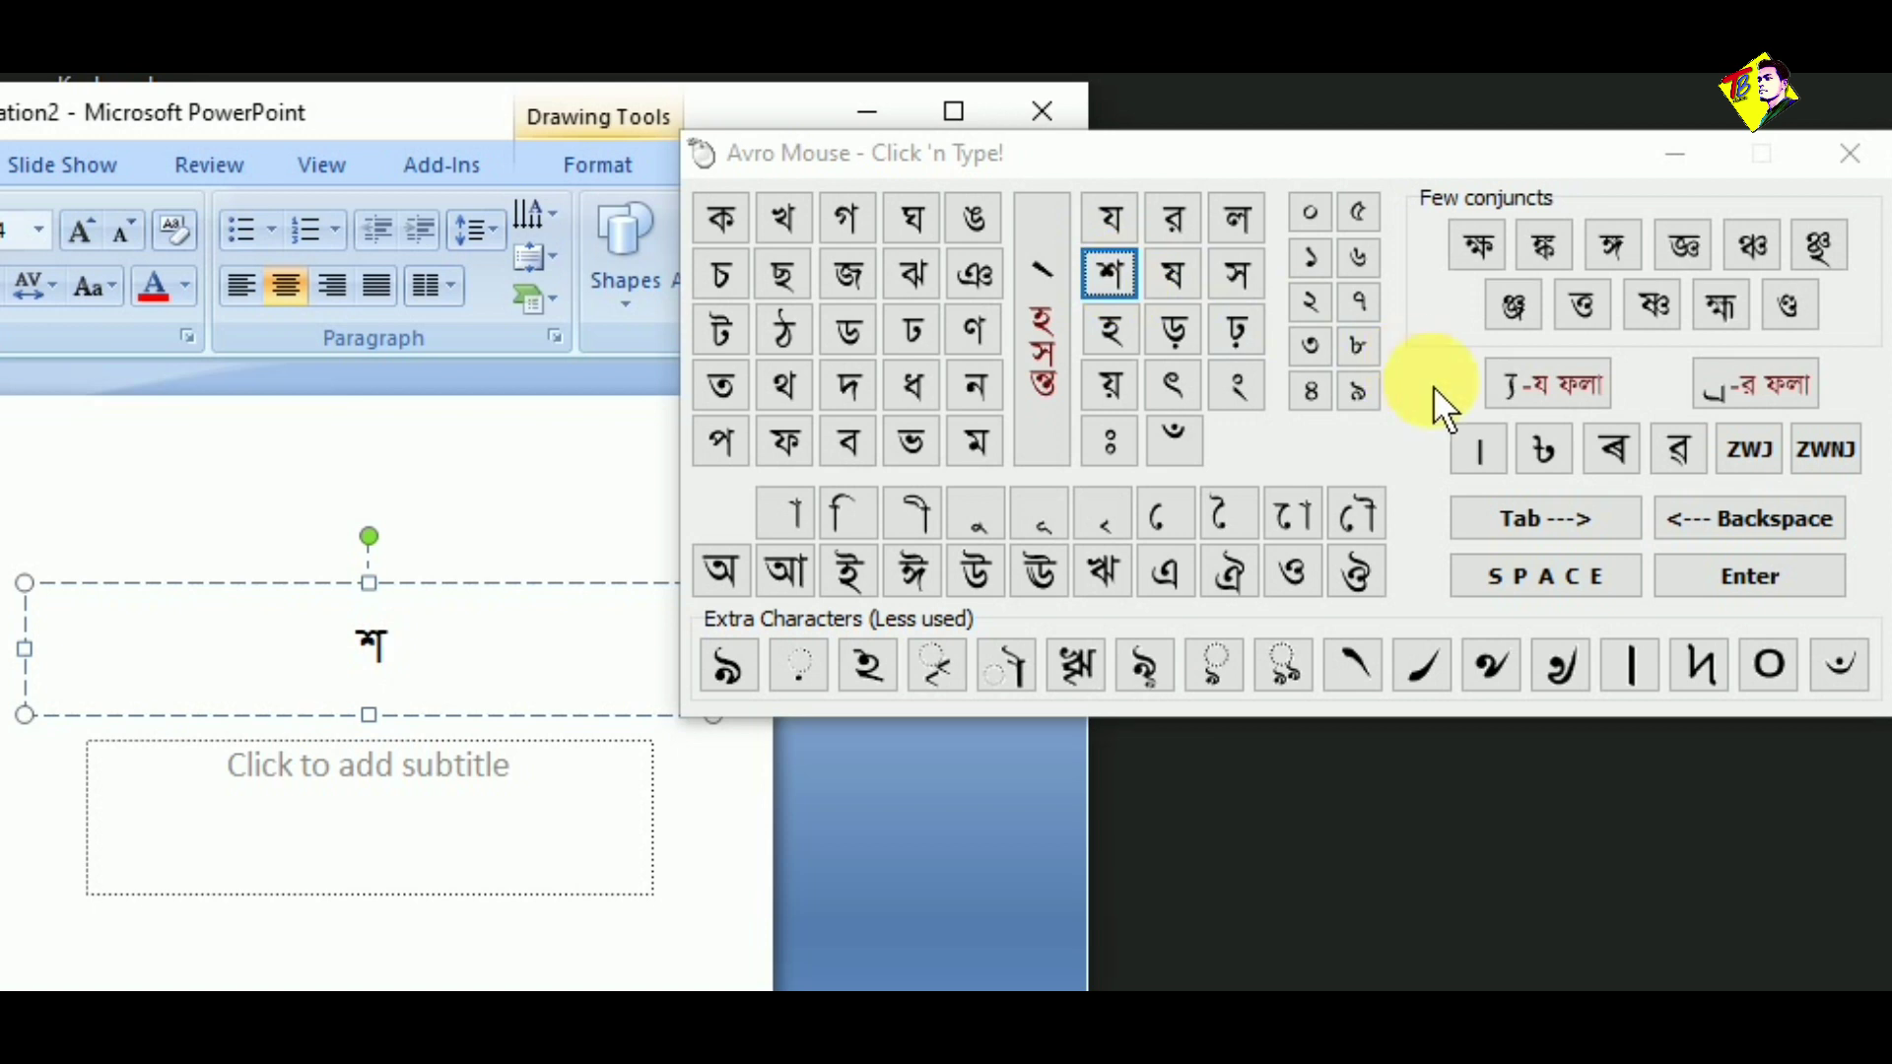
pyautogui.click(1559, 383)
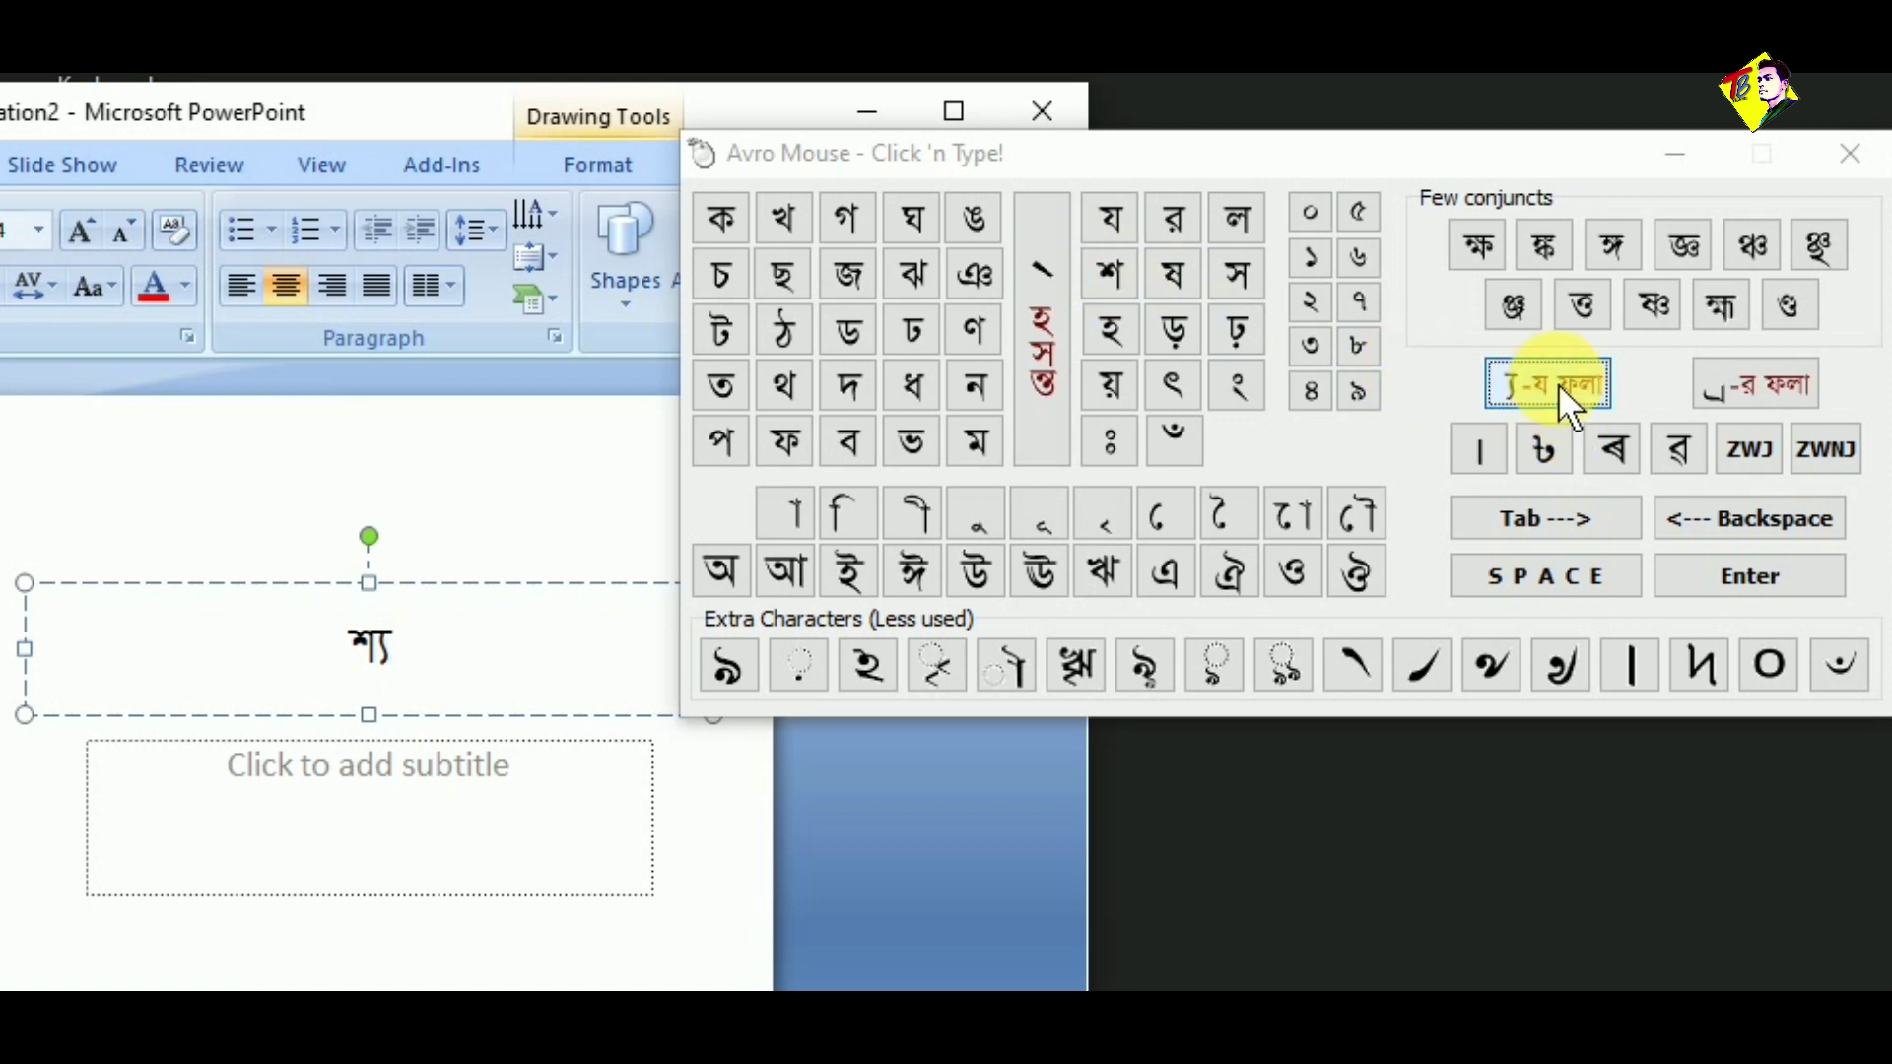
pyautogui.click(1719, 386)
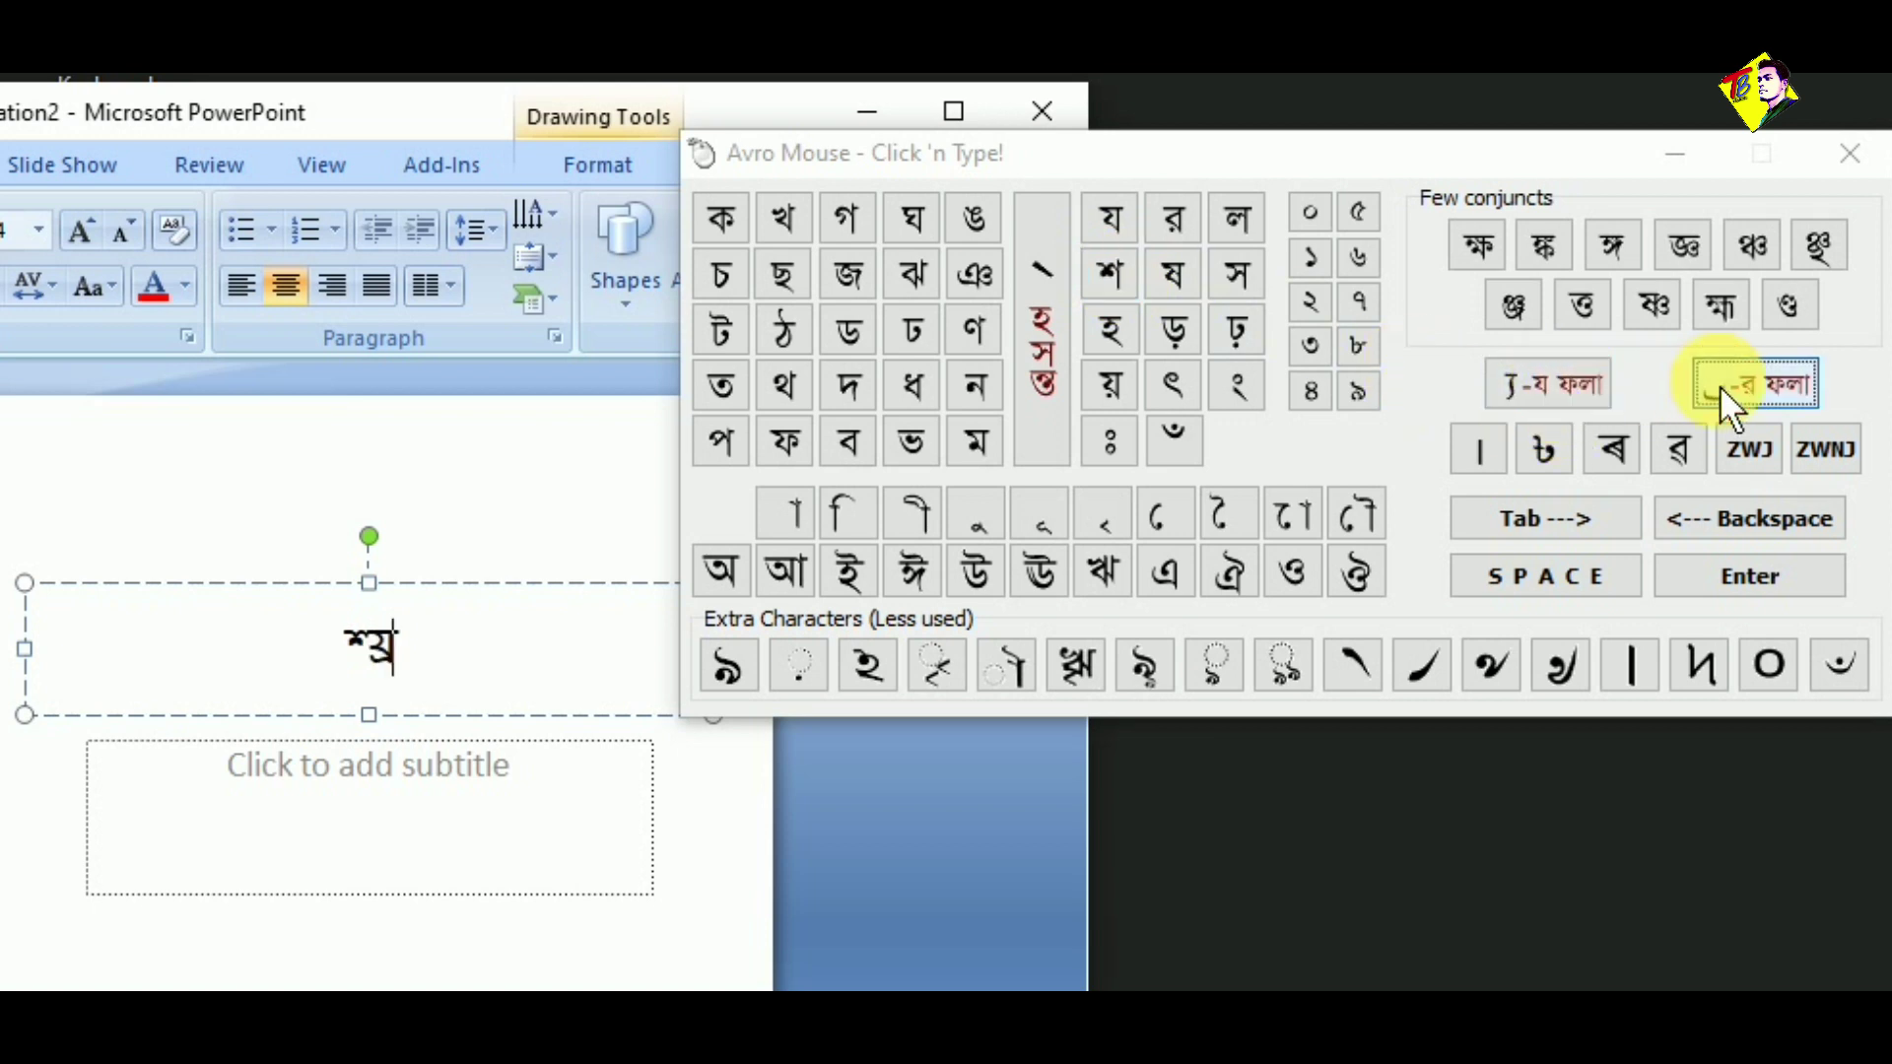
pyautogui.press('BackSpace')
pyautogui.press('BackSpace')
pyautogui.press('BackSpace')
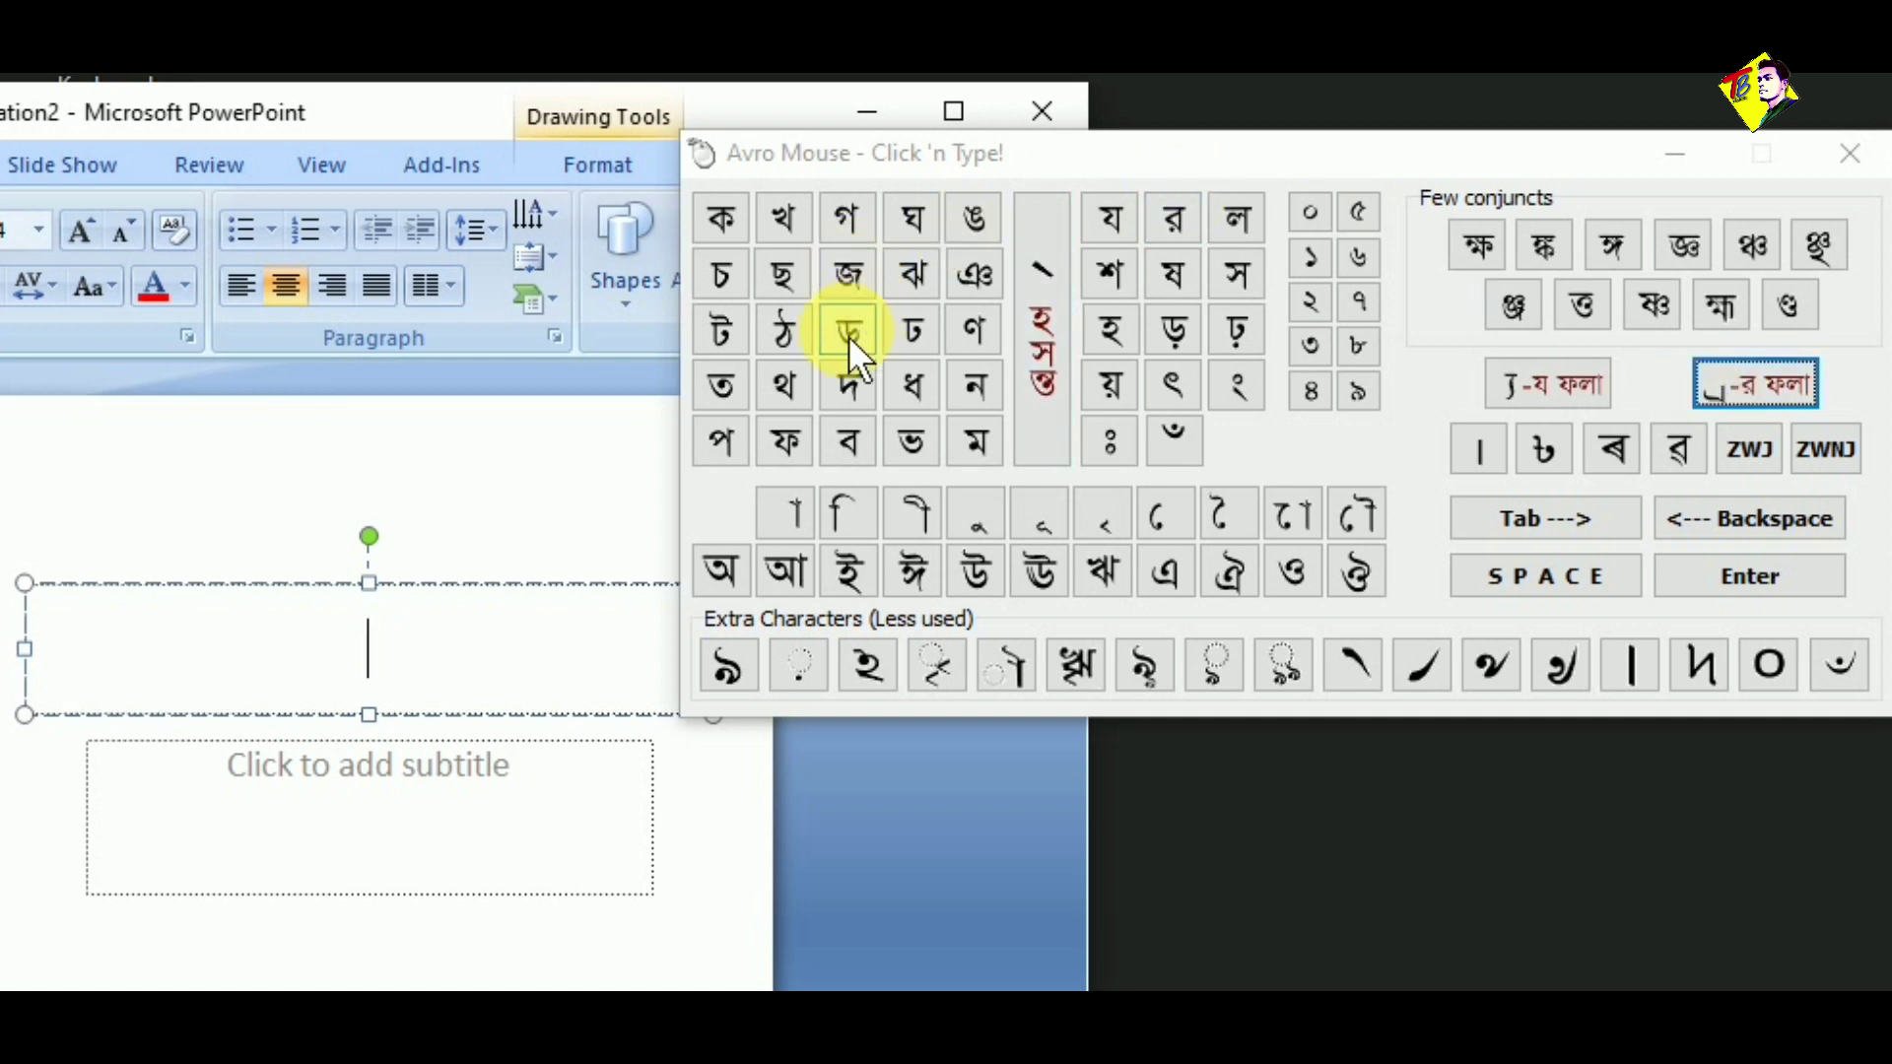
# Step: Compose the conjunct ব্র in the slide title from ব and র-ফলা, and delete it
pyautogui.click(850, 436)
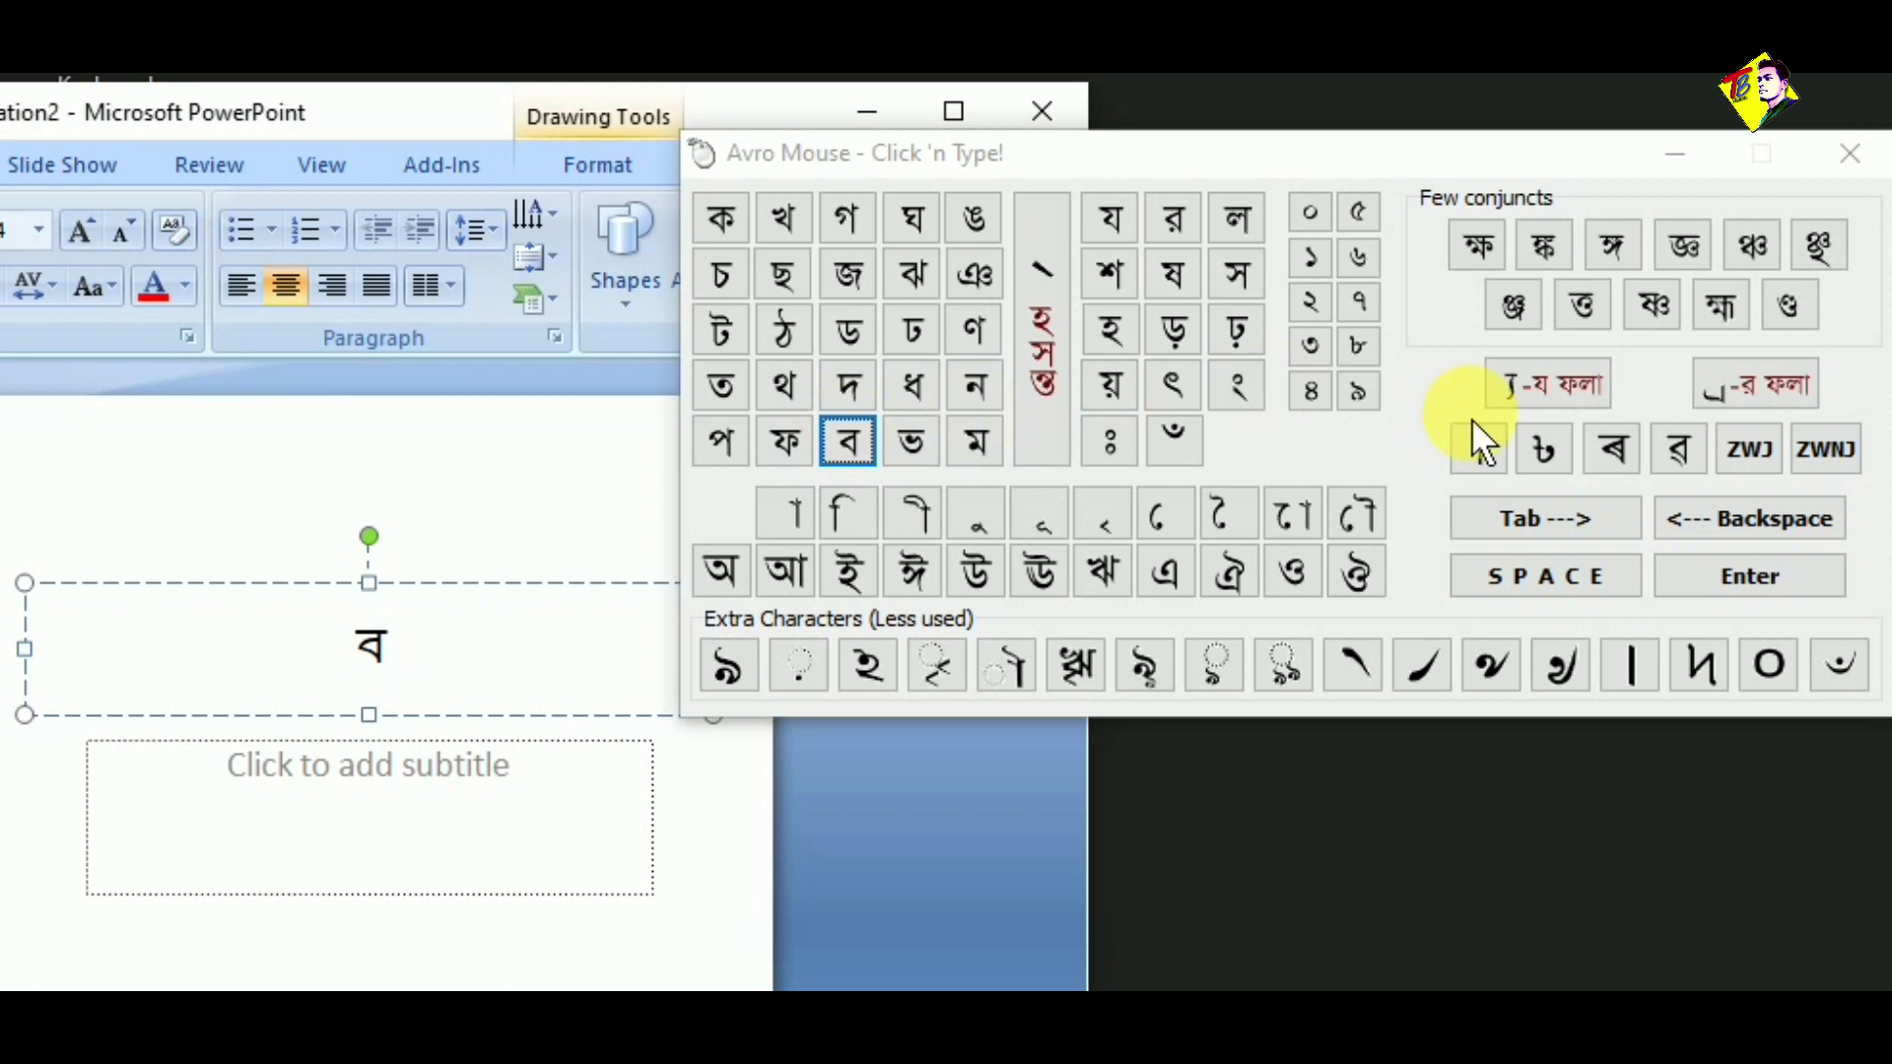
pyautogui.click(1746, 400)
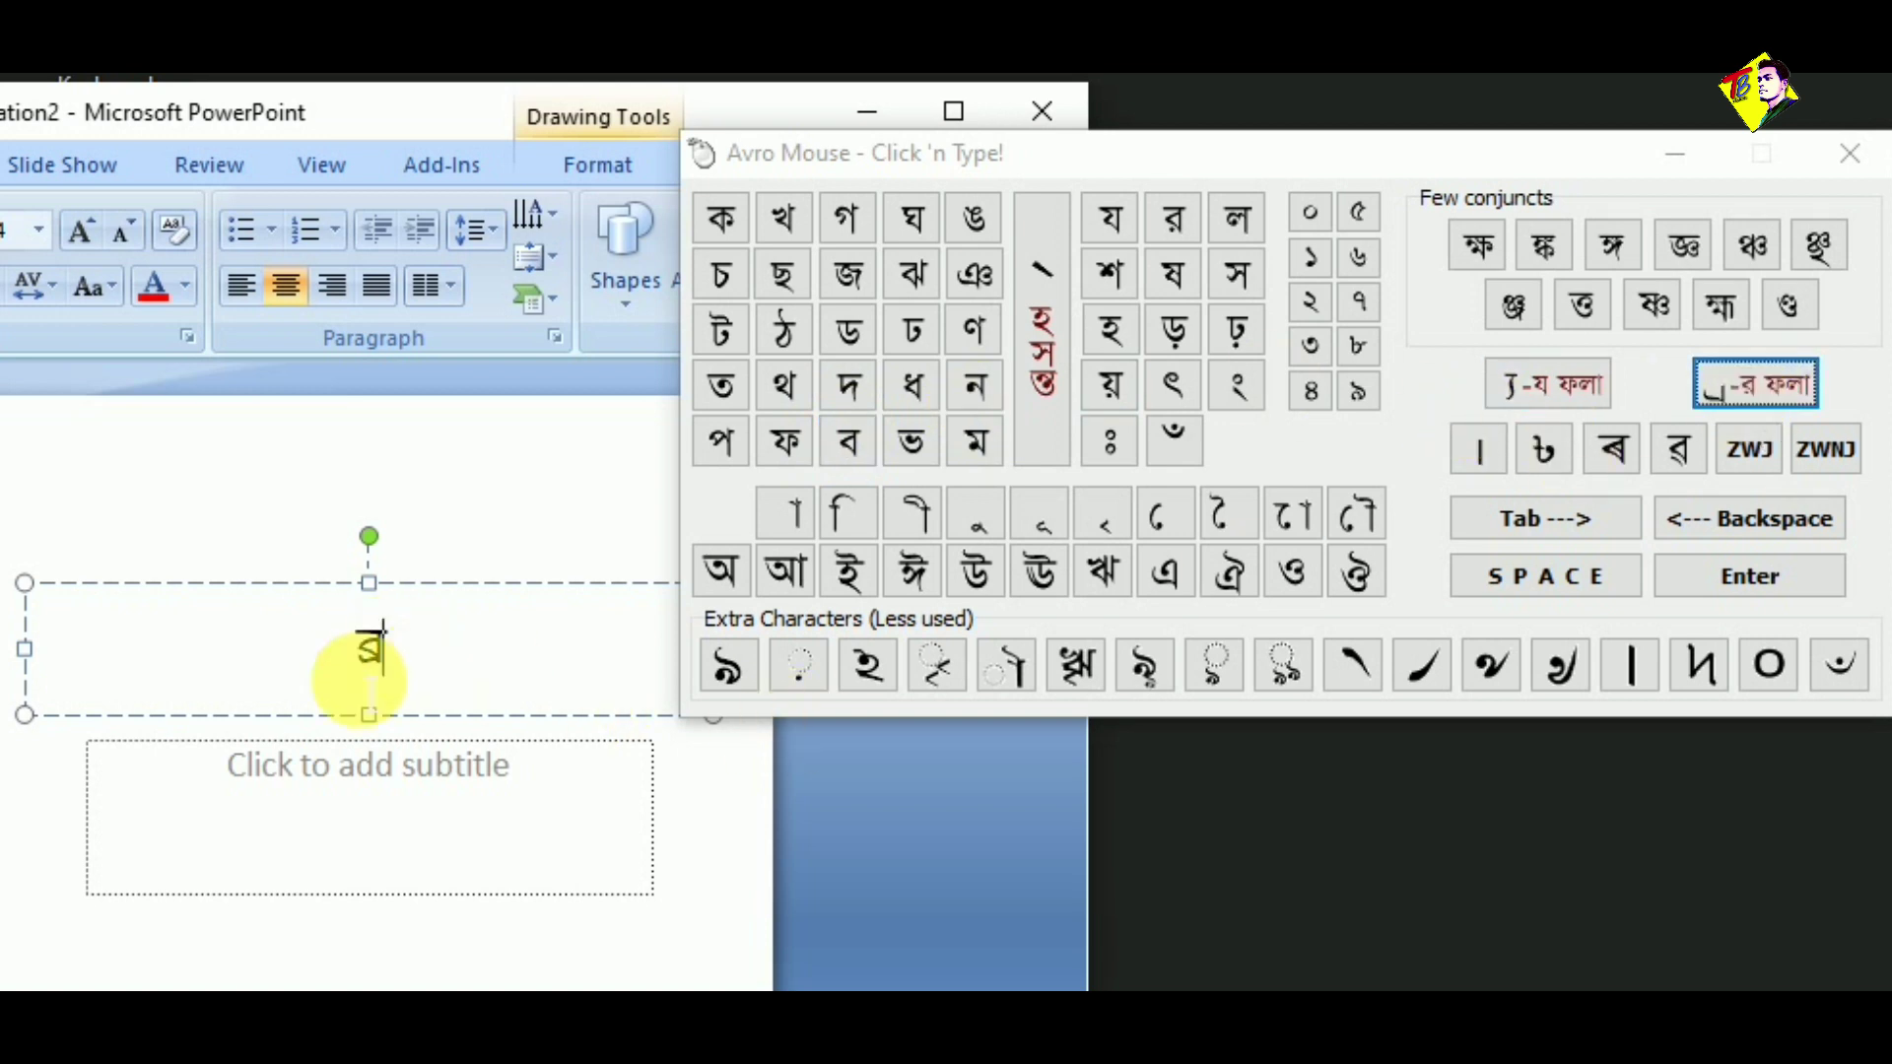
pyautogui.moveTo(382, 651); pyautogui.dragTo(295, 675)
pyautogui.press('BackSpace')
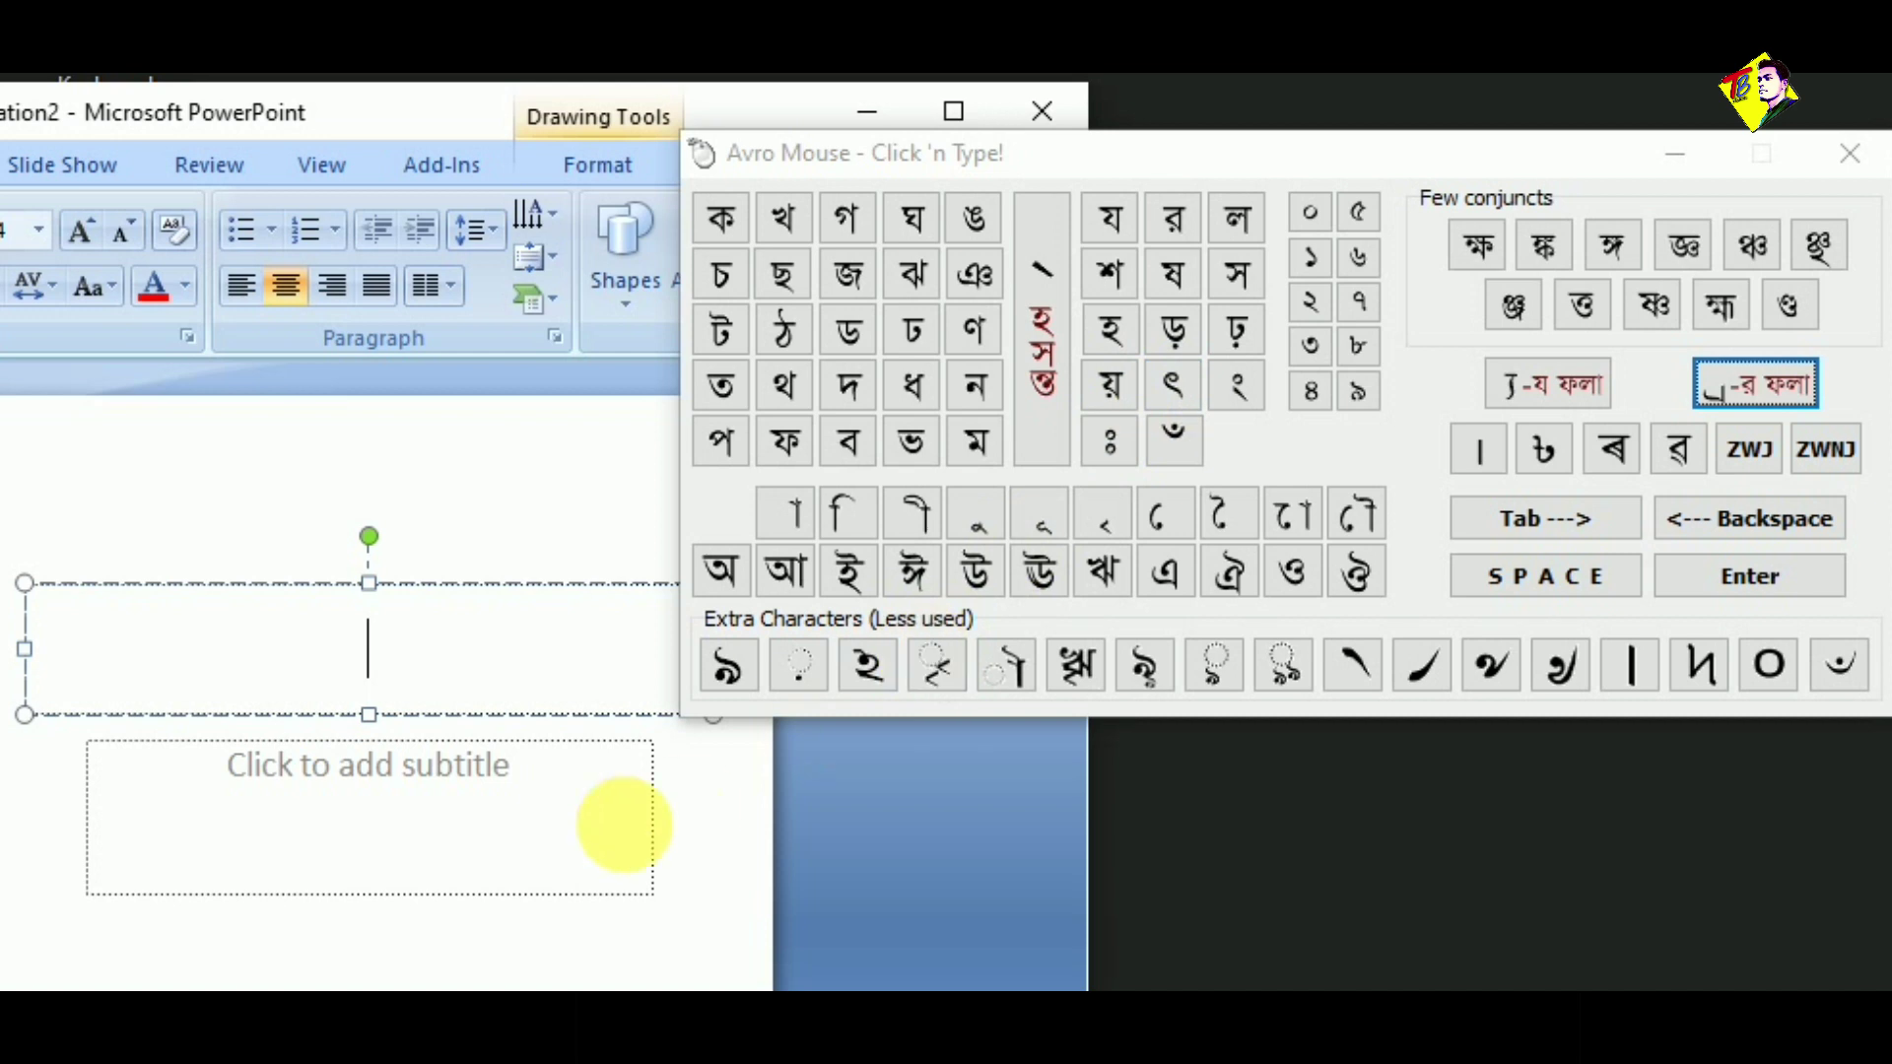
# Step: Enter the letters থছতথদধঙডঠফ in the slide title with Avro Mouse
pyautogui.click(786, 383)
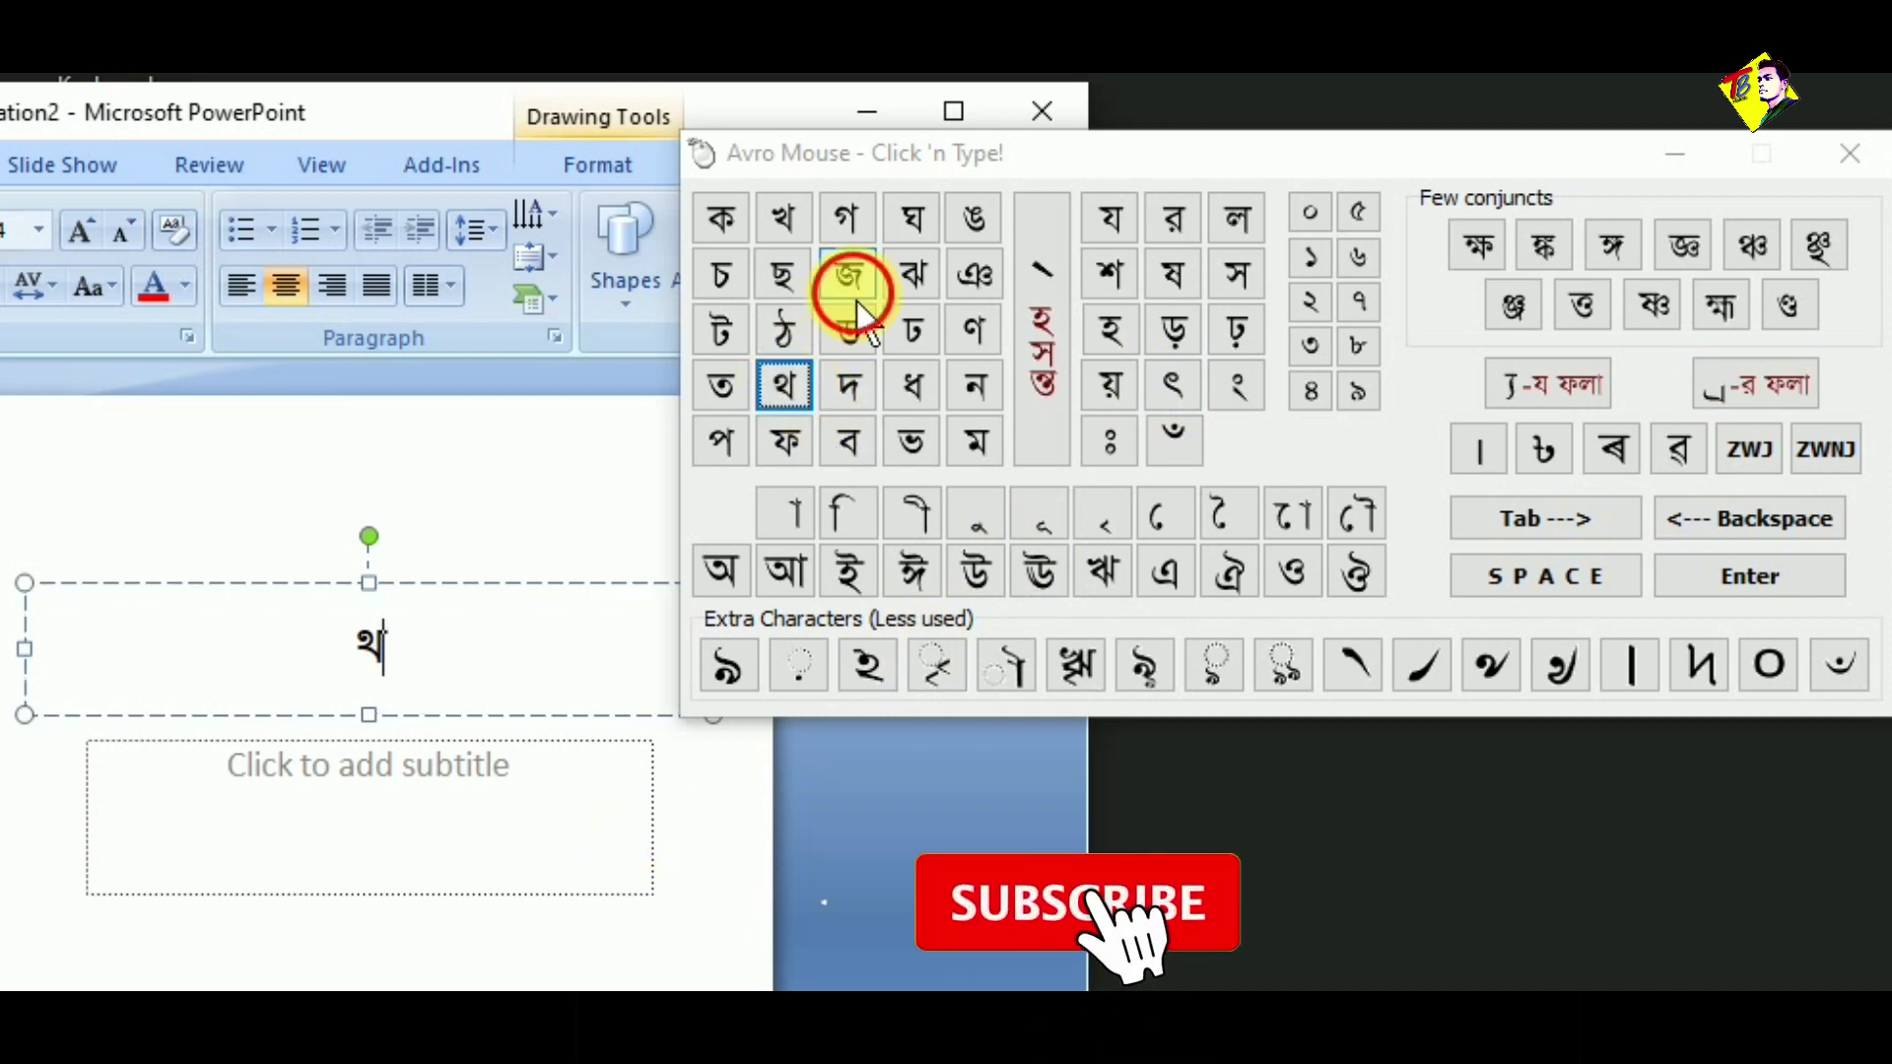
pyautogui.click(783, 275)
pyautogui.click(735, 374)
pyautogui.click(810, 386)
pyautogui.click(849, 390)
pyautogui.click(932, 383)
pyautogui.click(961, 235)
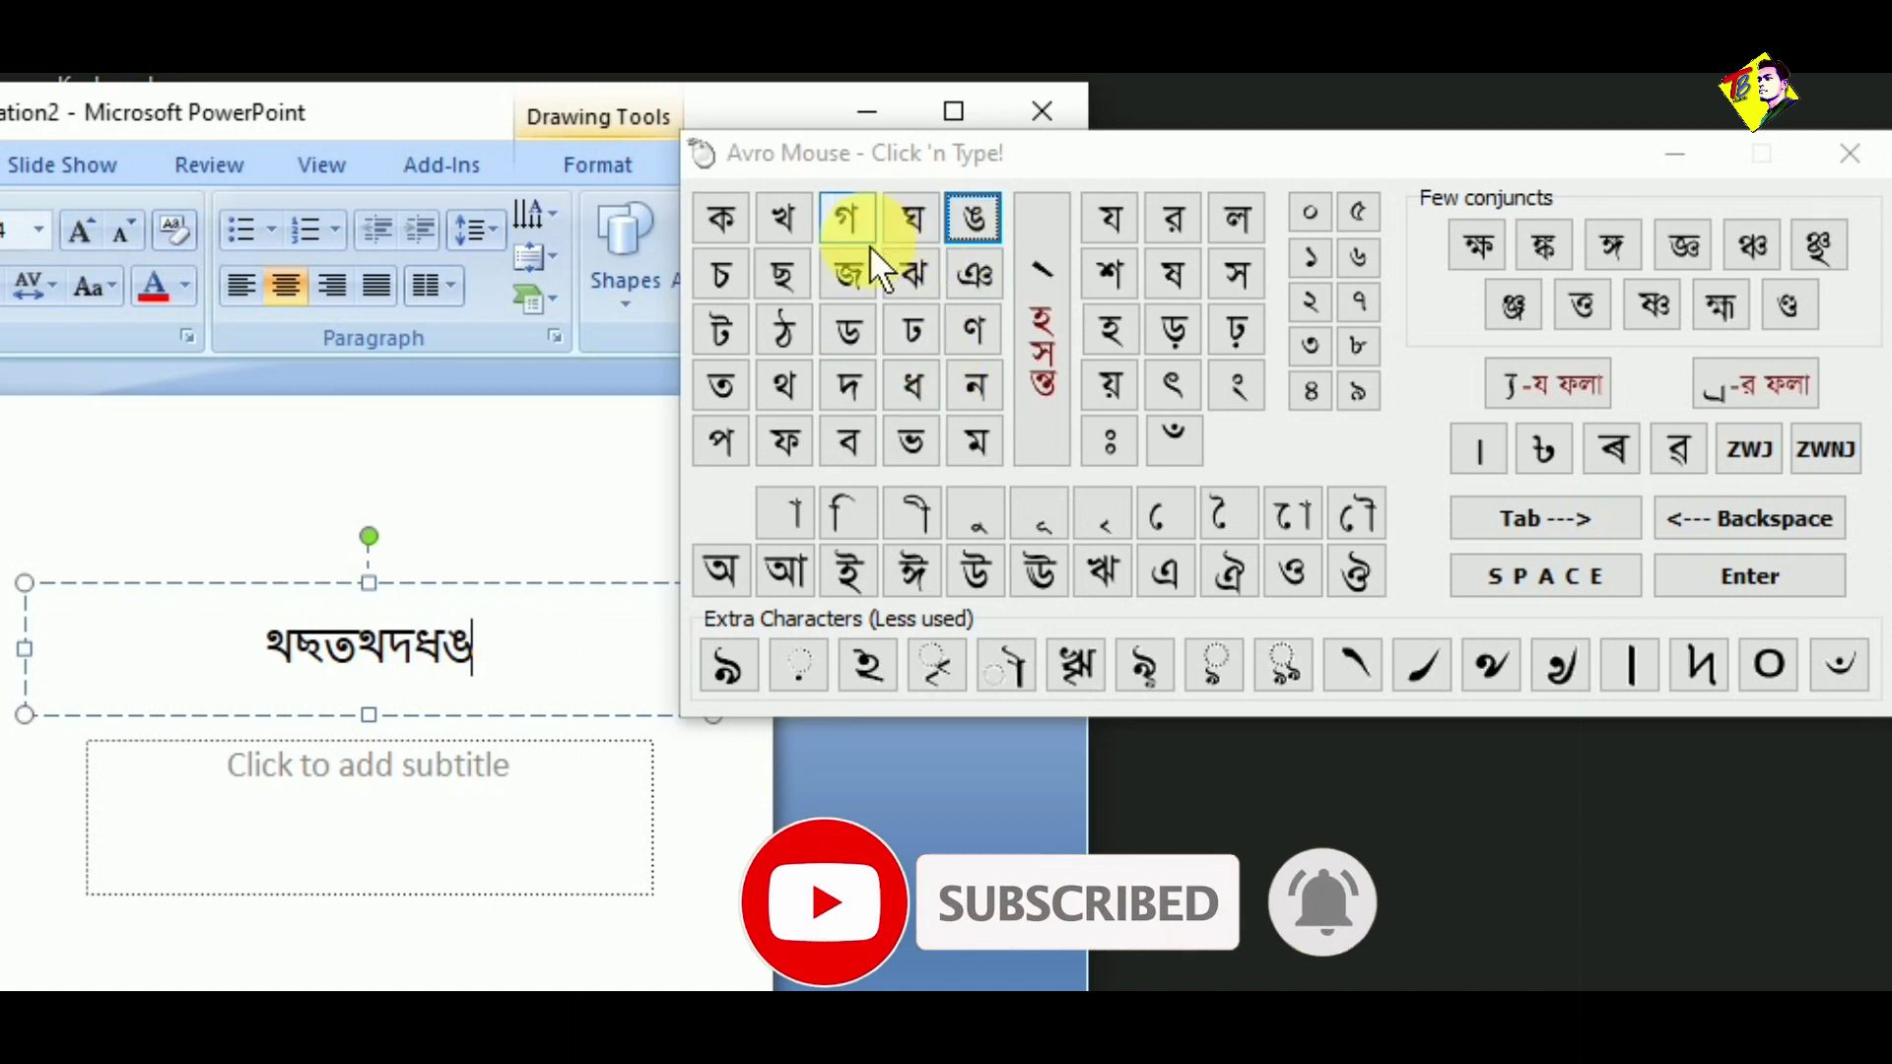
pyautogui.click(844, 321)
pyautogui.click(793, 345)
pyautogui.click(773, 434)
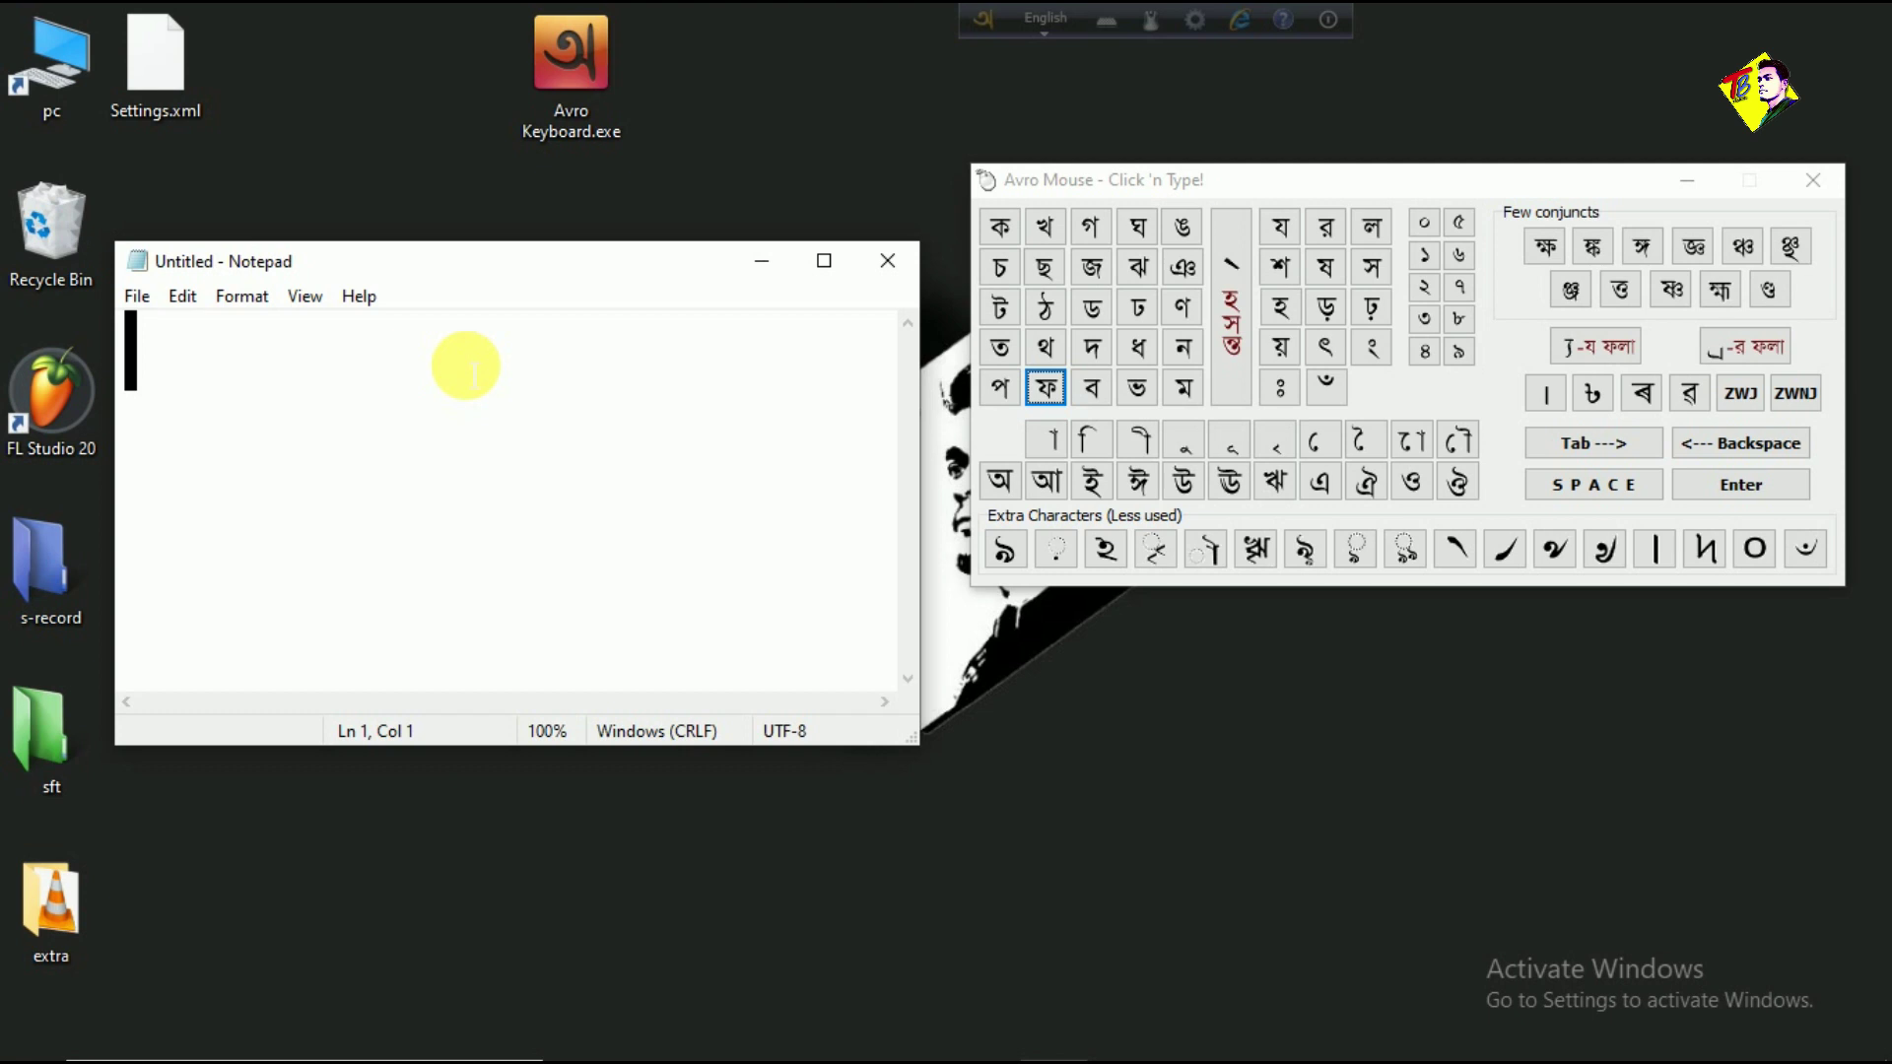
# Step: Write the word আৰু in Notepad with Avro Mouse using আ, ৰ and the ু sign, and delete it
pyautogui.click(1045, 482)
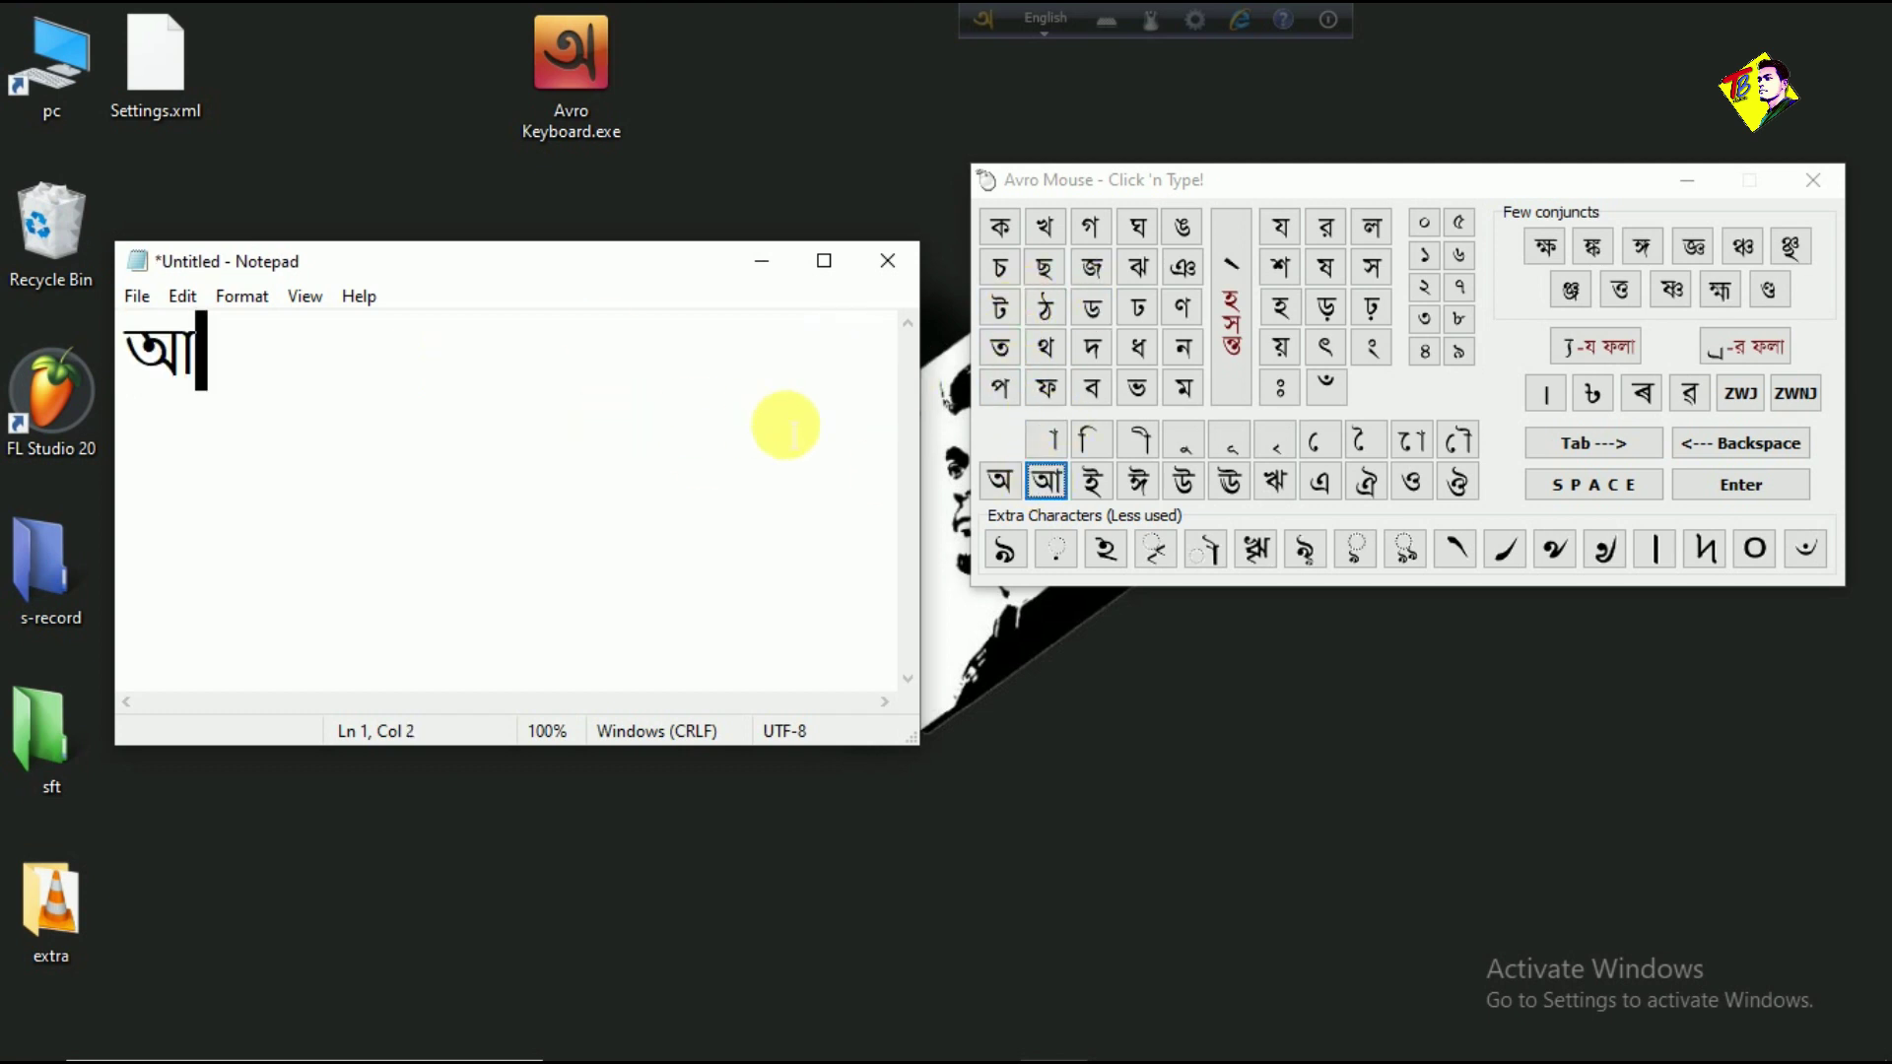
pyautogui.click(1643, 397)
pyautogui.click(1204, 451)
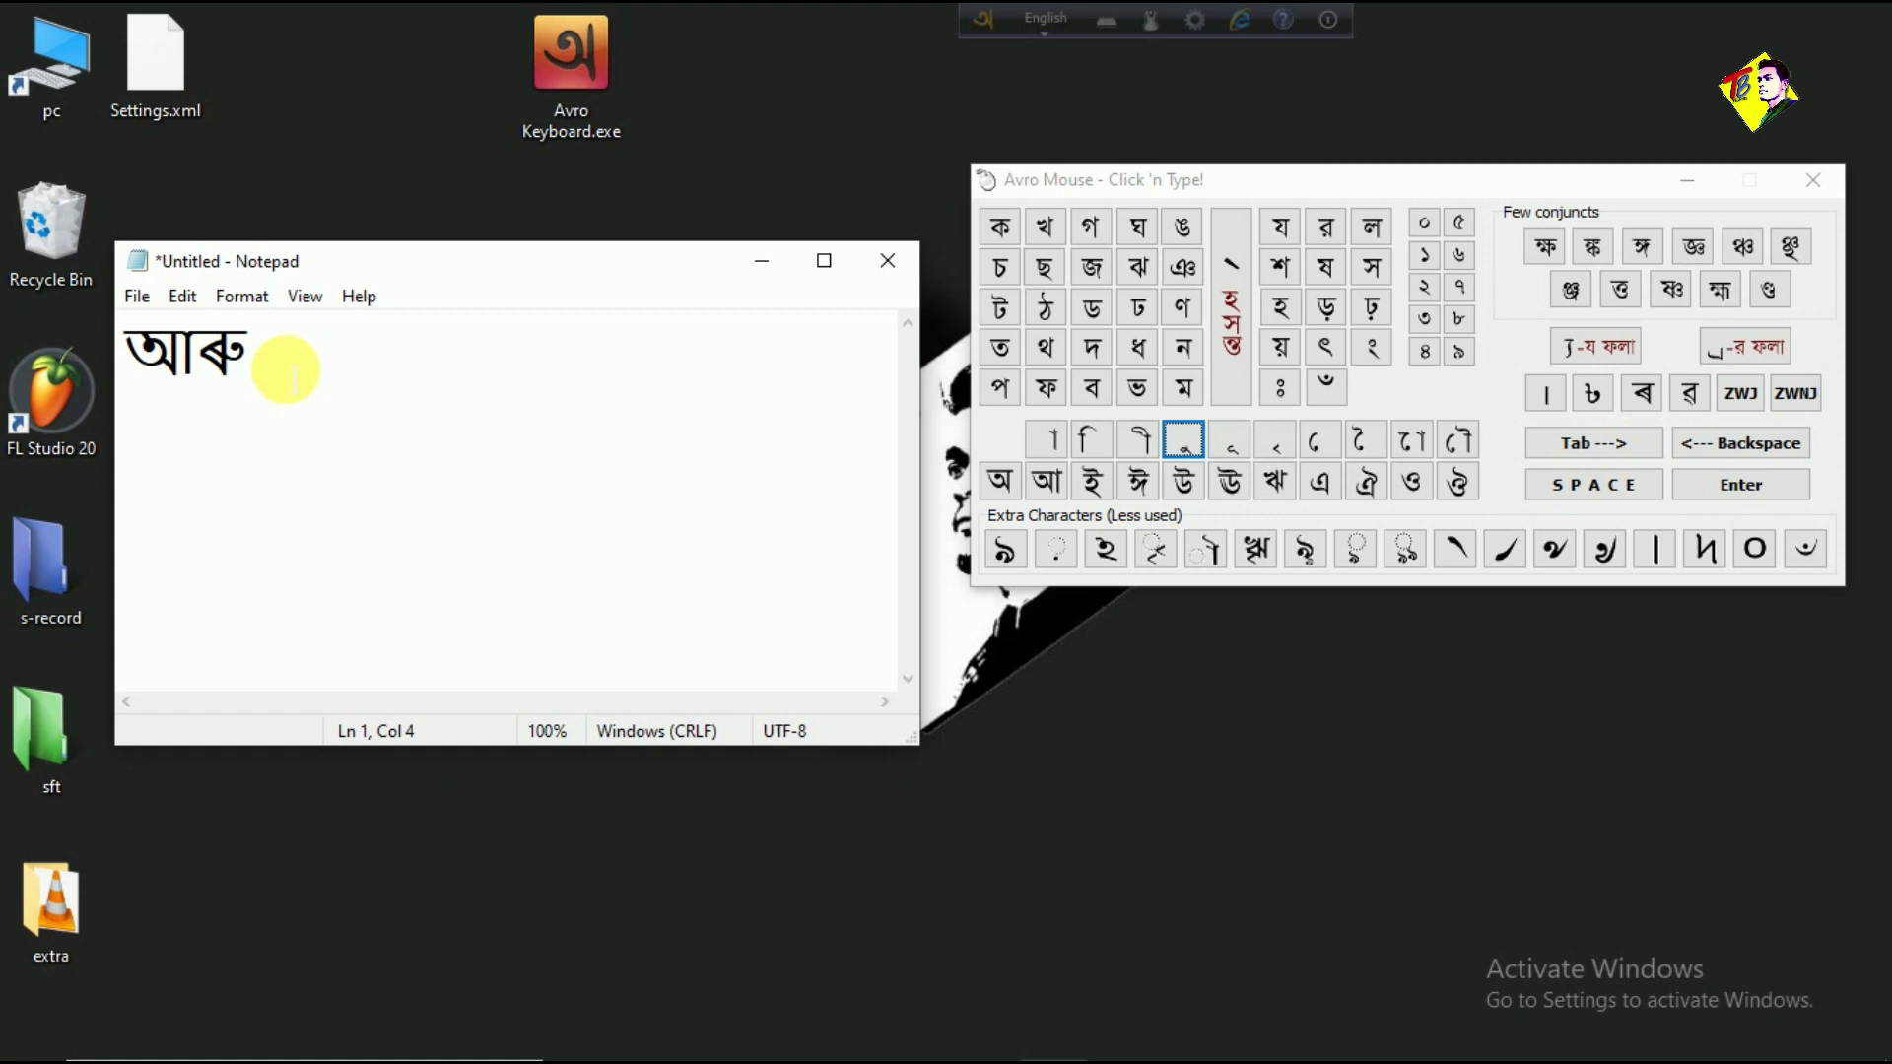
pyautogui.moveTo(283, 369); pyautogui.dragTo(109, 357)
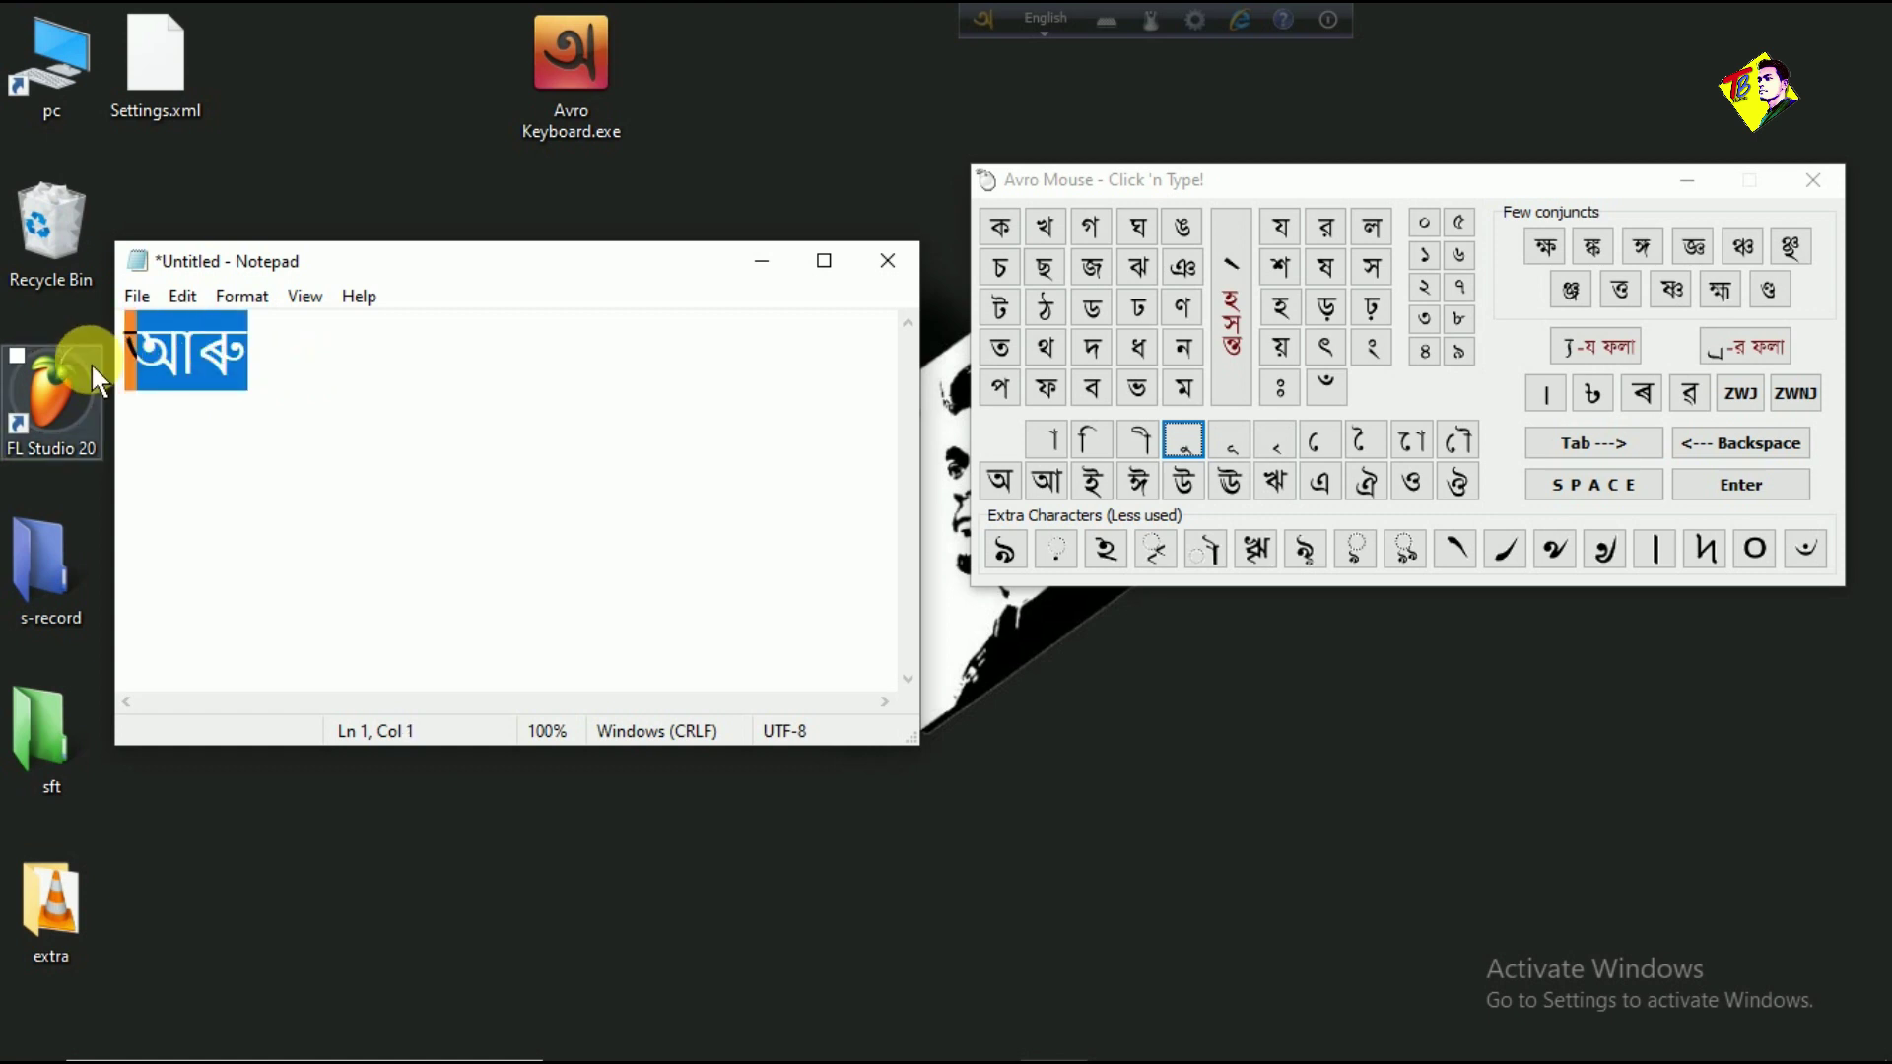
pyautogui.press('BackSpace')
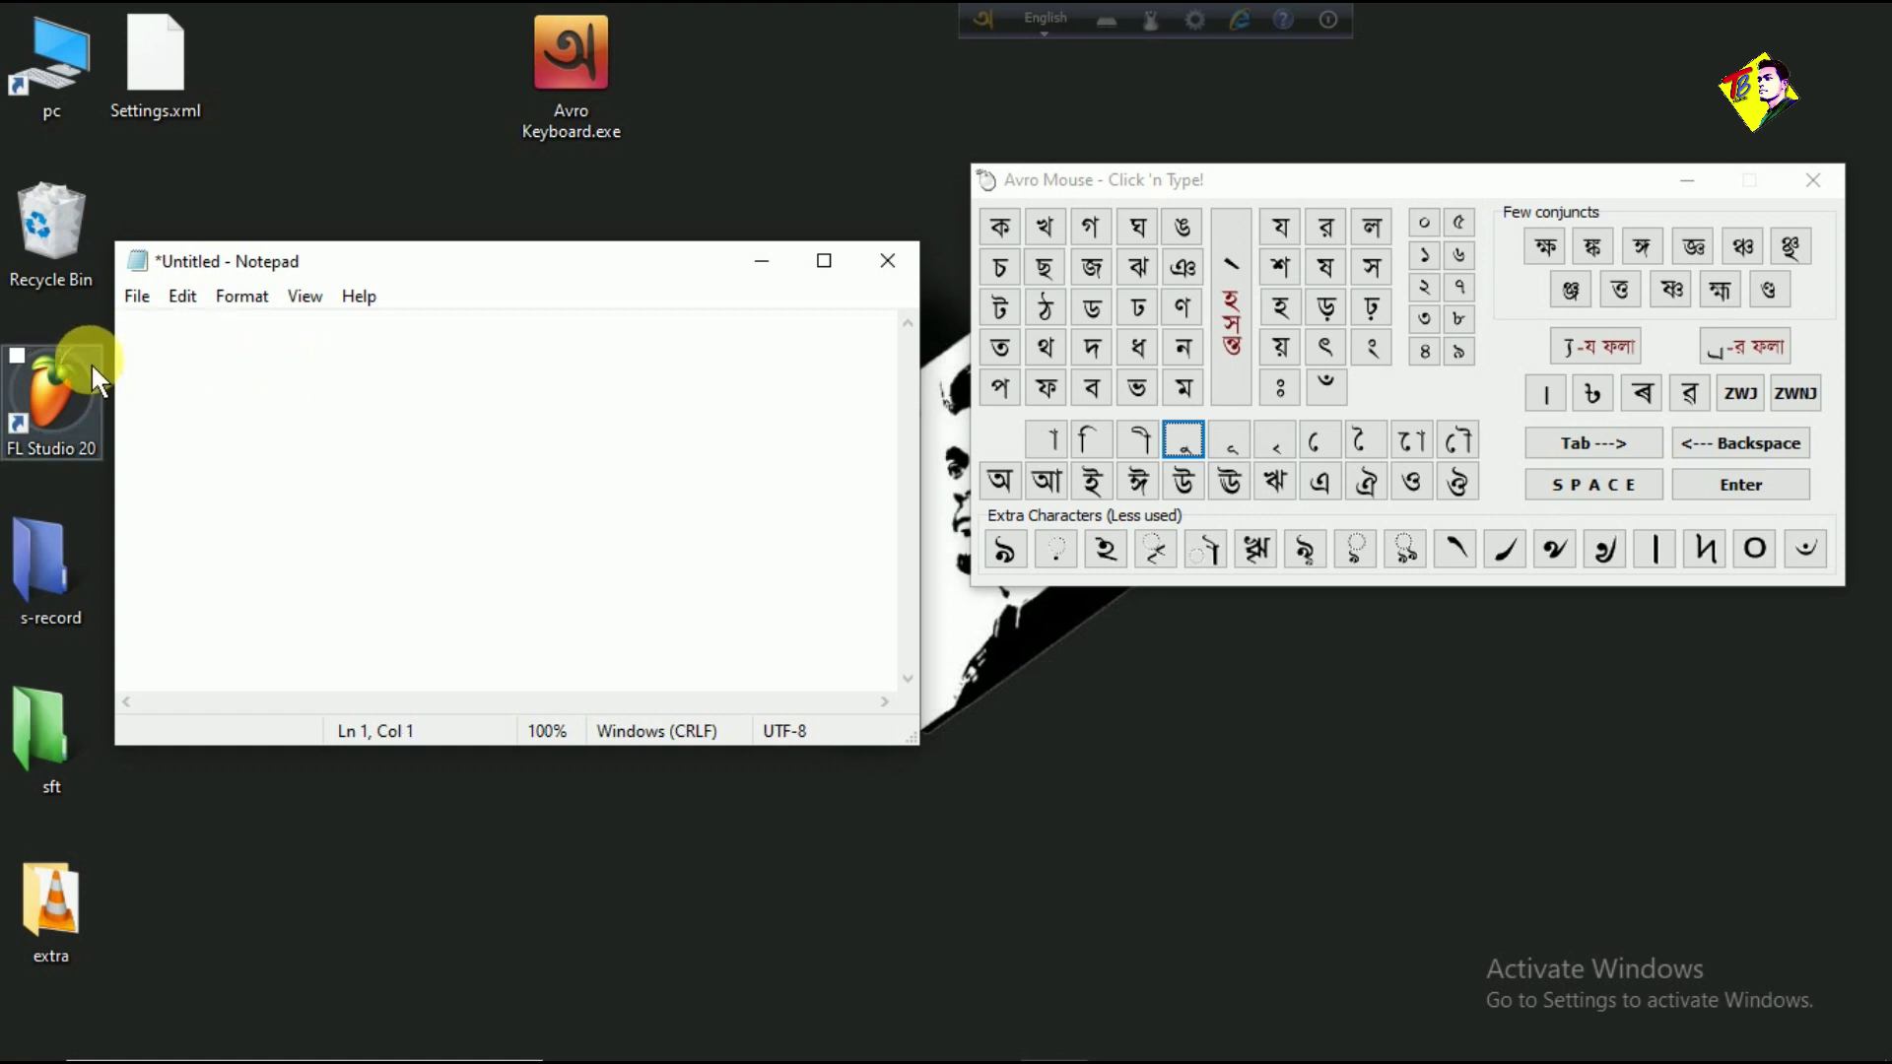
# Step: Switch the Windows input language from English to Assamese and write the word আৰু in Notepad from the physical keyboard
pyautogui.moveTo(1617, 1035)
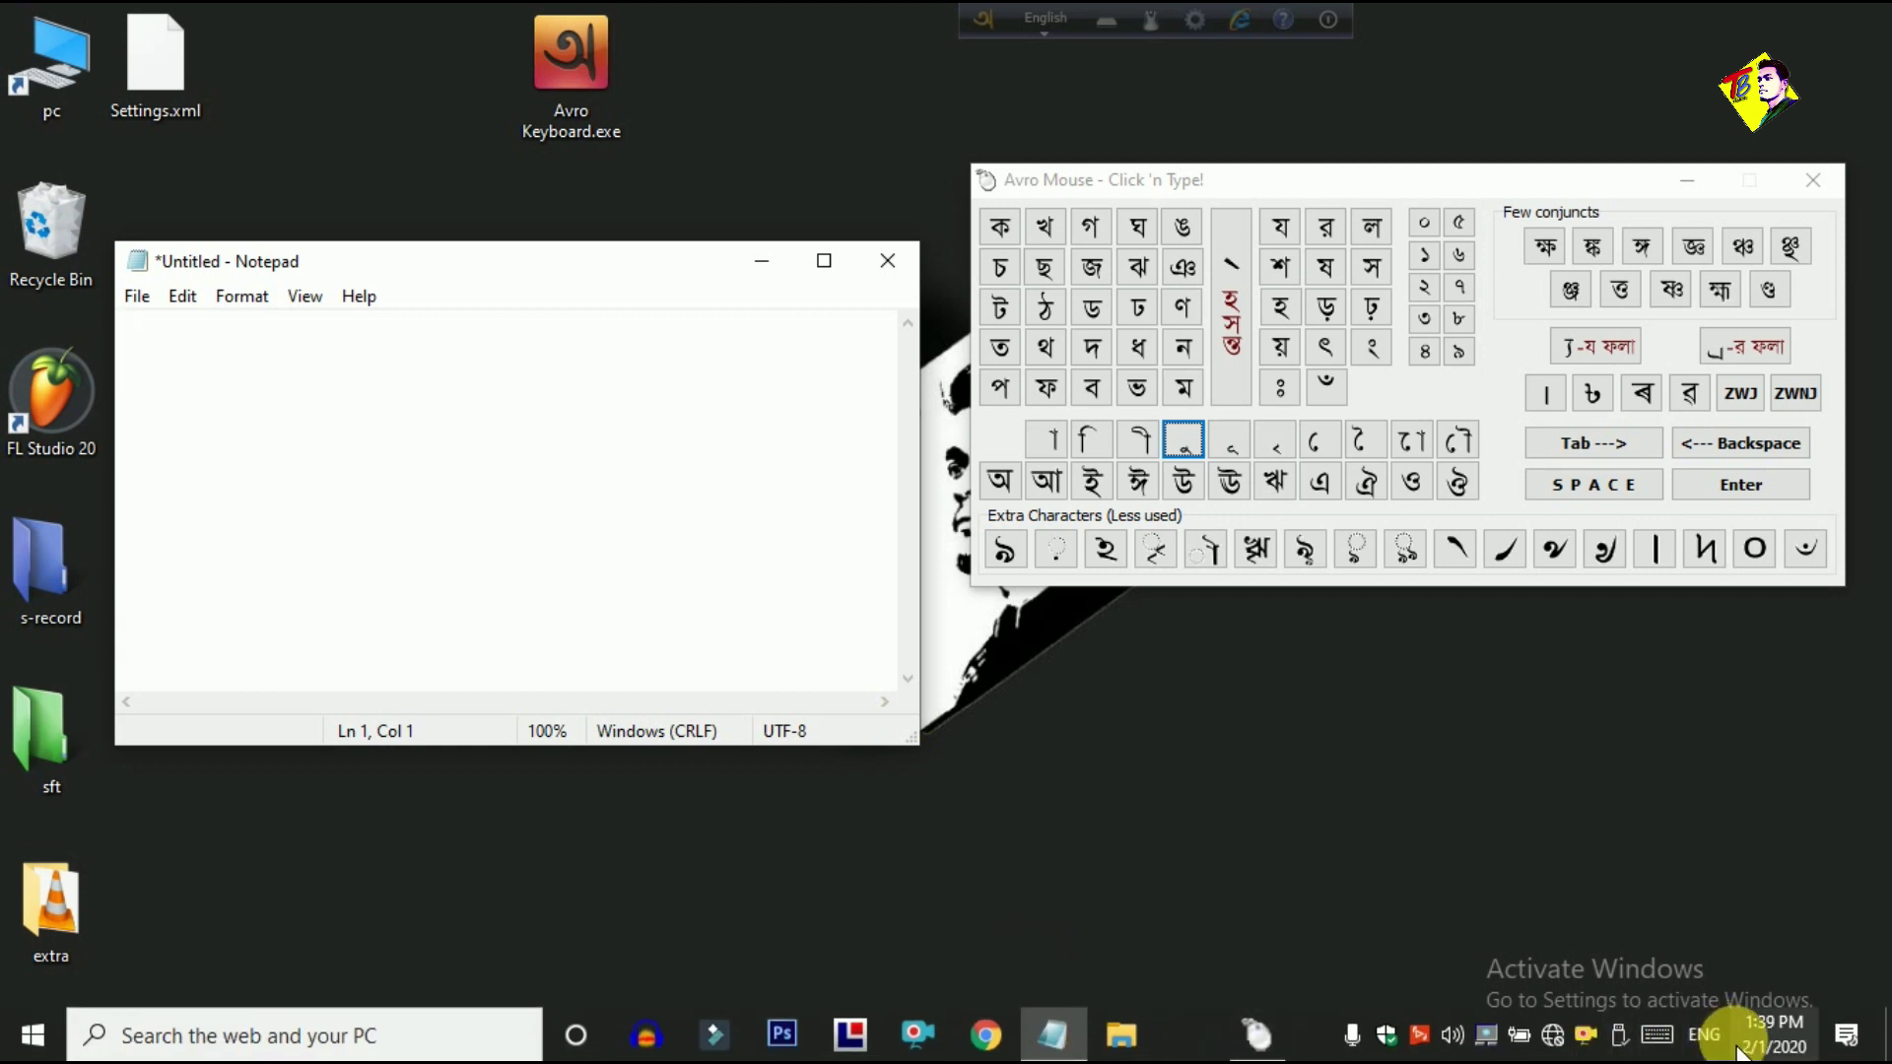
pyautogui.click(1705, 1035)
pyautogui.click(1676, 887)
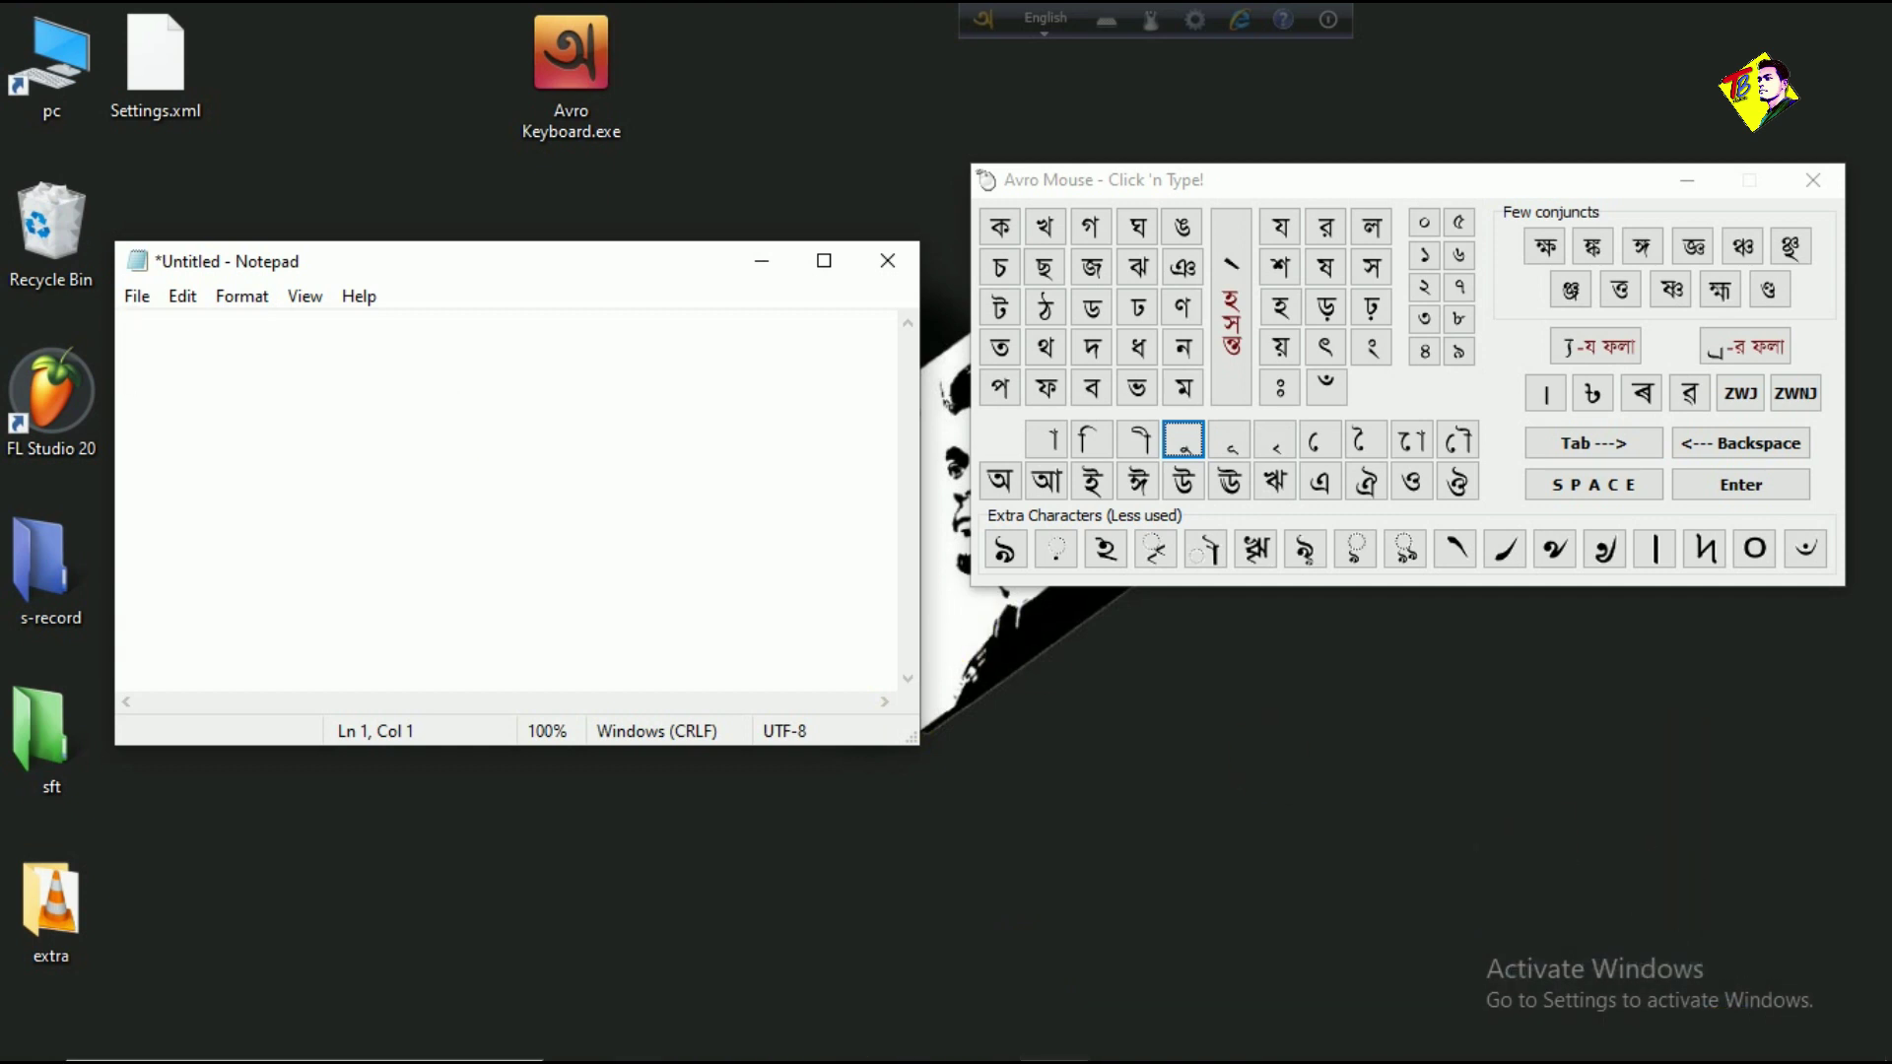
pyautogui.write('আ')
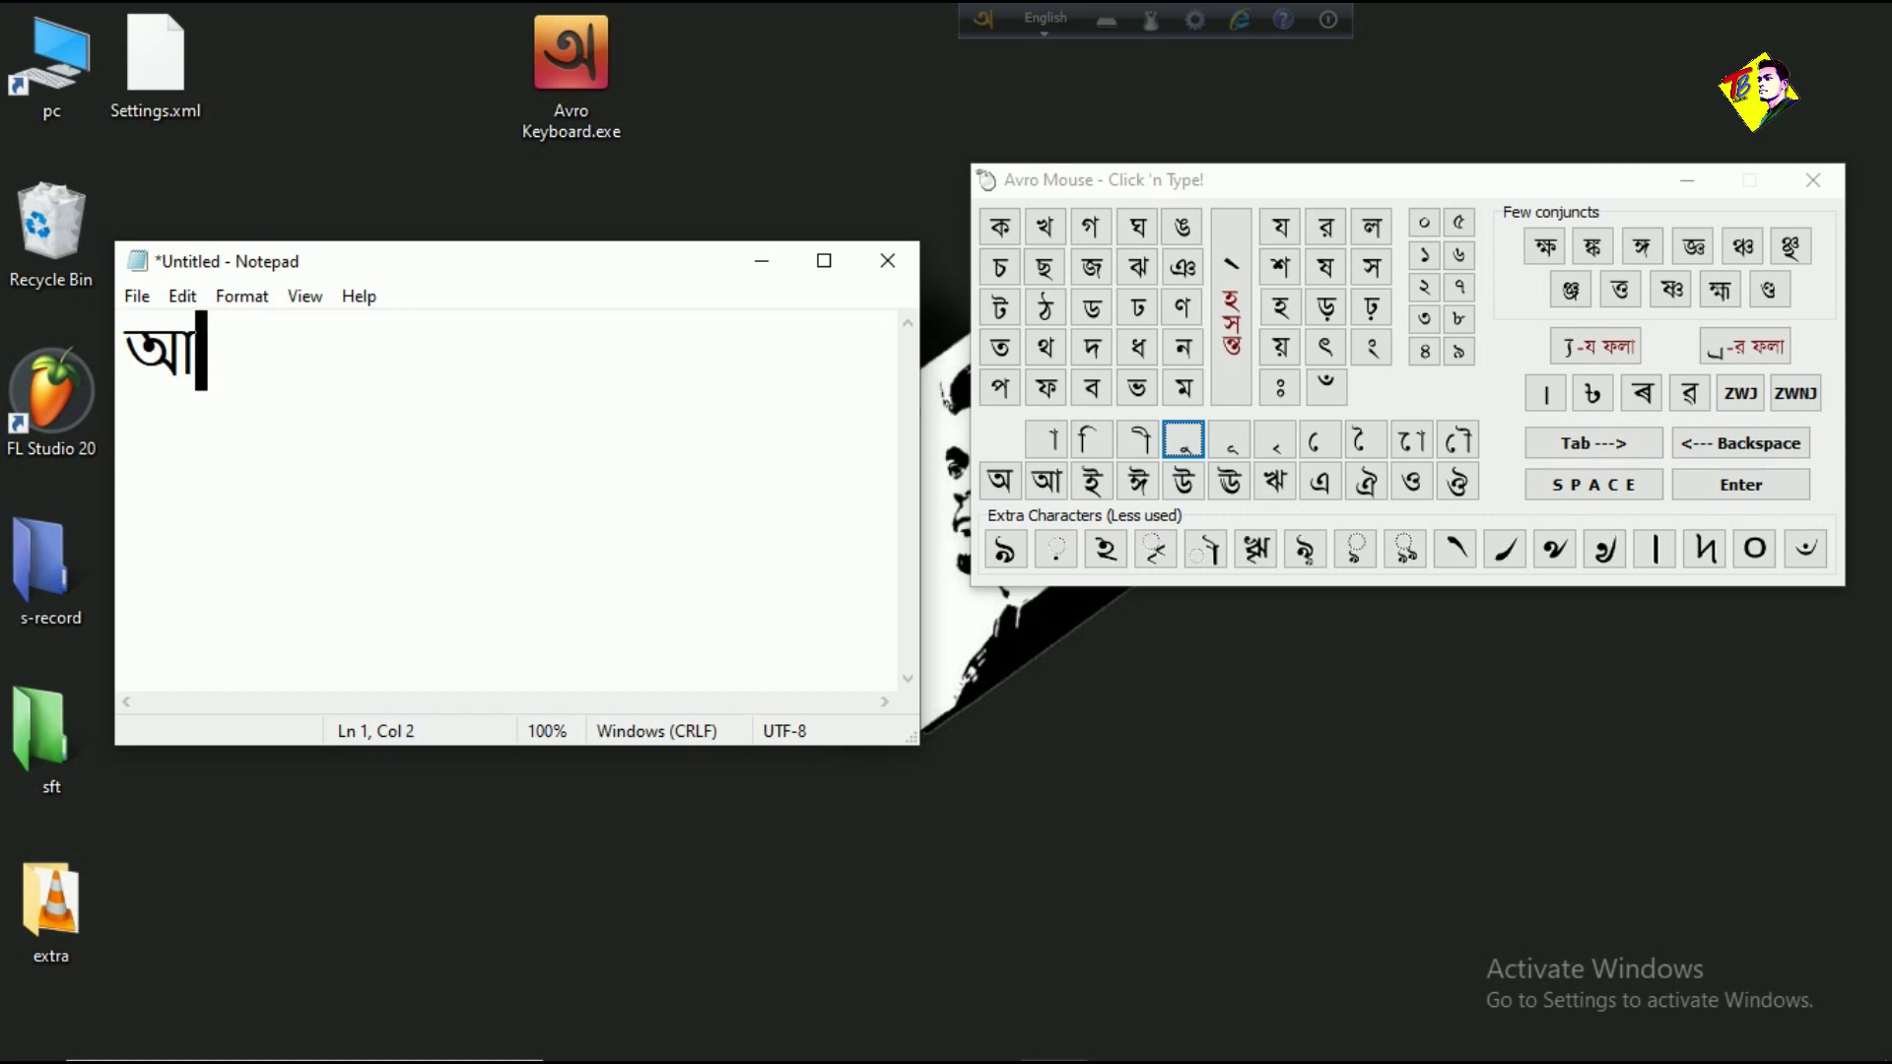
pyautogui.write('ৰৃ')
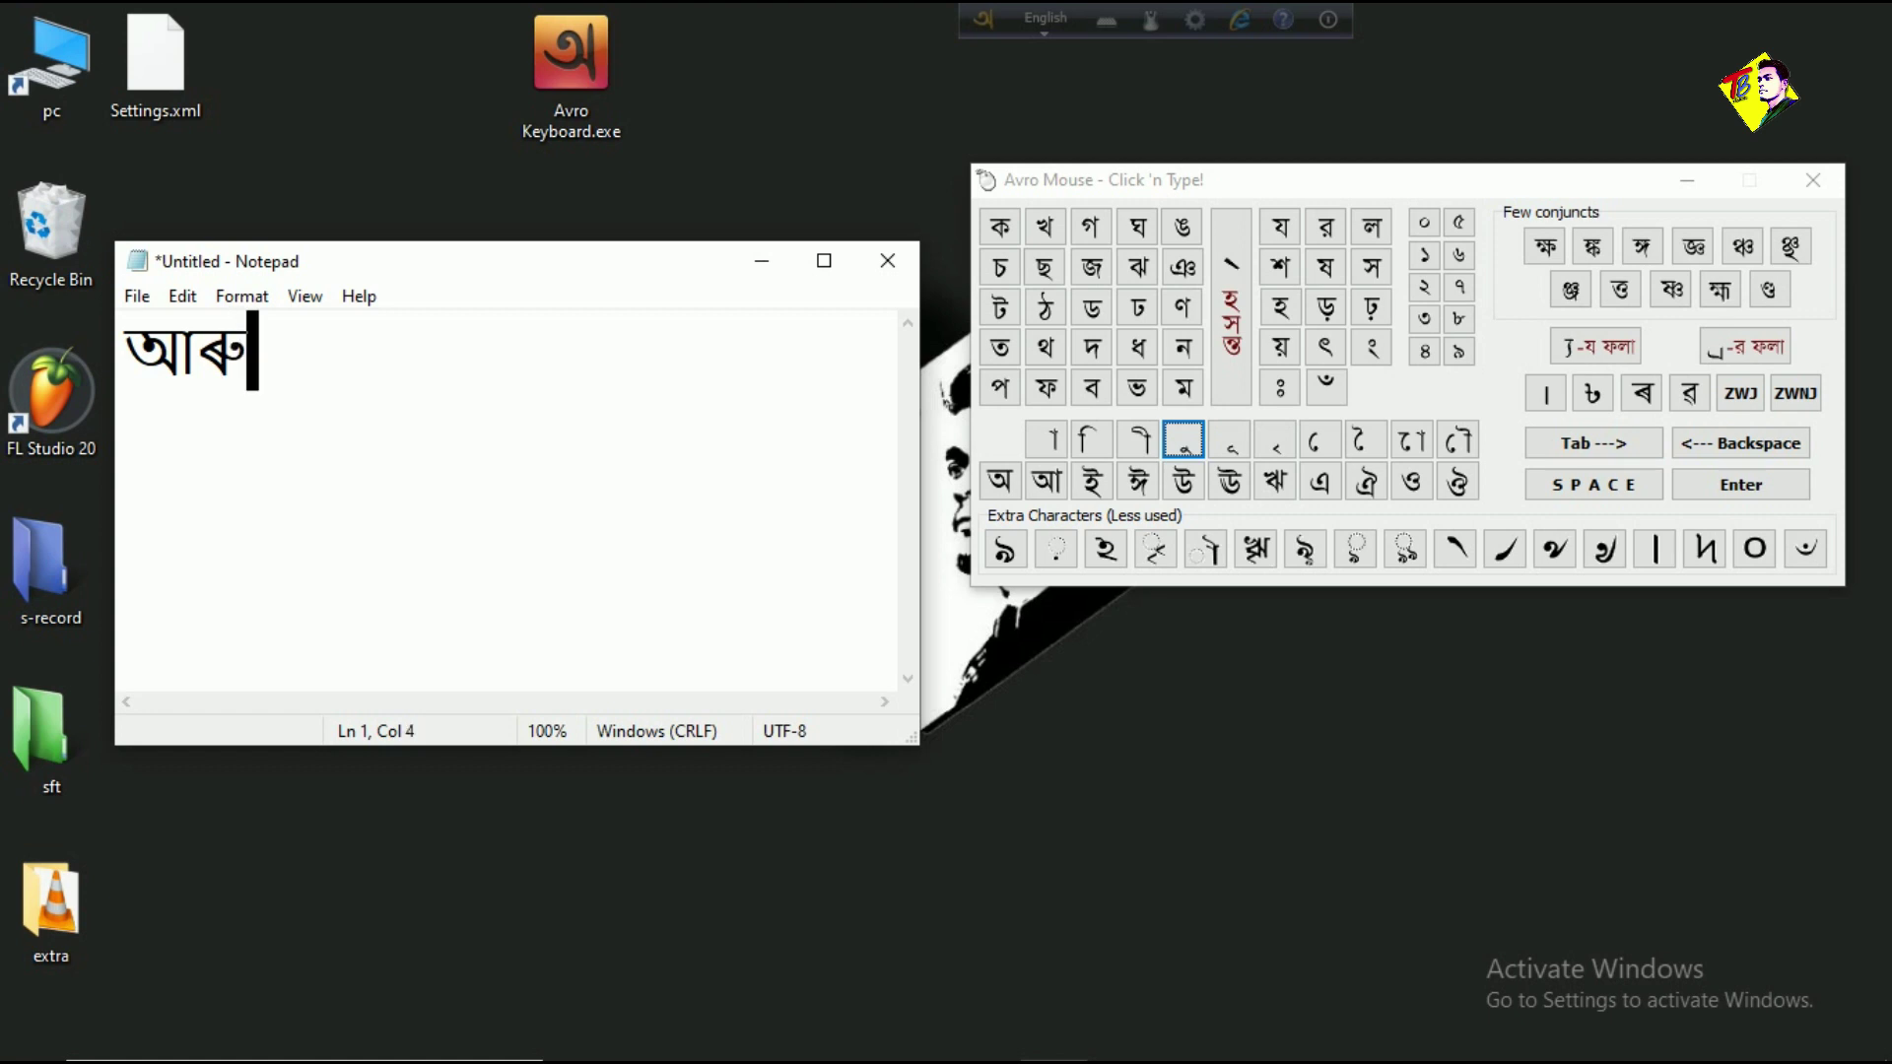